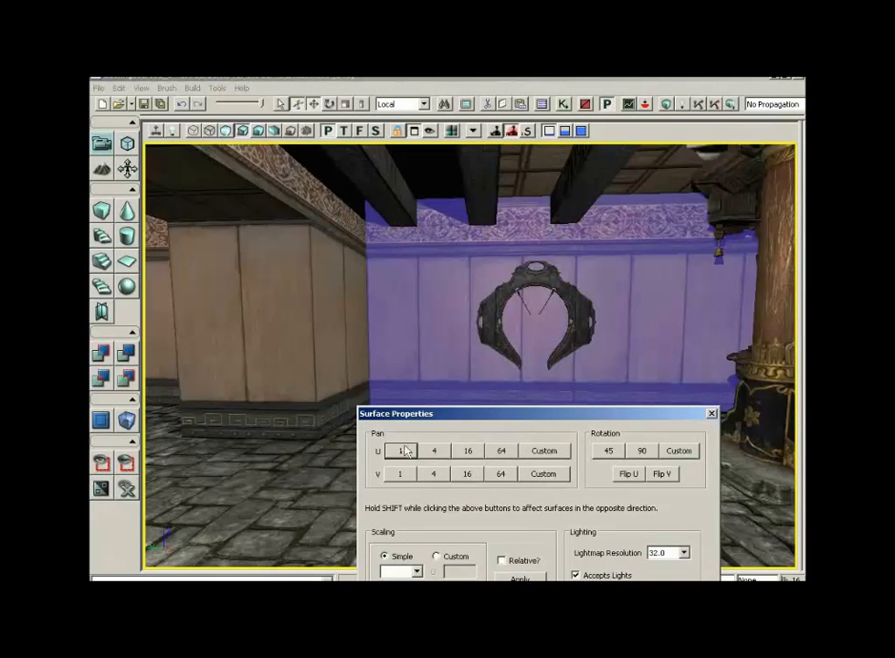
- Pan the selected wall surface's texture horizontally in U using 1, 4 and 16 unit steps
click(400, 452)
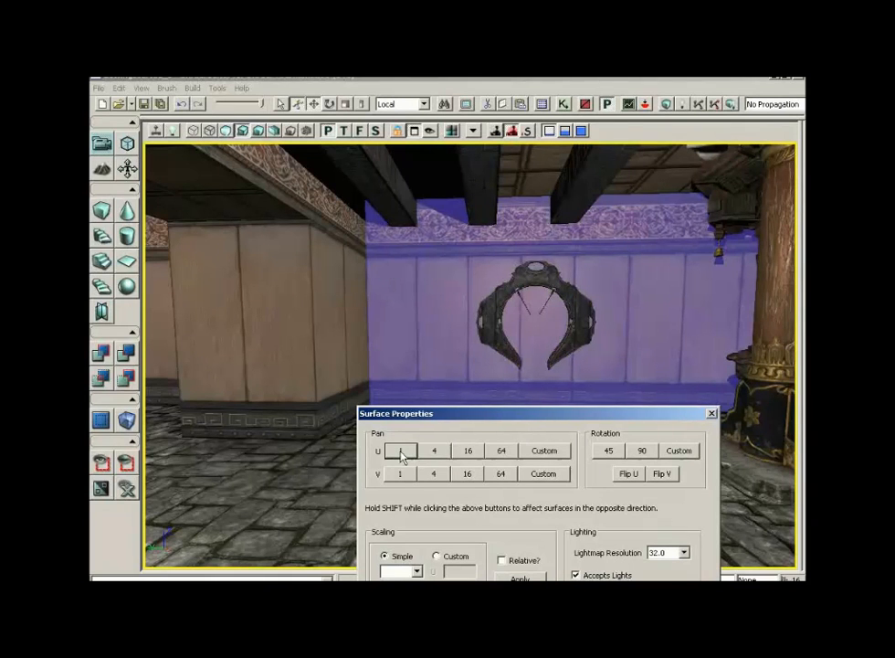
click(435, 452)
click(435, 452)
click(435, 453)
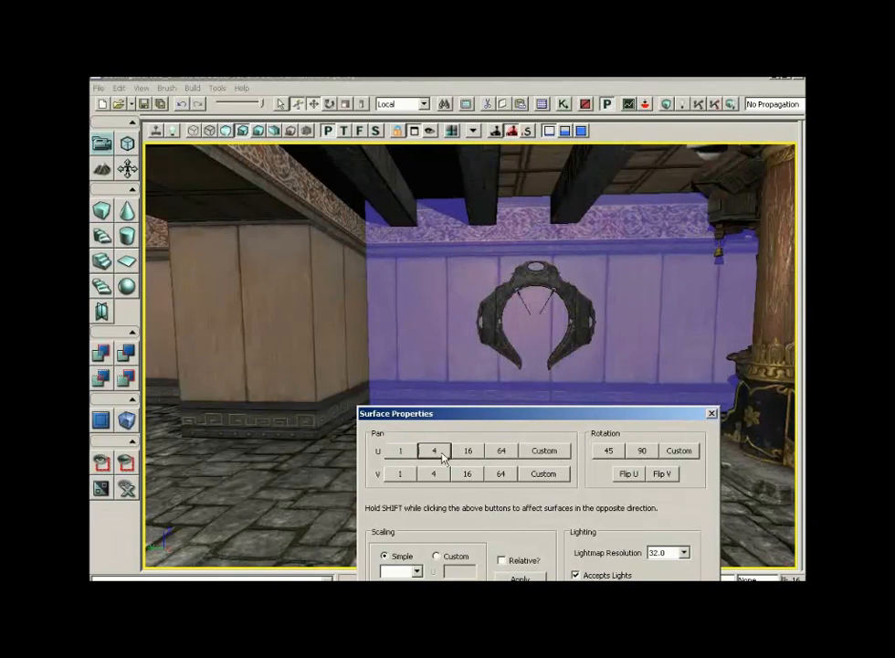
click(435, 452)
click(435, 453)
click(437, 453)
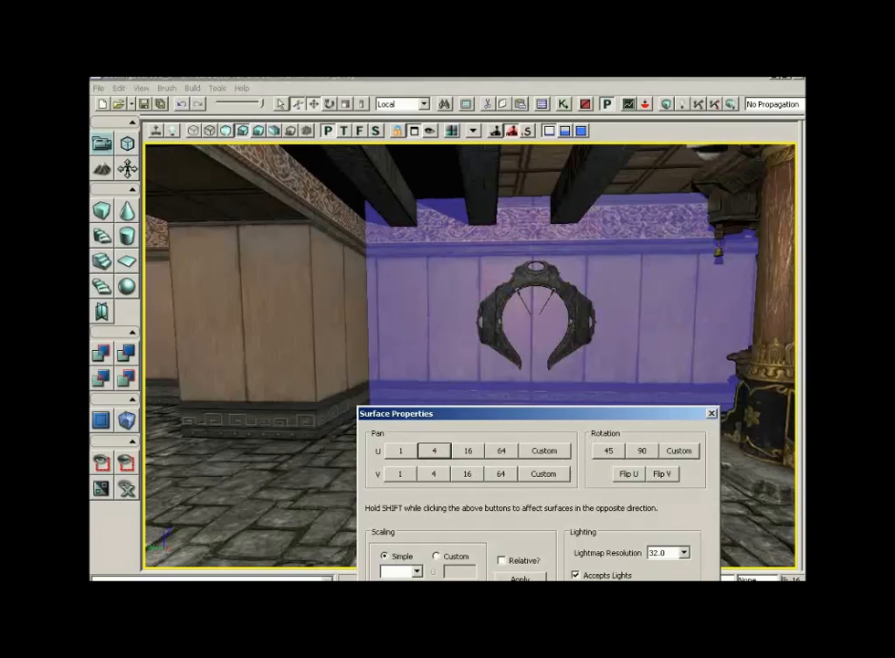
click(401, 451)
click(400, 452)
click(400, 451)
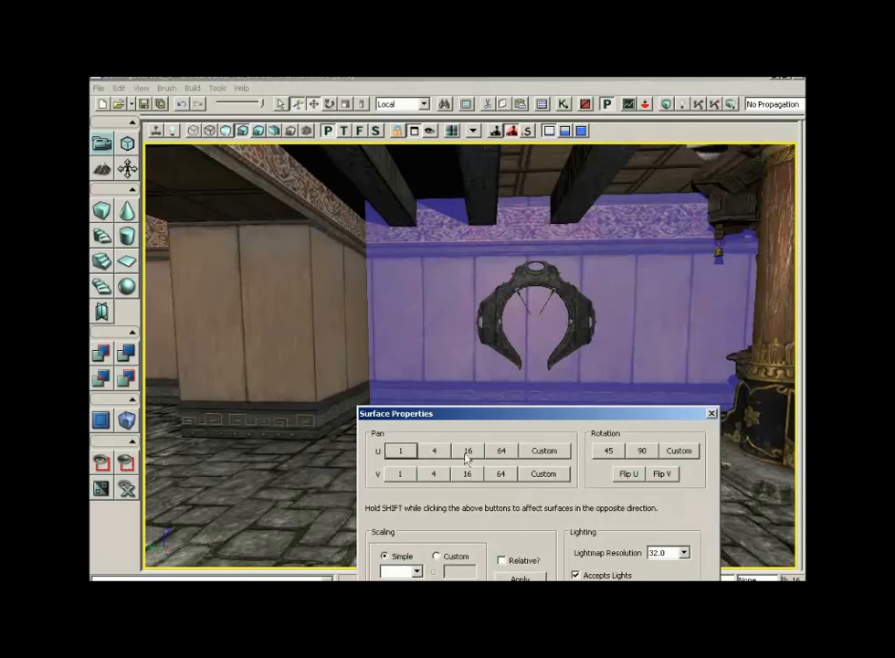
click(470, 455)
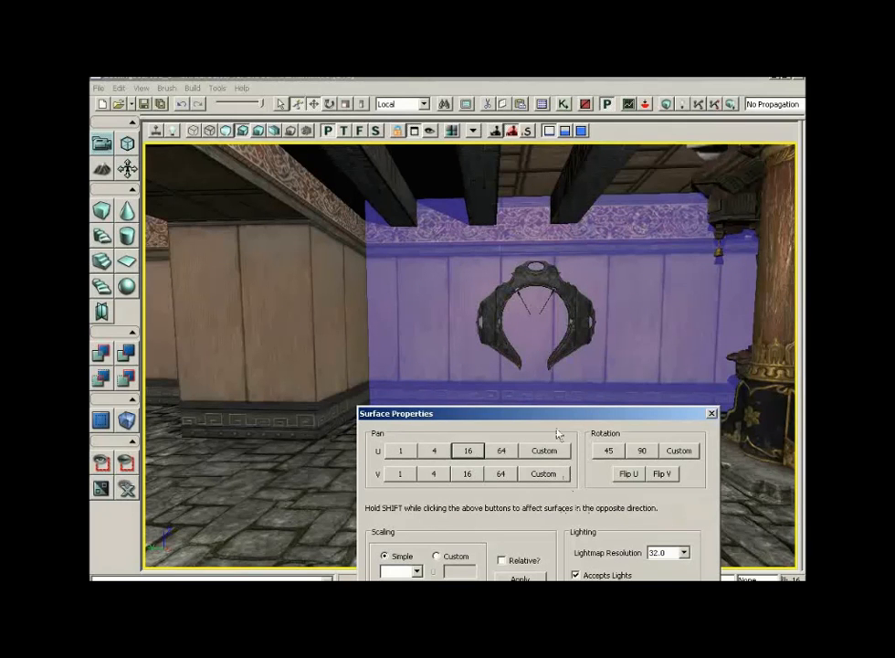
- Pan the same wall texture horizontally in 1-unit U steps to fine-tune the panel alignment
click(401, 454)
click(401, 453)
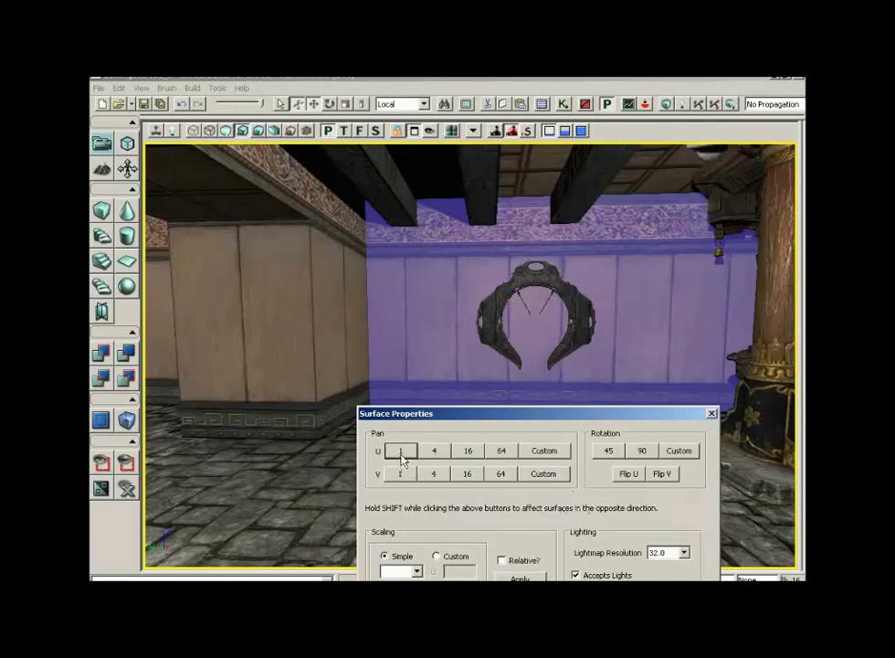
click(401, 453)
click(401, 453)
click(402, 454)
click(402, 452)
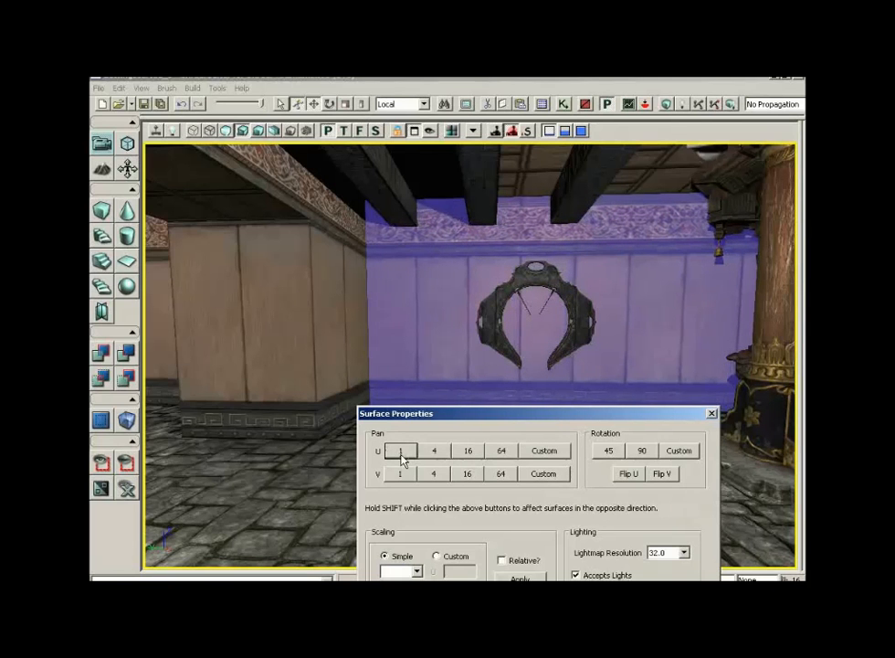
click(401, 451)
click(401, 452)
click(402, 451)
click(401, 452)
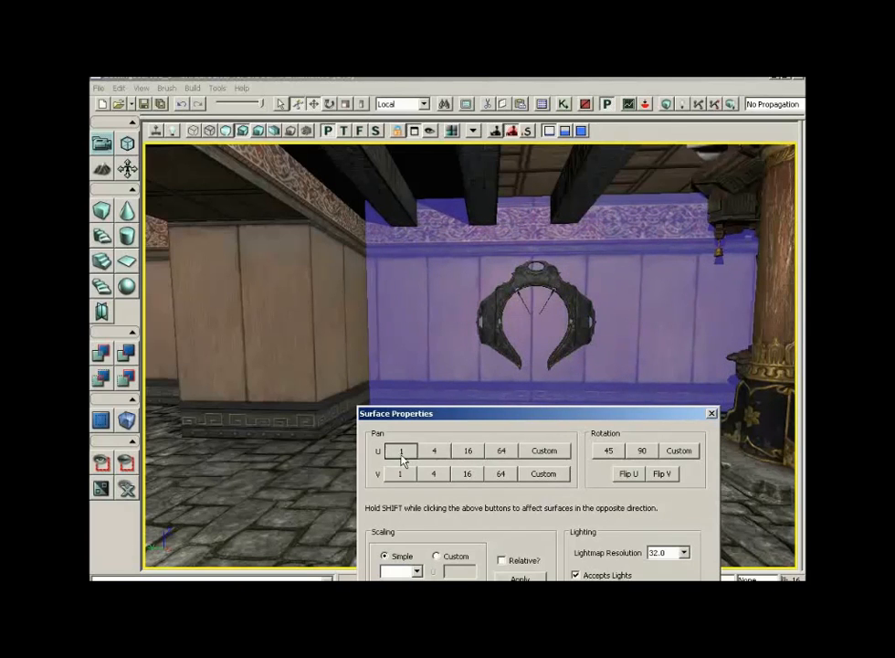
click(401, 451)
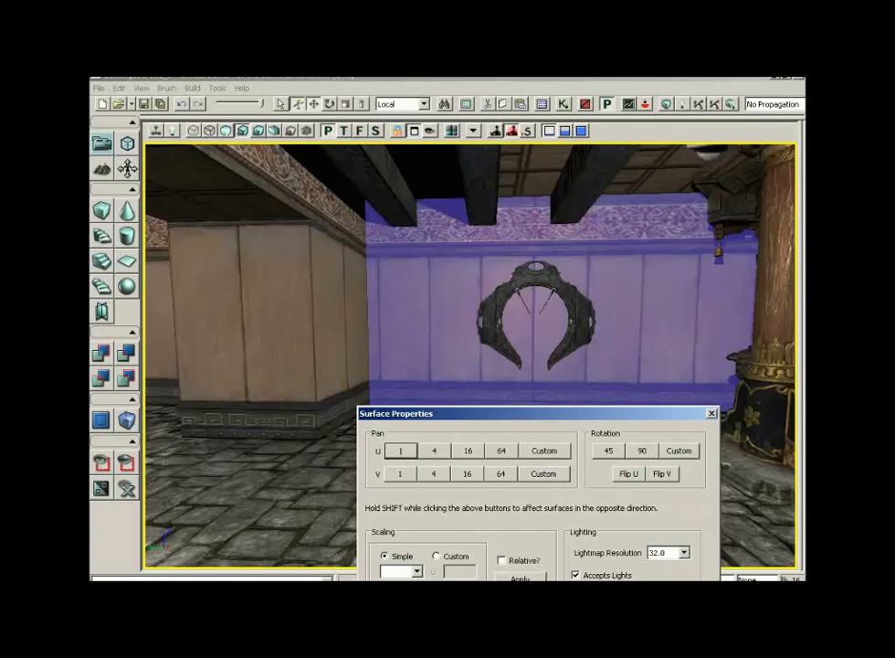
click(402, 452)
- At the wall's corner with the pillar, pan the wall texture in 1-unit U steps to line up the trim
drag(430, 352, 380, 277)
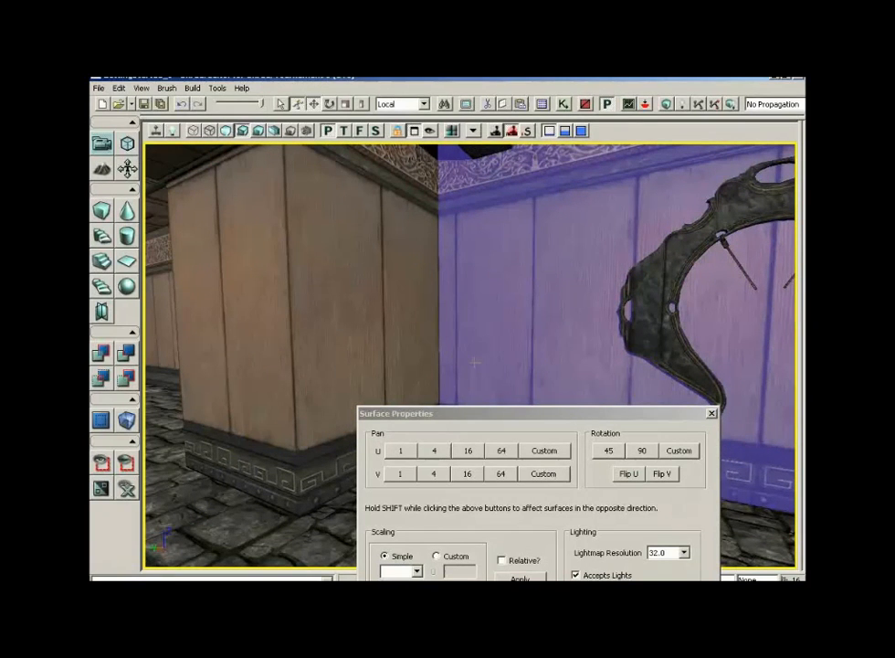
drag(429, 319, 426, 251)
drag(476, 419, 444, 500)
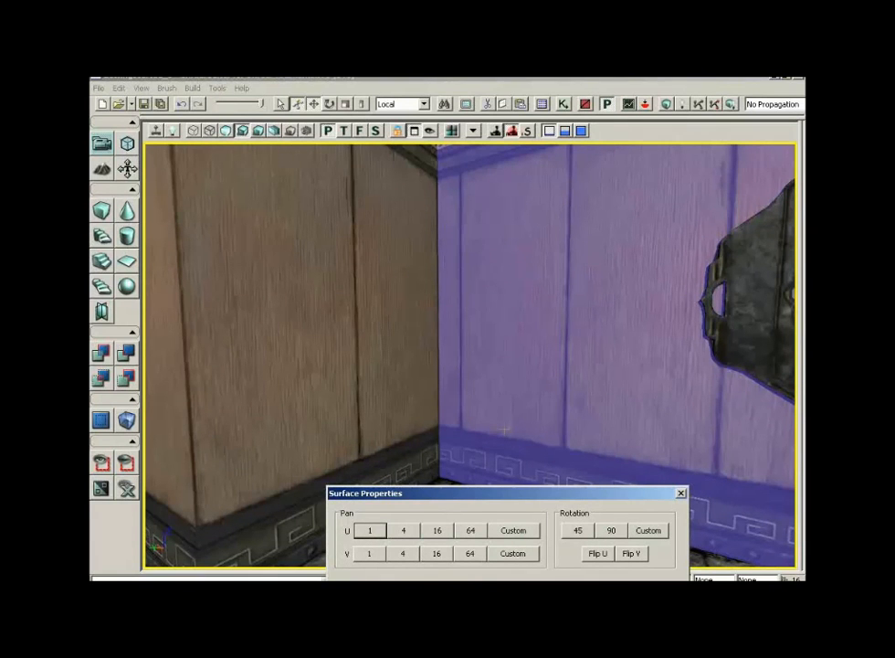
drag(476, 501, 472, 517)
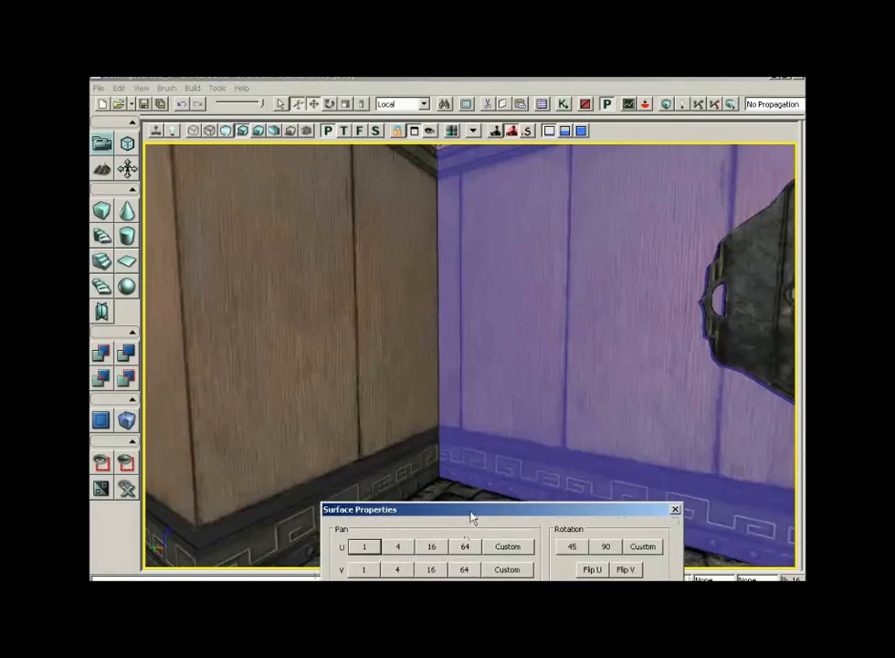
click(364, 547)
click(365, 547)
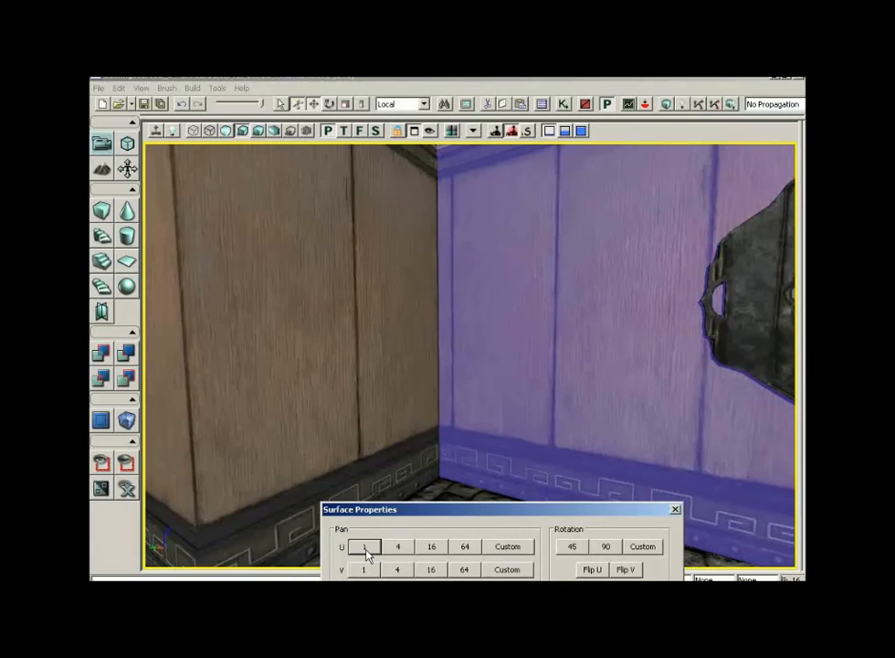
click(364, 547)
click(364, 546)
click(365, 546)
click(365, 546)
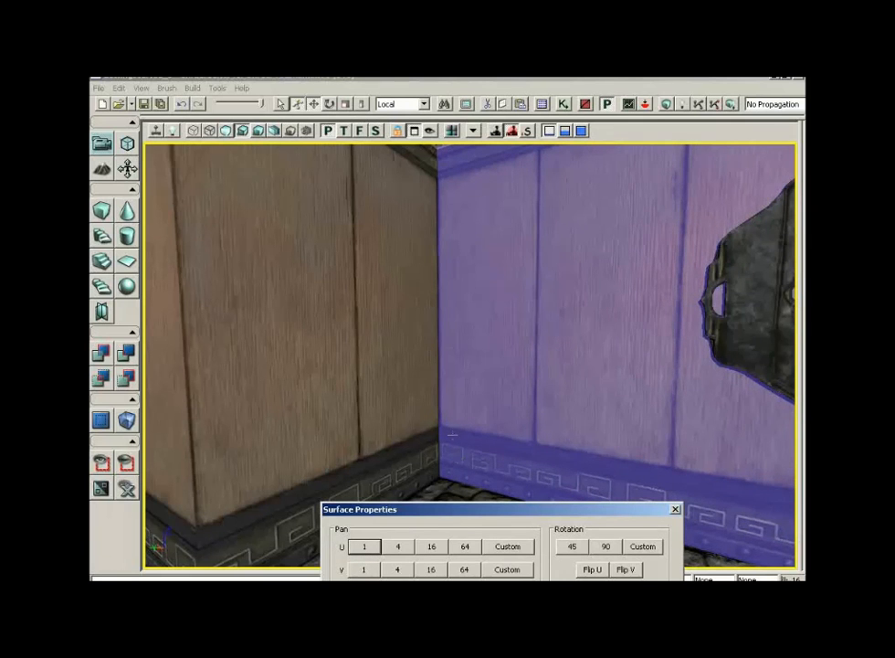
- Select the adjoining pillar face and pan its texture in 1-unit U steps to match the trim at the corner
mouse_move(459, 297)
mouse_down()
mouse_move(459, 315)
mouse_move(458, 294)
mouse_up()
right_drag(458, 294, 429, 310)
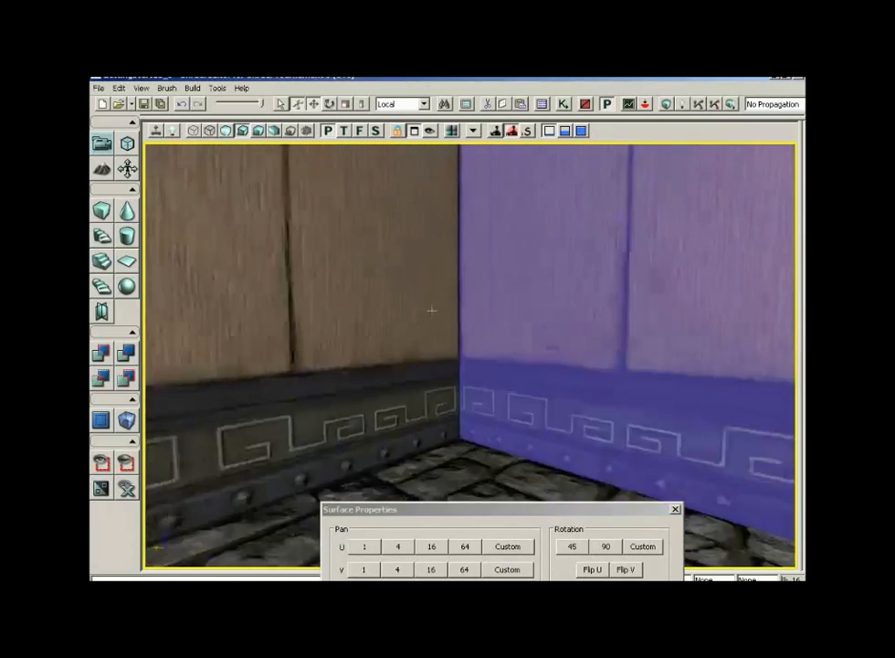
drag(430, 310, 412, 278)
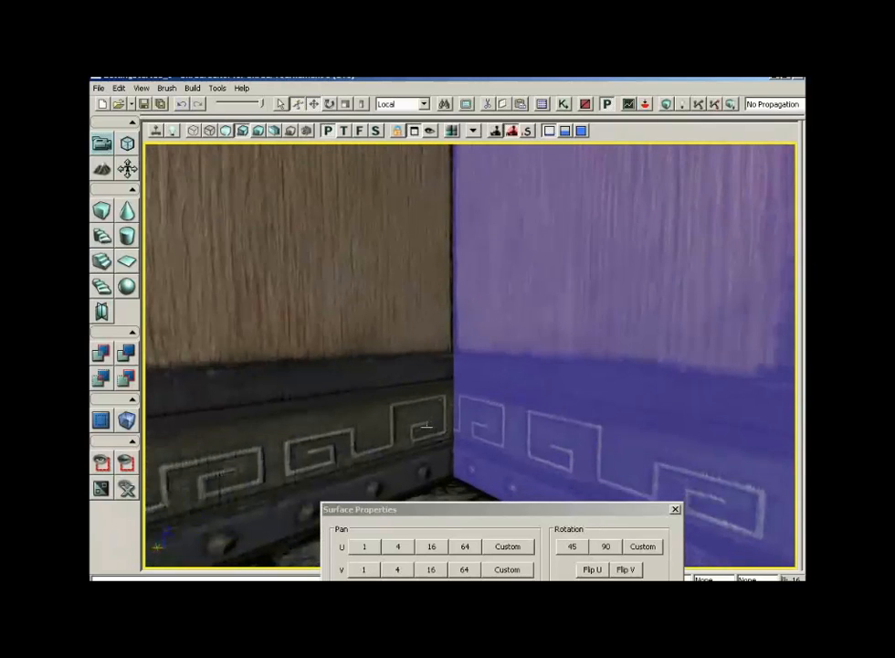
click(423, 422)
drag(523, 414, 505, 428)
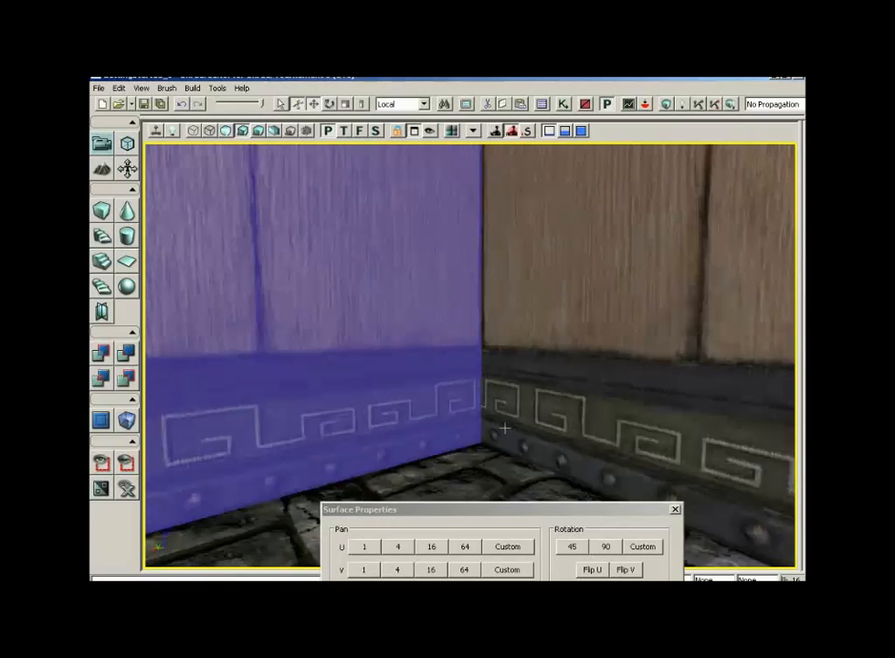
click(367, 547)
click(366, 549)
click(367, 548)
click(366, 548)
click(366, 549)
click(366, 548)
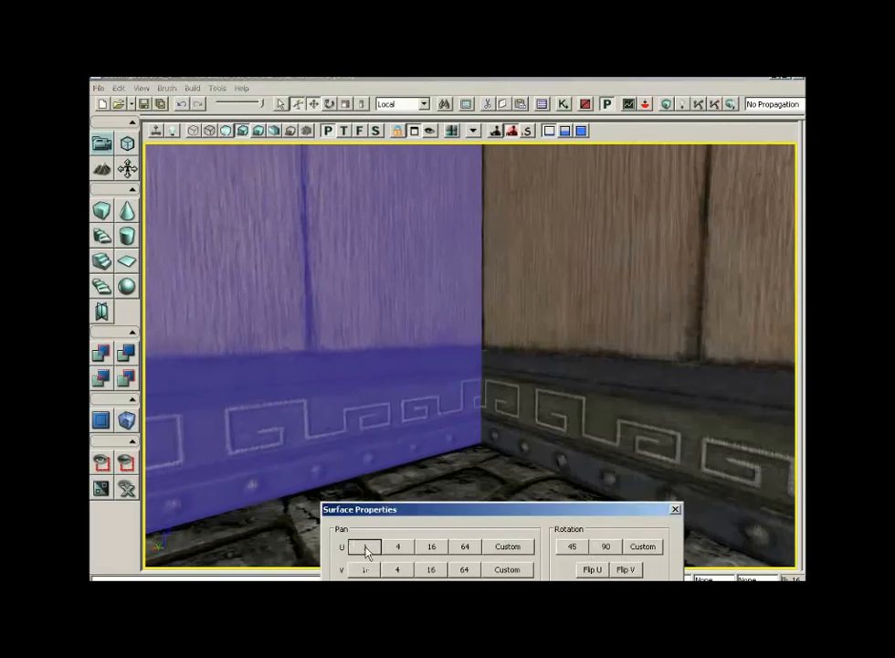
click(367, 549)
click(367, 548)
click(367, 548)
click(366, 548)
click(366, 549)
click(367, 548)
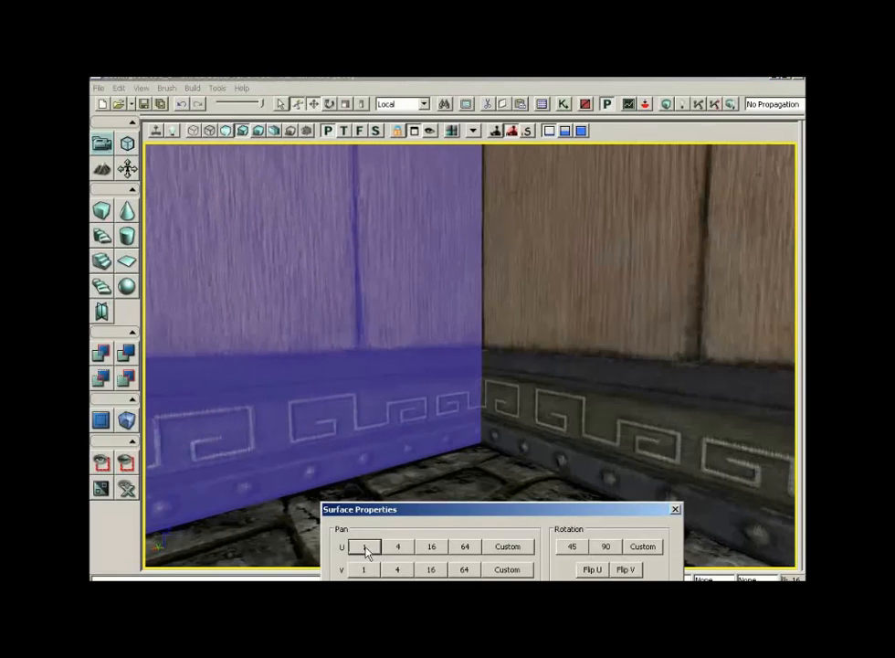
click(365, 548)
click(366, 549)
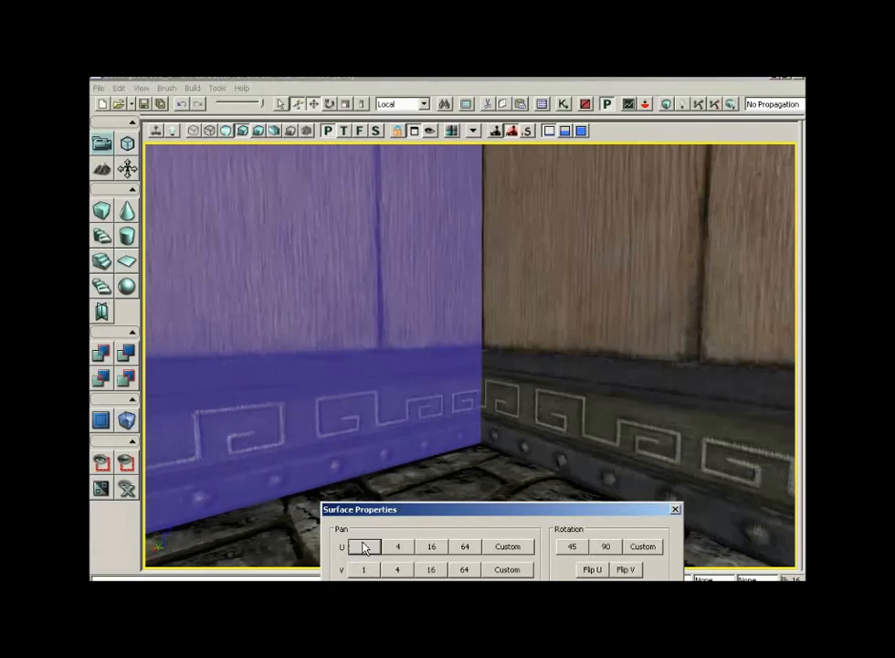
click(365, 548)
click(366, 548)
click(365, 549)
click(366, 548)
click(366, 548)
click(366, 548)
click(365, 548)
click(366, 548)
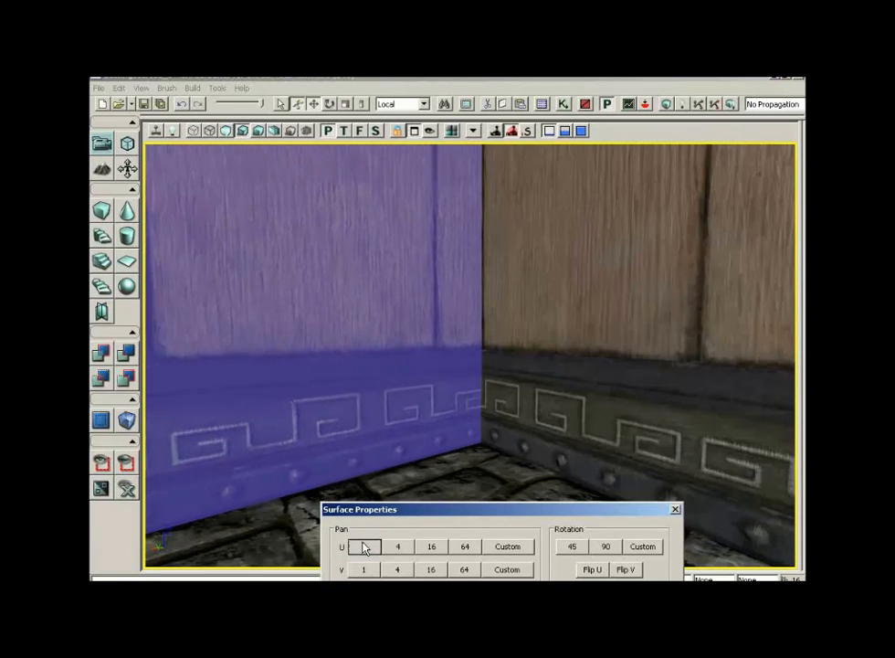
click(366, 548)
click(366, 548)
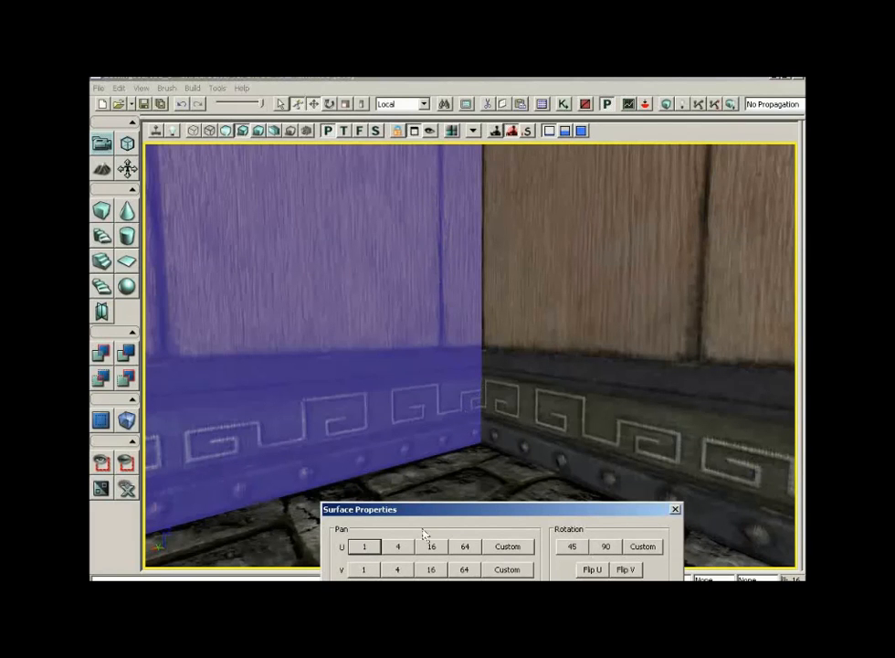
- Pan the pillar face's texture further in 1-unit U steps until the key pattern meets at the corner
click(364, 547)
click(365, 547)
click(364, 546)
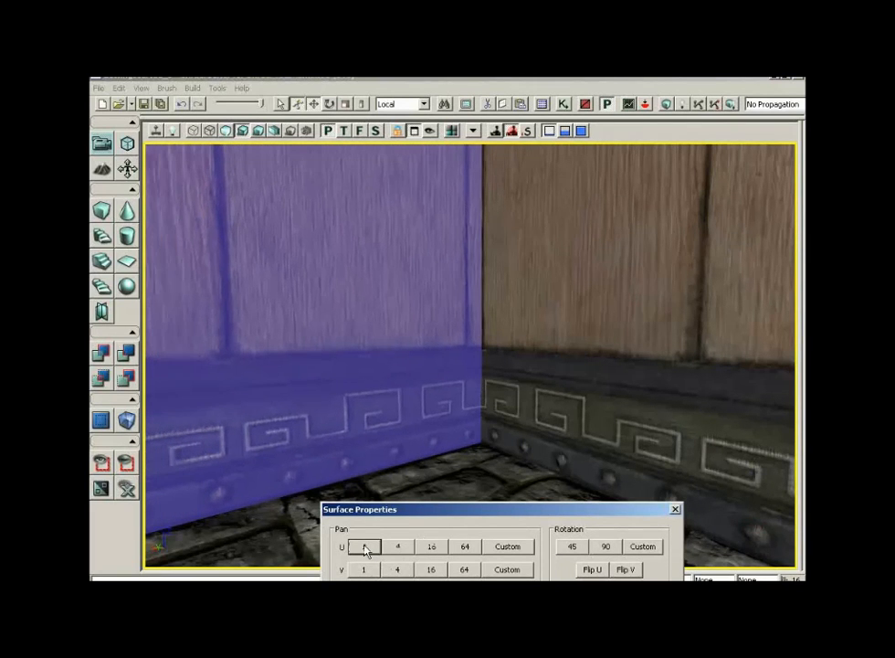
click(365, 546)
click(365, 547)
click(364, 547)
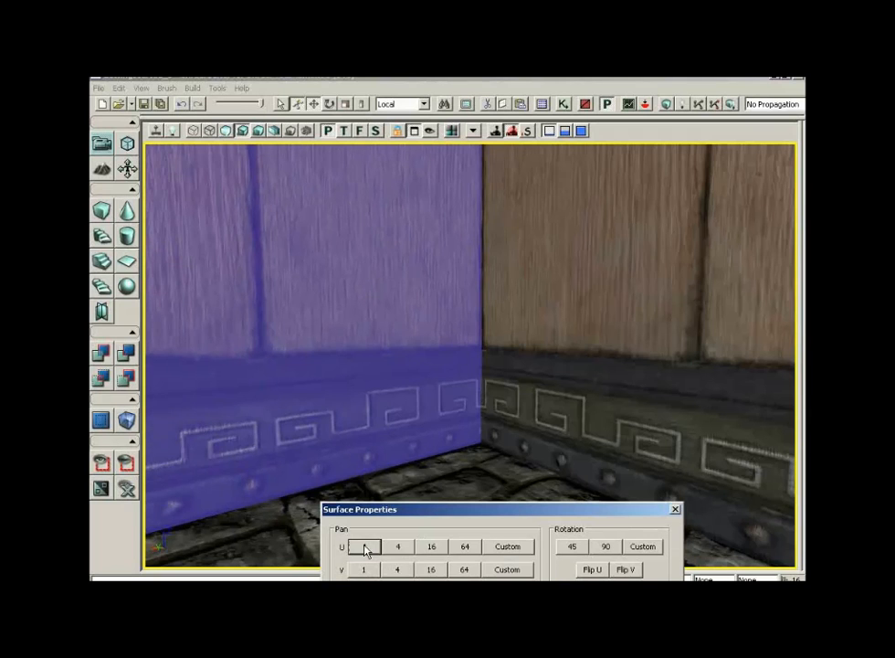
- Select the pillar's other side face and pan its texture horizontally in 1-unit U steps
drag(532, 353, 407, 384)
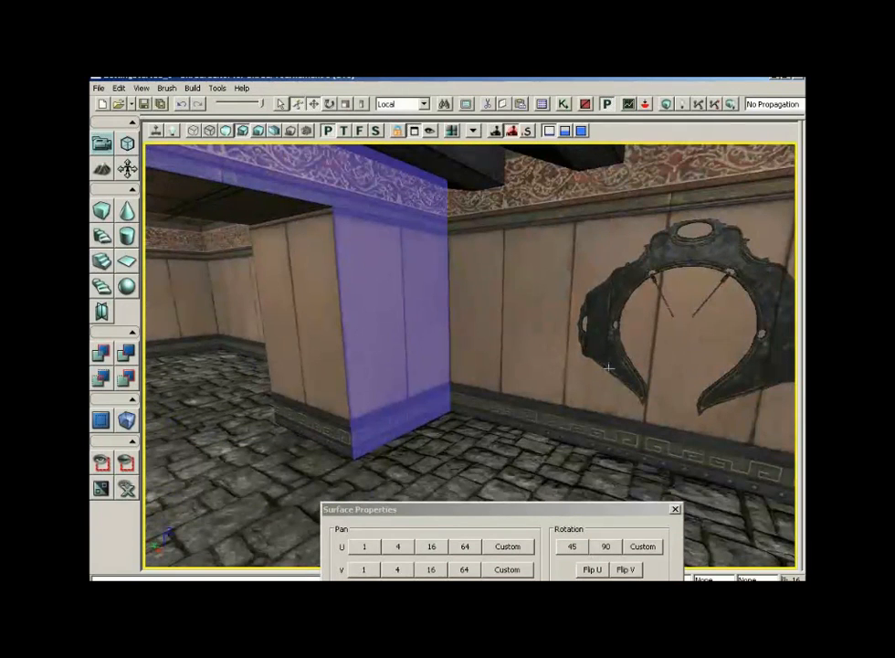
drag(406, 383, 528, 372)
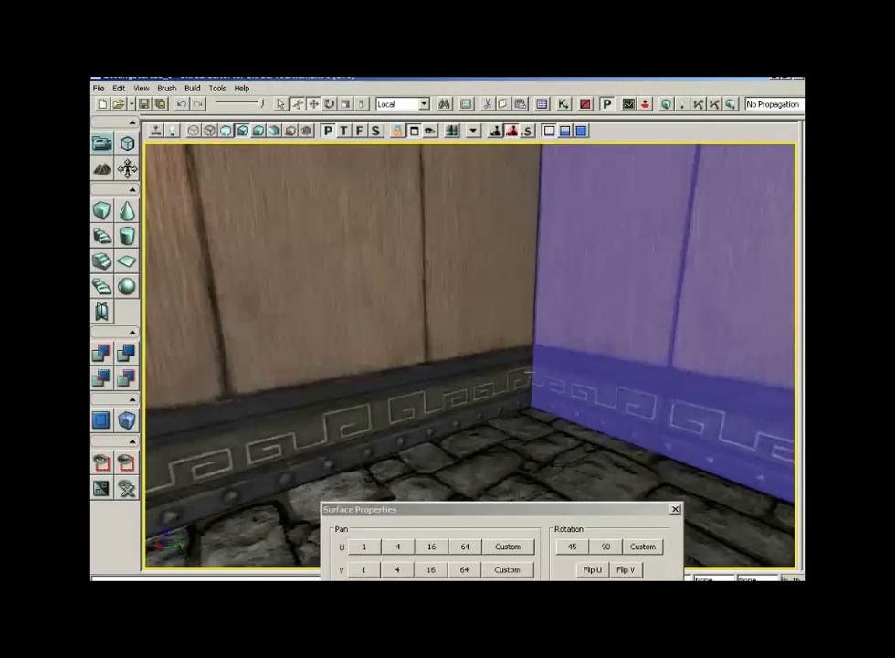
click(351, 281)
click(365, 546)
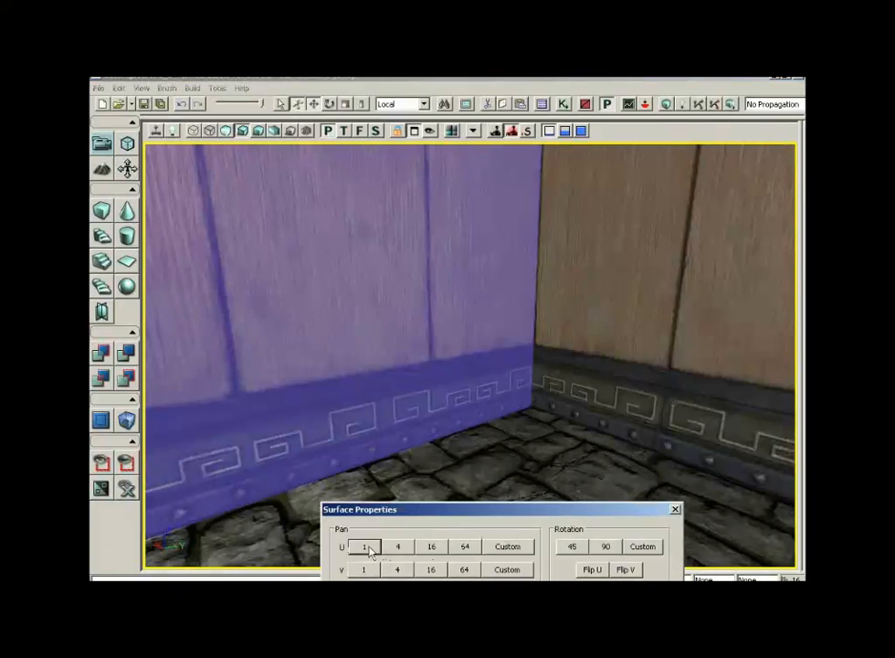
click(365, 546)
click(366, 547)
click(365, 546)
click(365, 547)
click(365, 546)
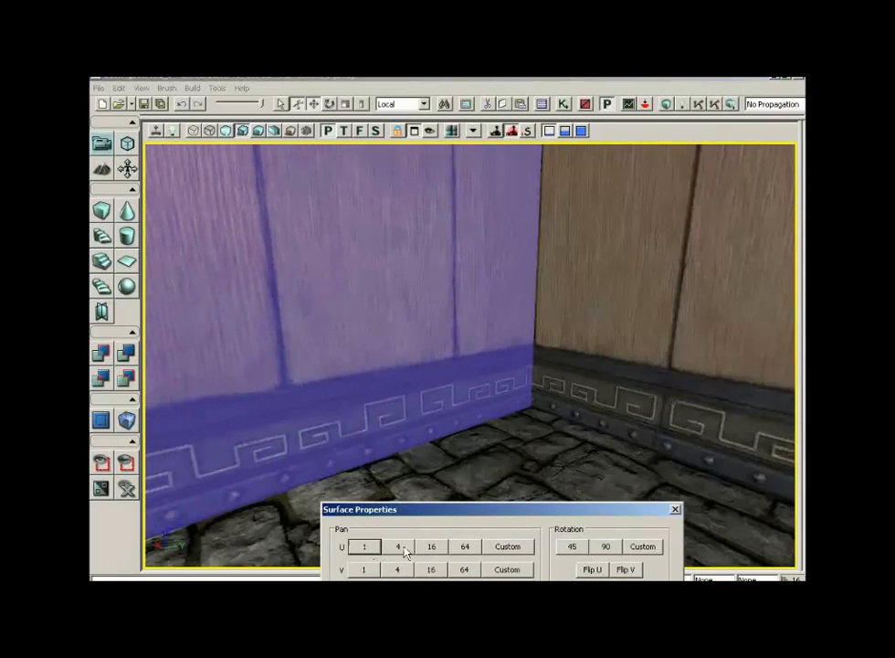
- Pan that pillar face's texture in 4-unit and then 1-unit U steps to align the trim with the neighbouring wall
click(400, 548)
click(398, 548)
click(399, 548)
click(397, 549)
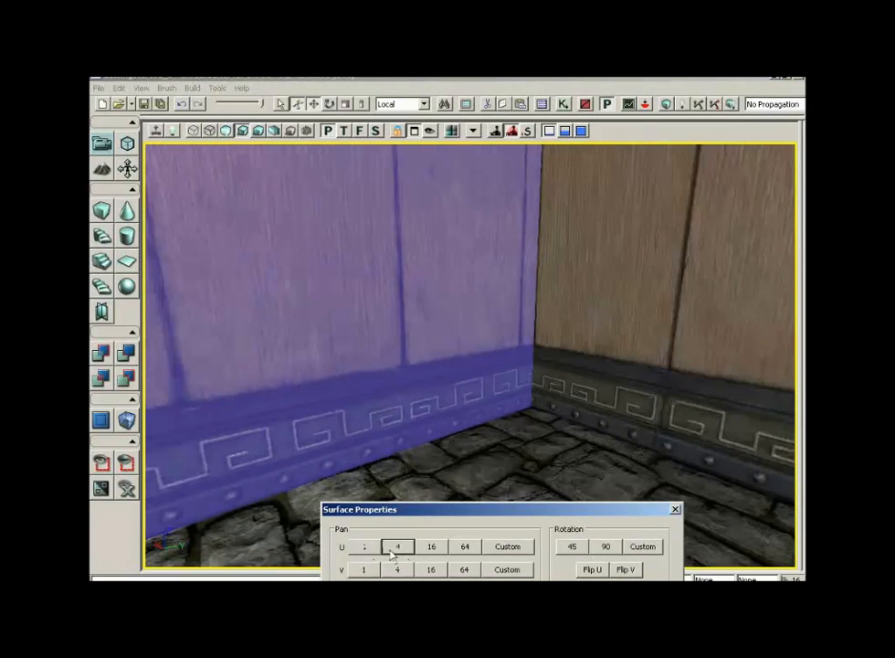
click(365, 546)
click(365, 547)
click(365, 547)
click(366, 546)
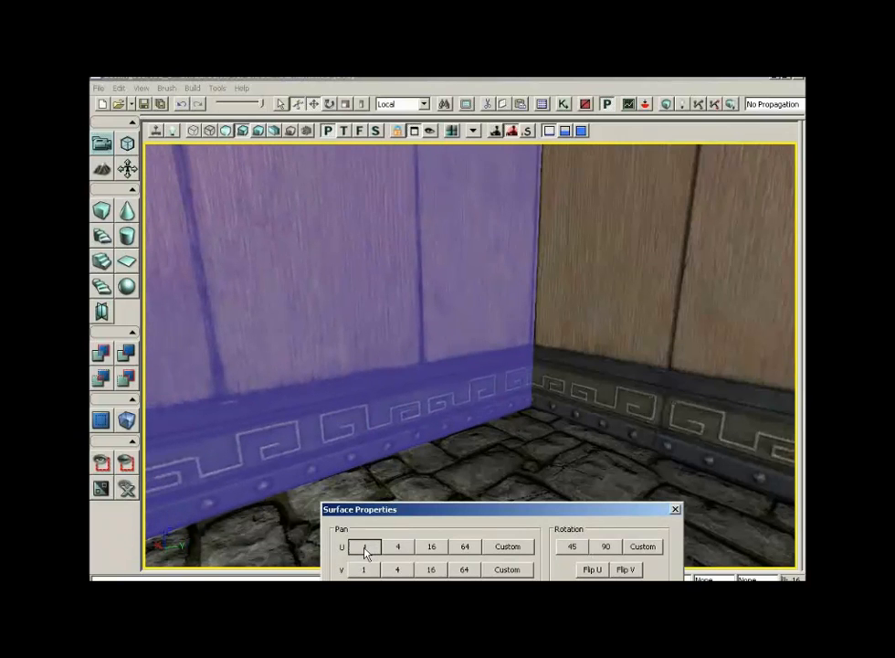
click(366, 546)
click(365, 546)
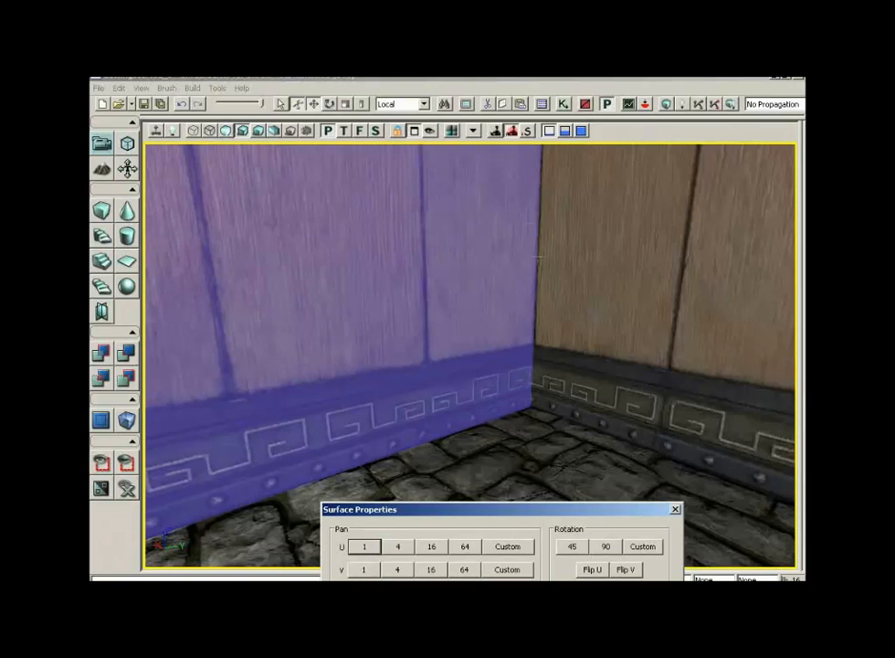
- Select the horseshoe-shaped wall ornament mesh and move it along its horizontal axis
right_drag(537, 258, 466, 247)
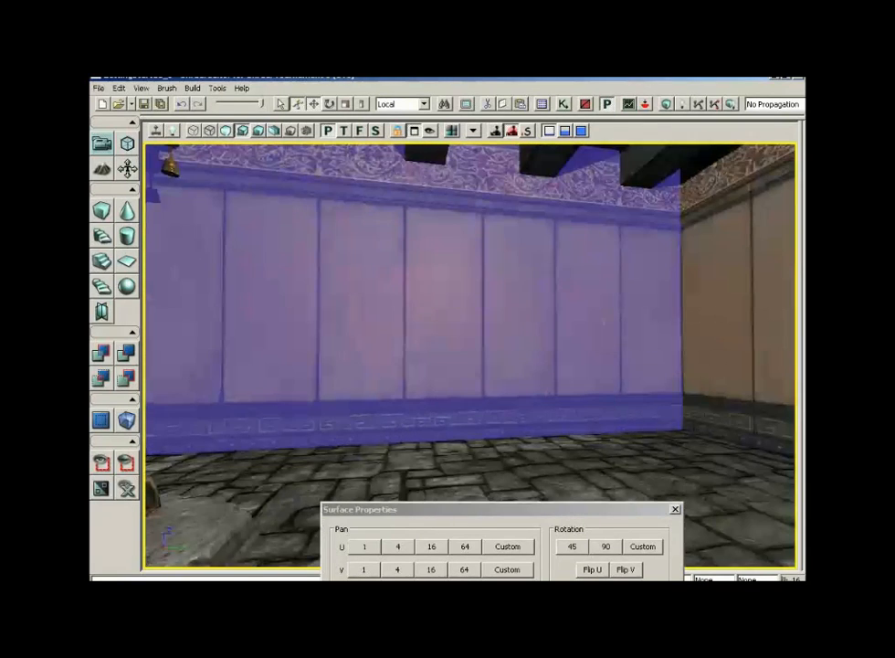
mouse_move(626, 347)
right_down()
mouse_move(525, 355)
mouse_move(629, 340)
right_up()
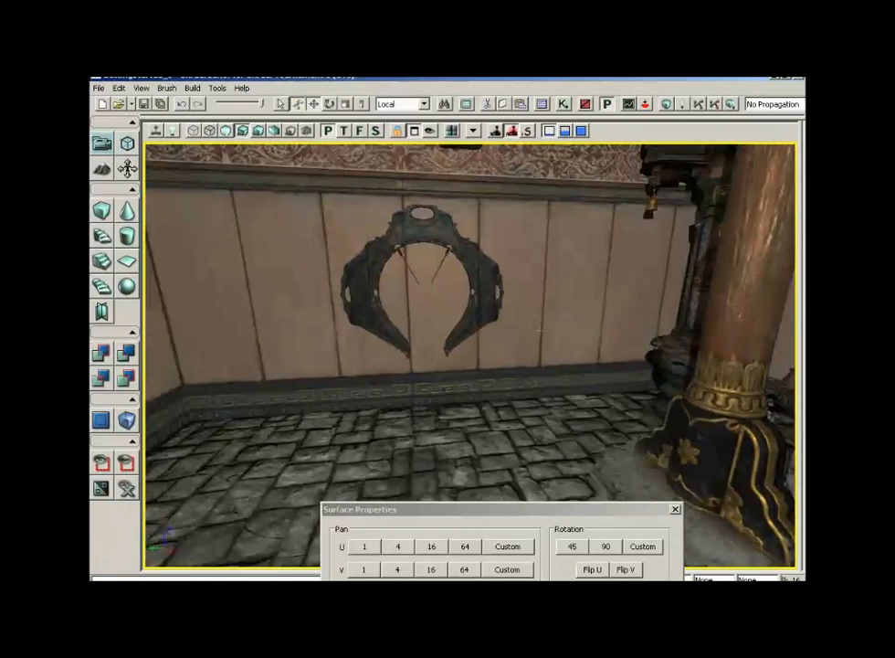
click(452, 235)
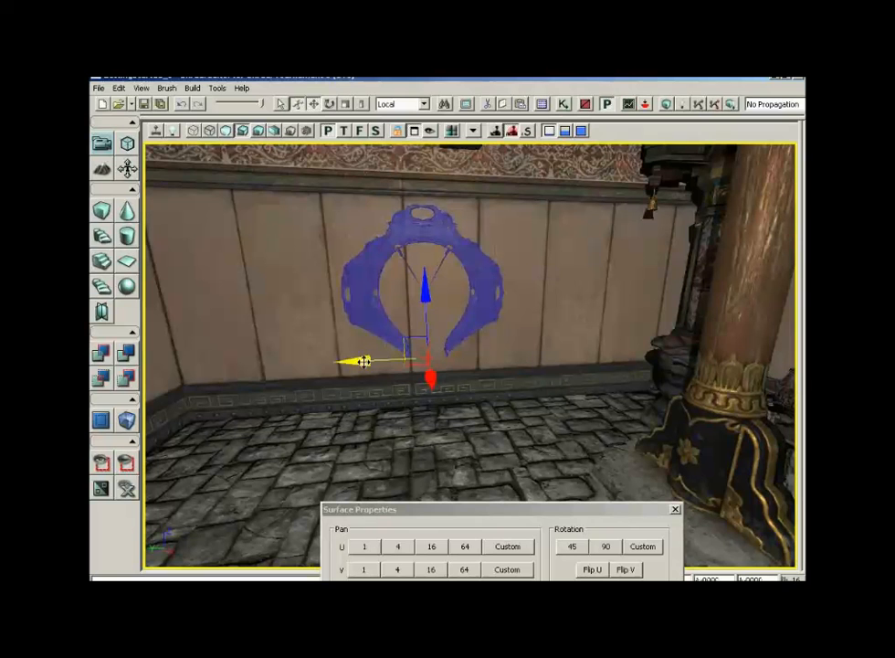
drag(361, 361, 297, 477)
drag(413, 326, 434, 326)
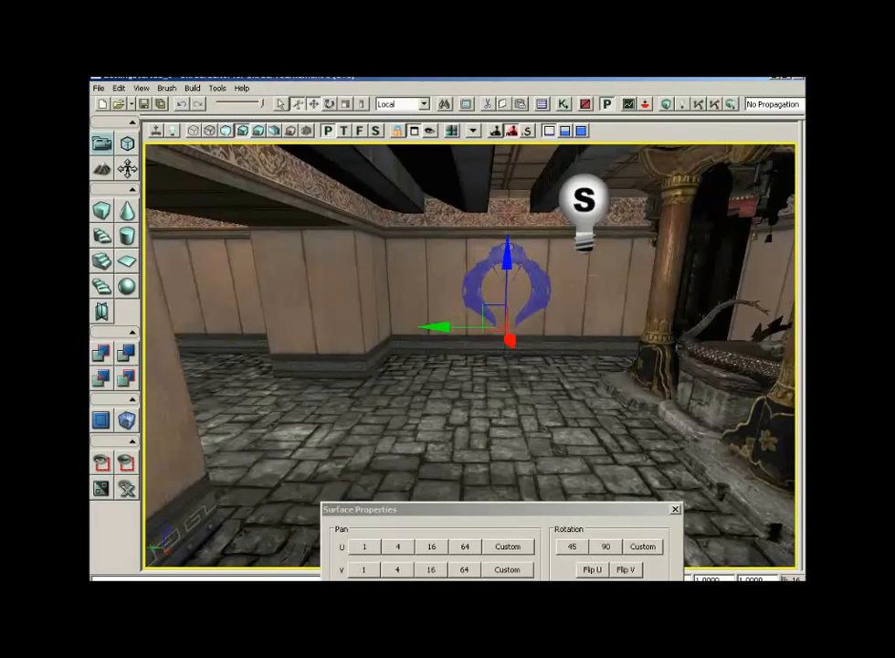
- Add the S_ASC_Deco_SM_Gong01_Gong static mesh from the Generic Browser at the horseshoe ornament's centre
drag(439, 365, 461, 402)
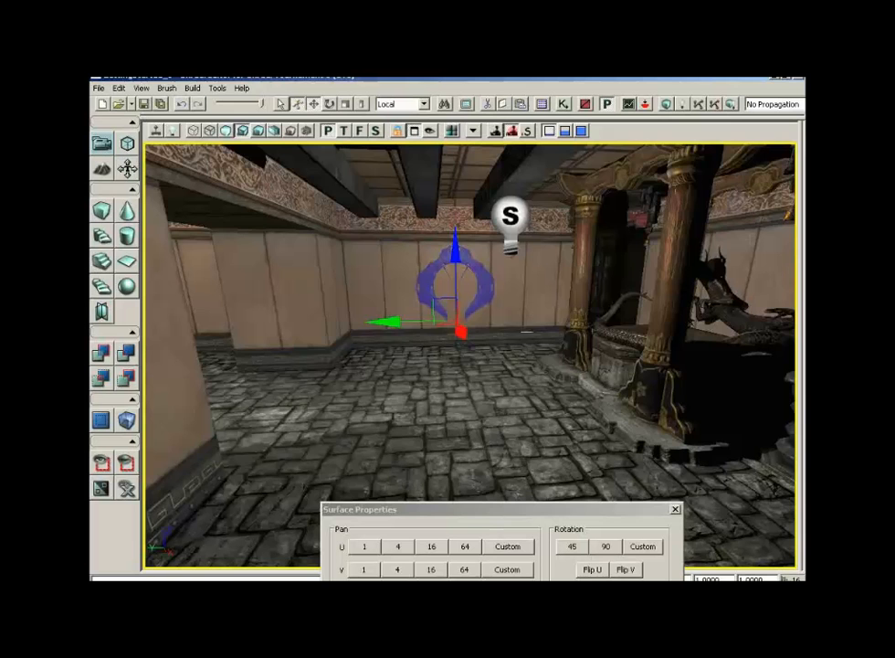
drag(527, 331, 508, 274)
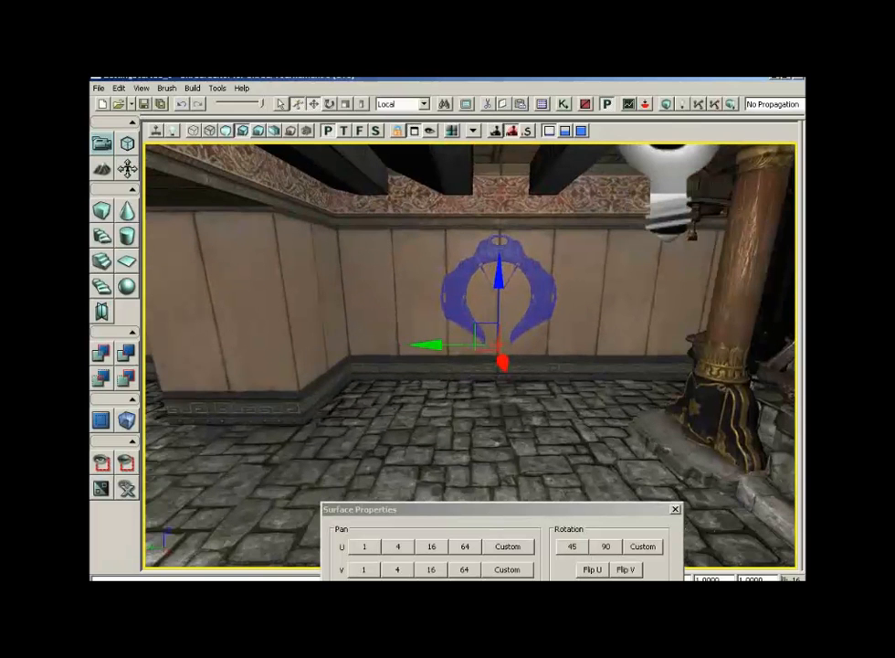
click(675, 509)
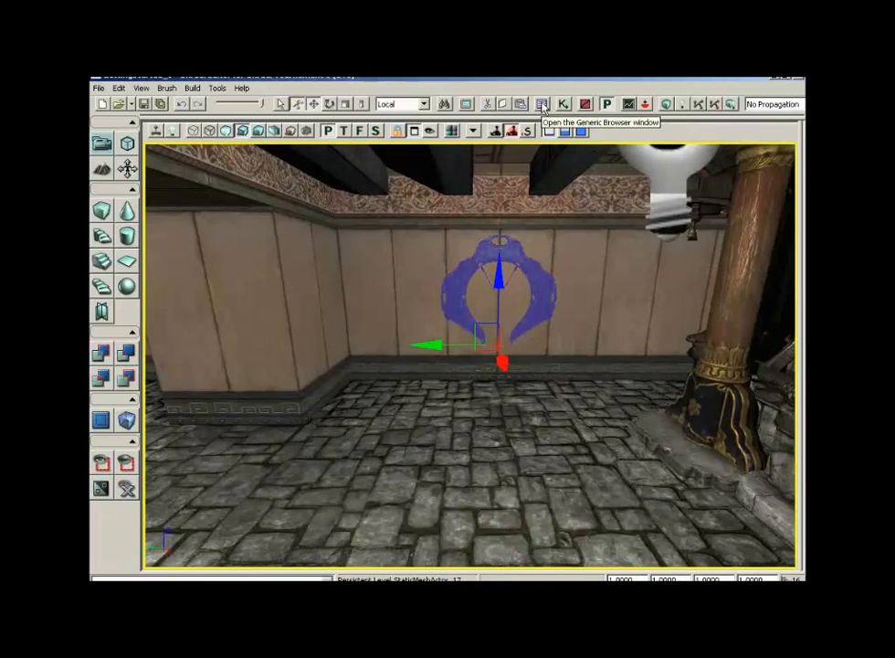
click(542, 106)
click(252, 422)
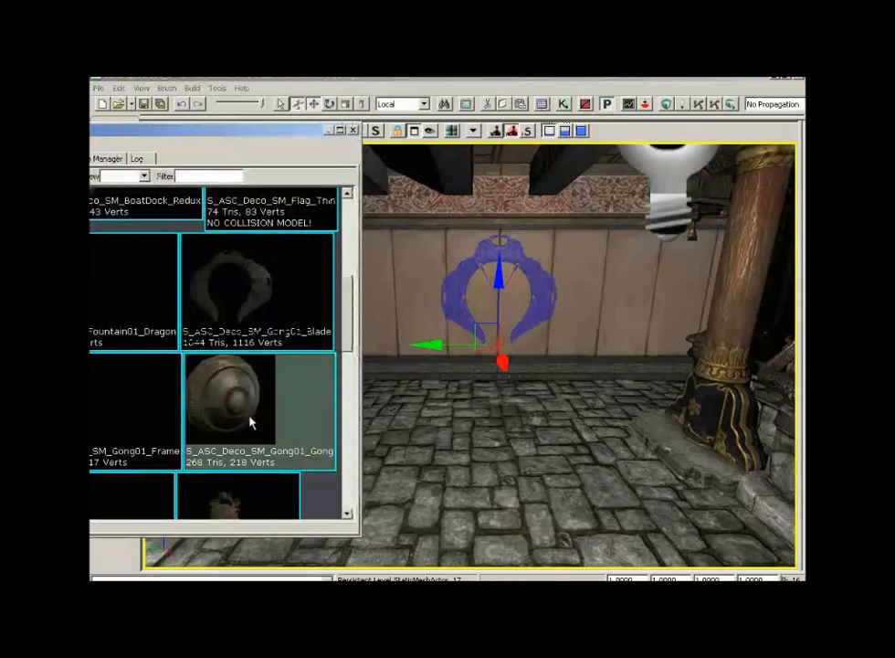
right_click(490, 357)
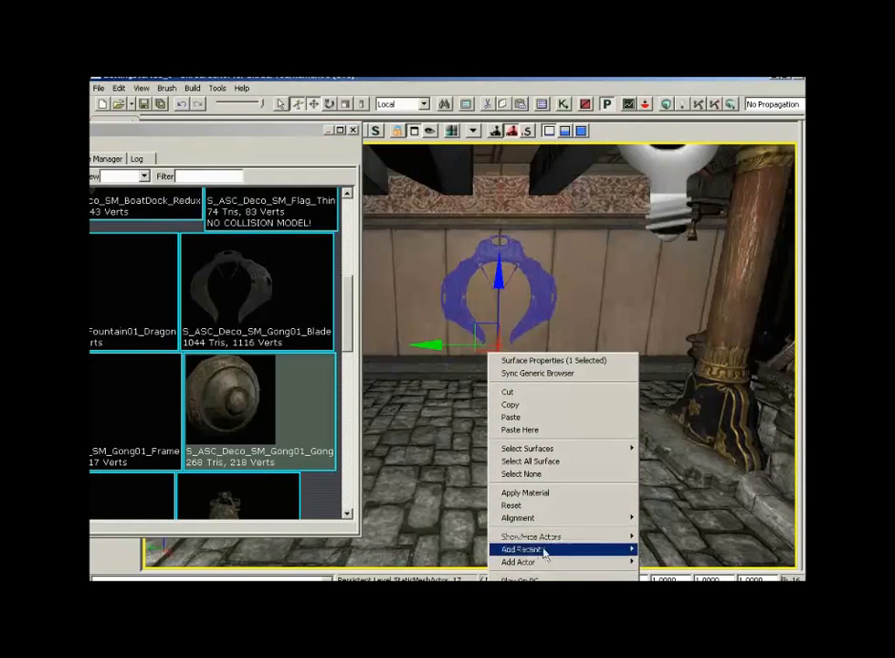
mouse_move(544, 561)
click(367, 418)
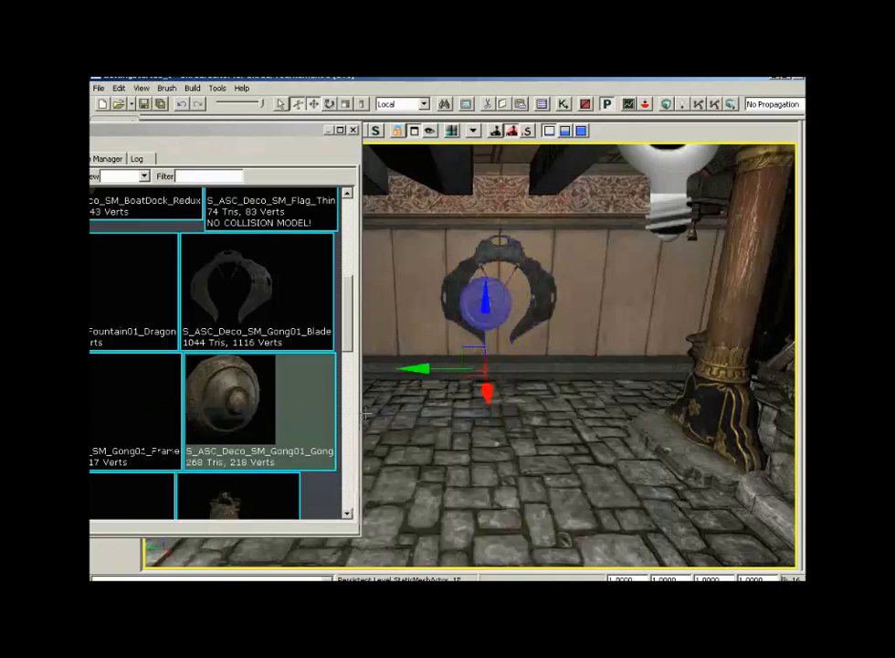
- Centre the gong inside the ornament by moving it horizontally and vertically, changing the drag grid size
drag(421, 368, 433, 369)
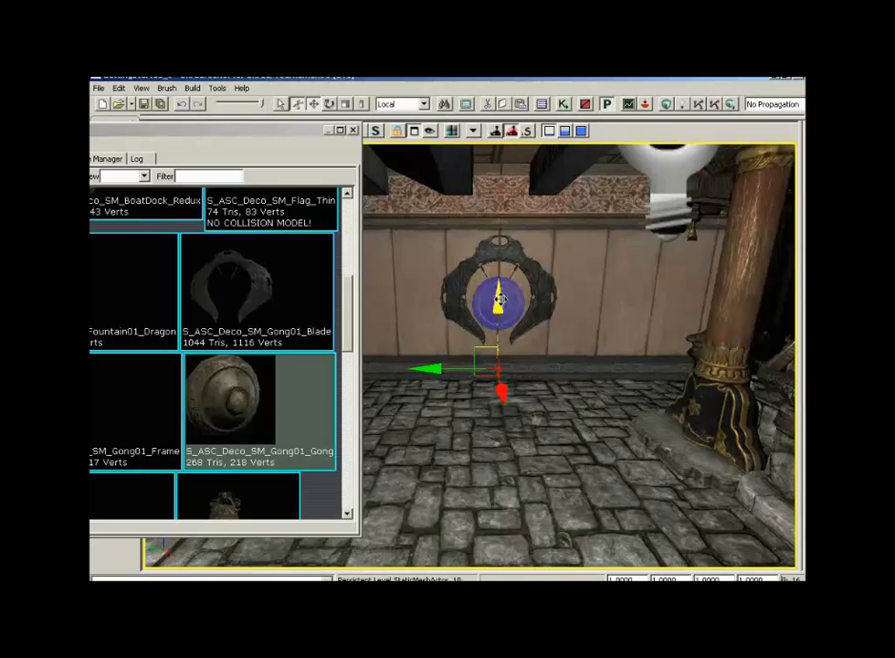
drag(502, 294, 501, 293)
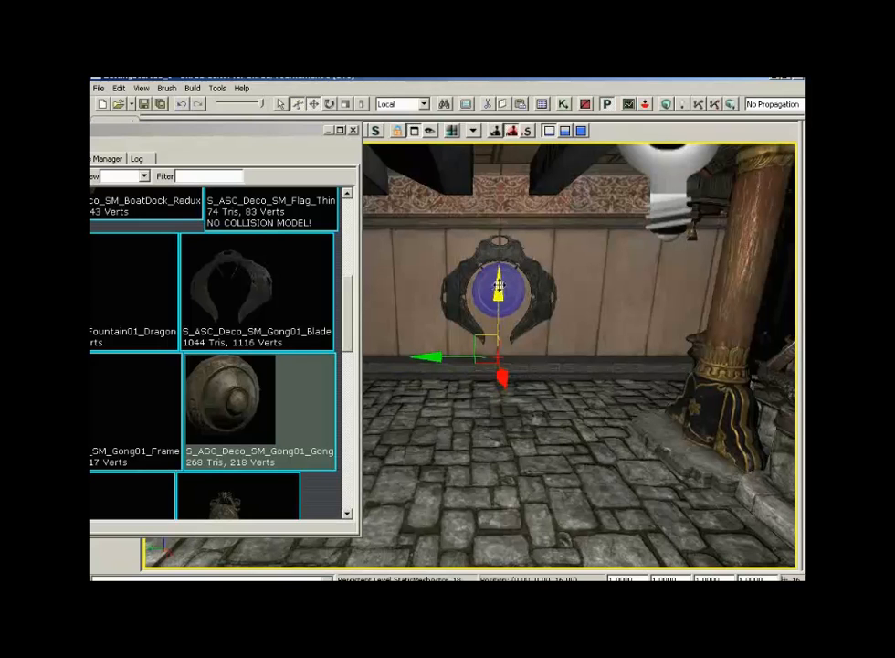
click(142, 88)
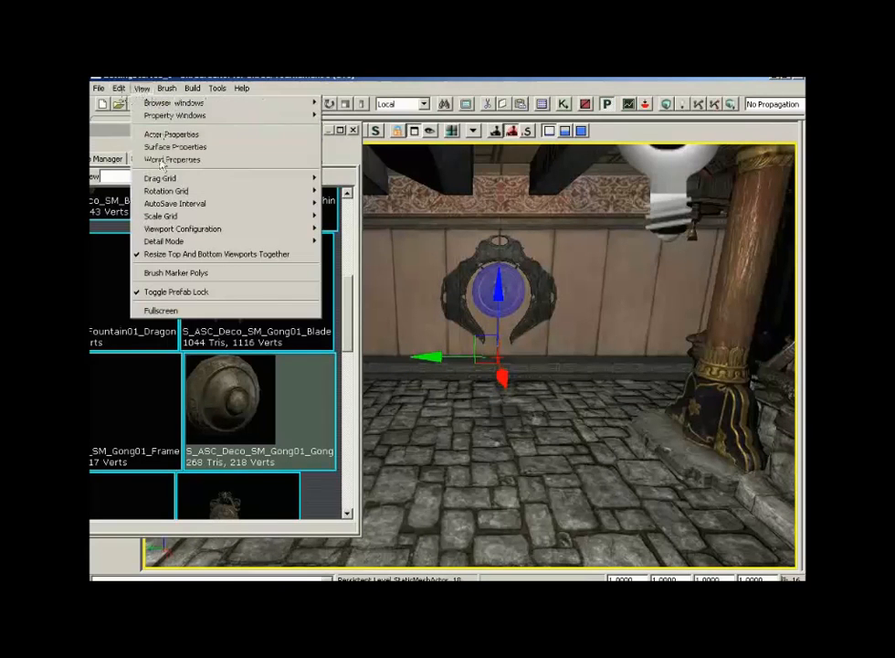
mouse_move(246, 180)
click(339, 230)
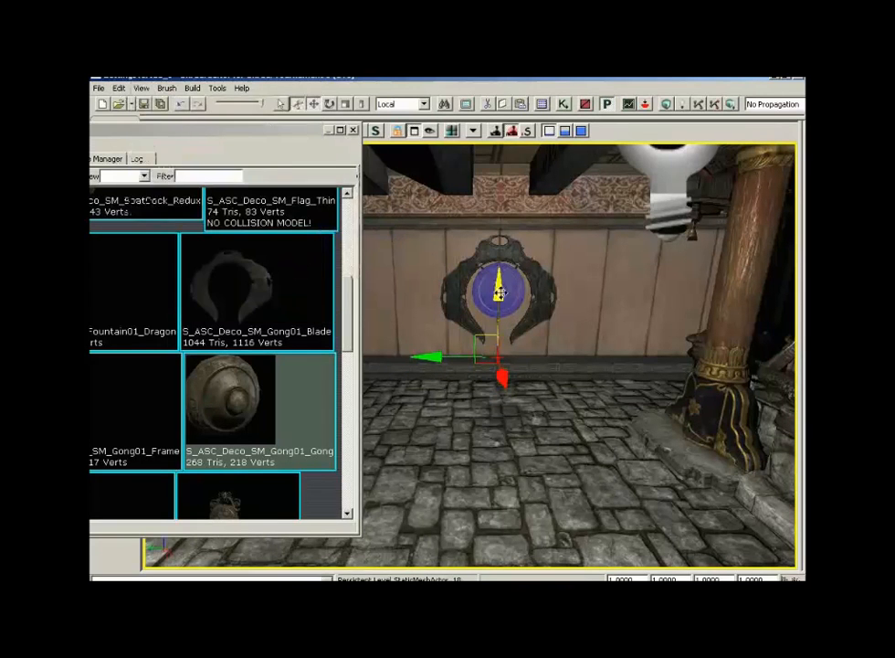
drag(499, 291, 499, 298)
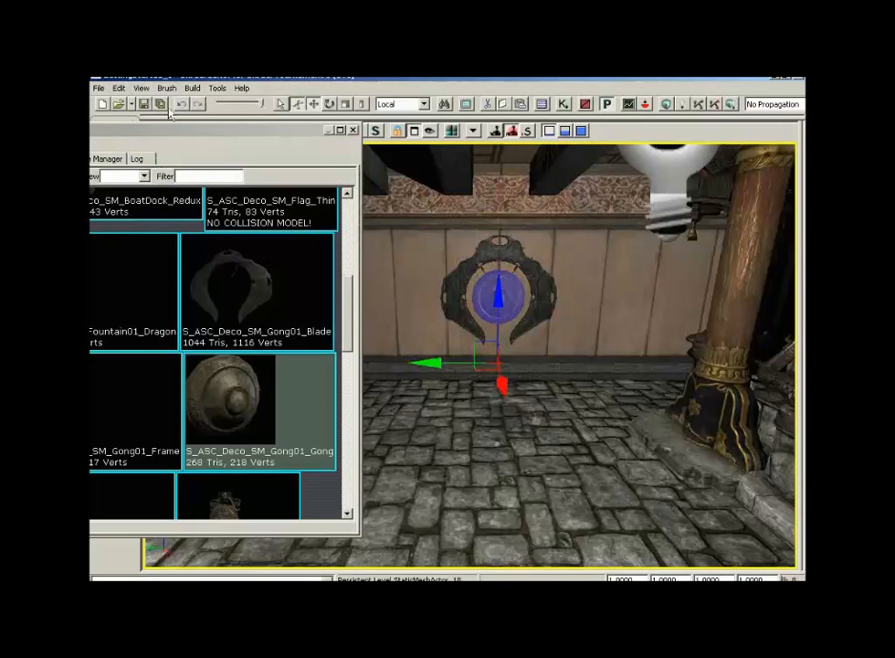
- Change the drag grid size again and close the Generic Browser
click(142, 89)
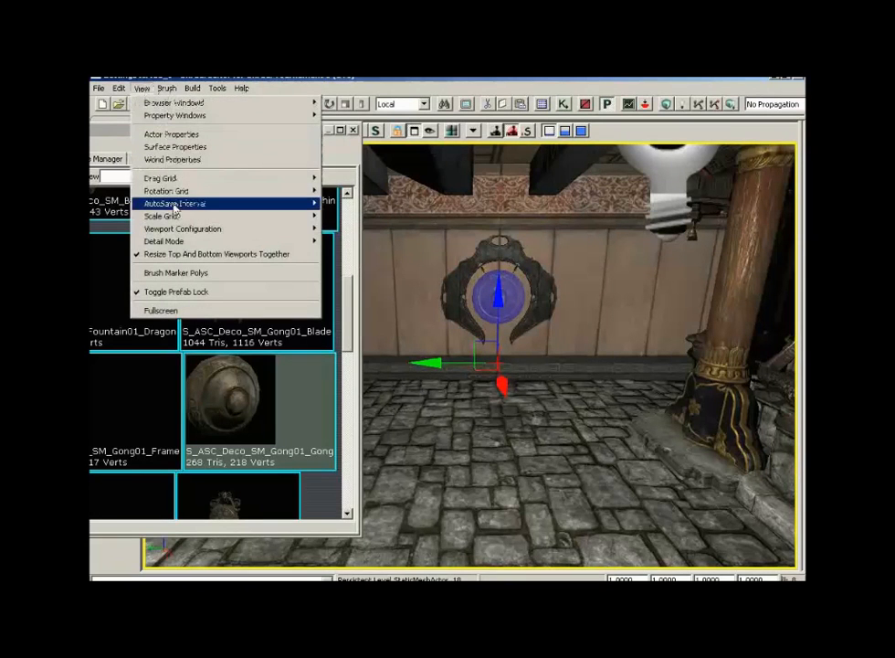
mouse_move(183, 178)
click(334, 244)
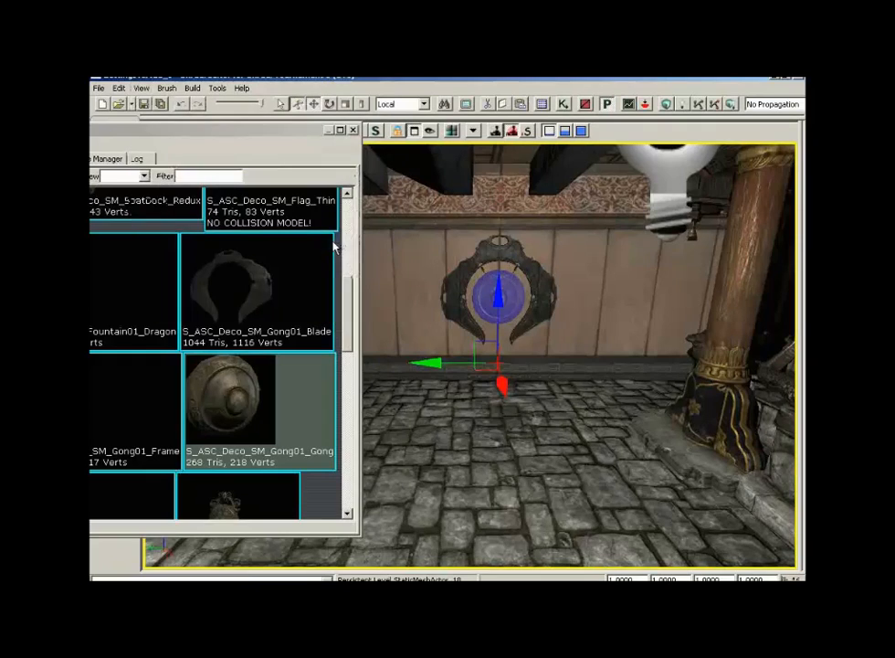
click(353, 130)
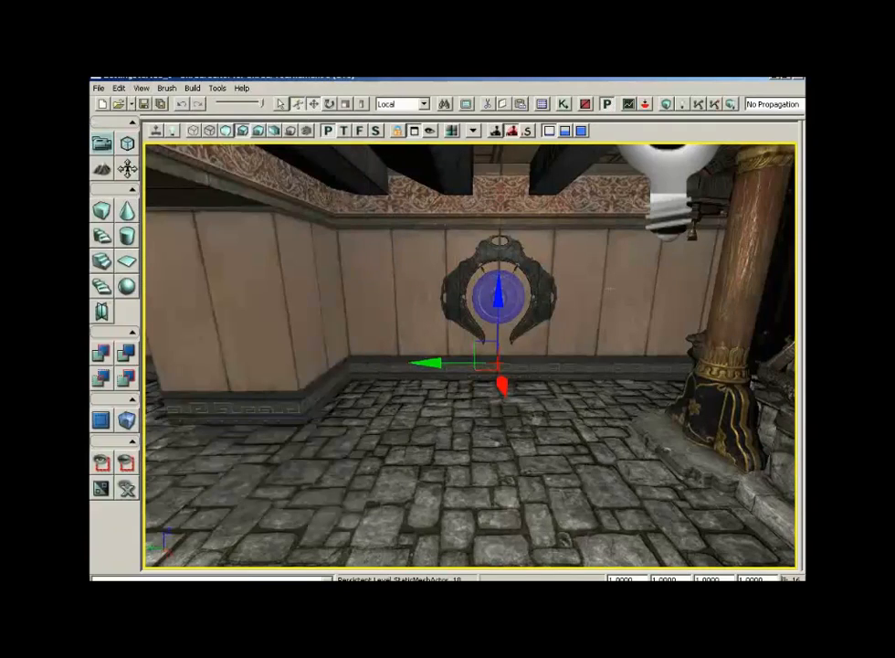
- Select the ornament together with the gong and move both along the wall
drag(595, 343, 699, 370)
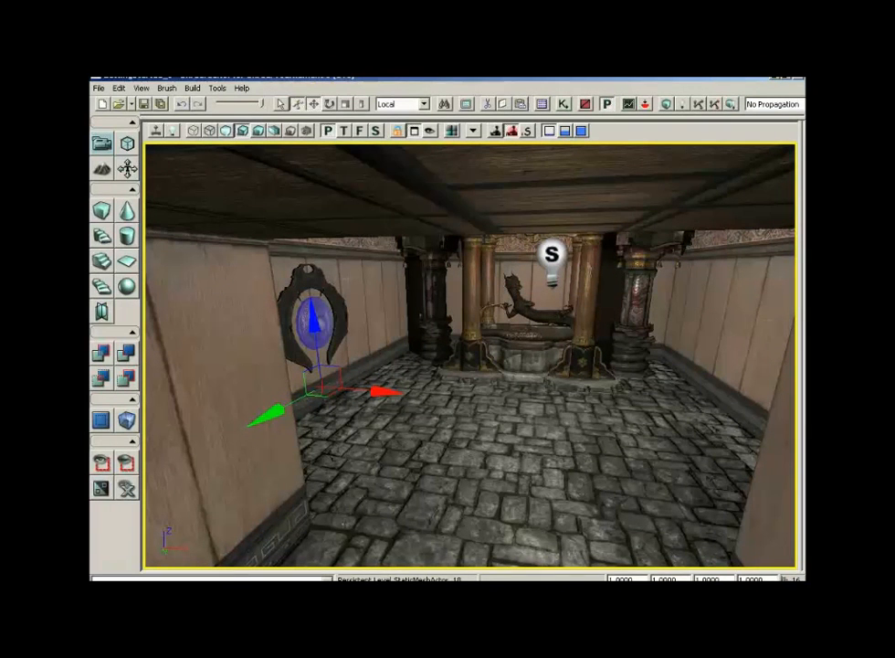
ctrl+click(315, 283)
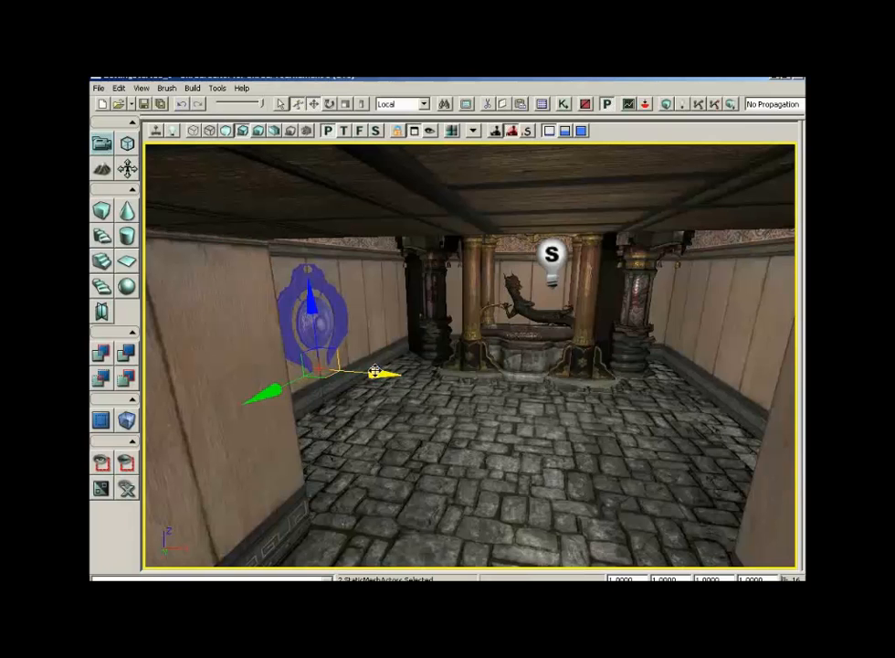
alt+drag(389, 371, 656, 348)
drag(646, 365, 559, 484)
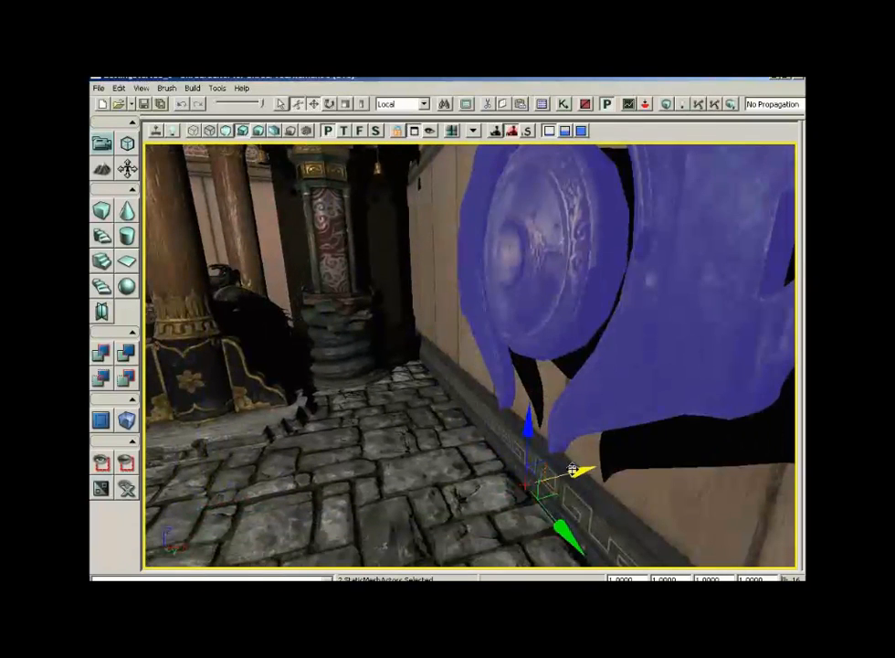
right_drag(573, 470, 575, 470)
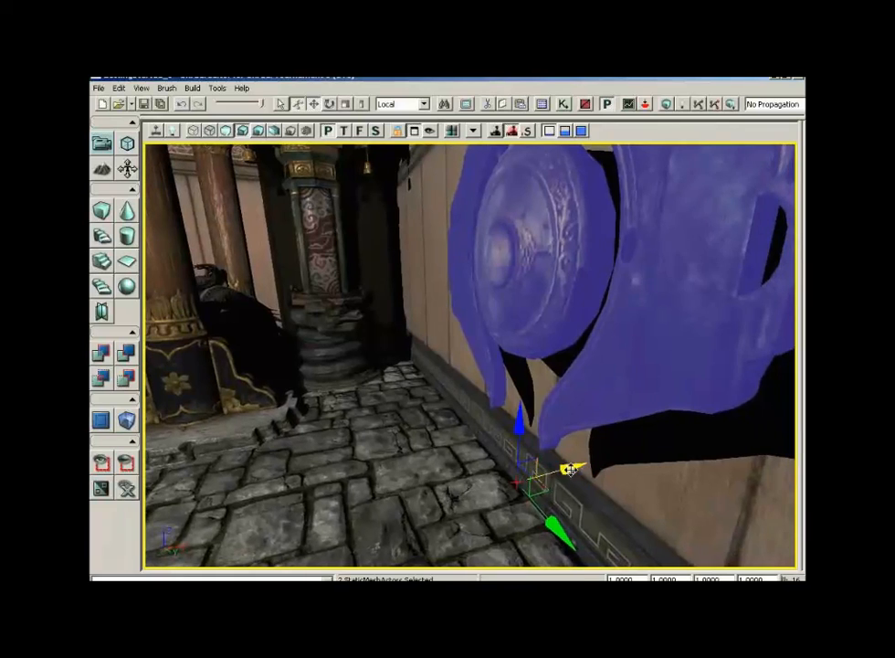
drag(574, 470, 604, 460)
- Select the S_ASC_Light_SM_Freelight03_01 mesh in the ASC_Light package of the Generic Browser
drag(375, 394, 307, 454)
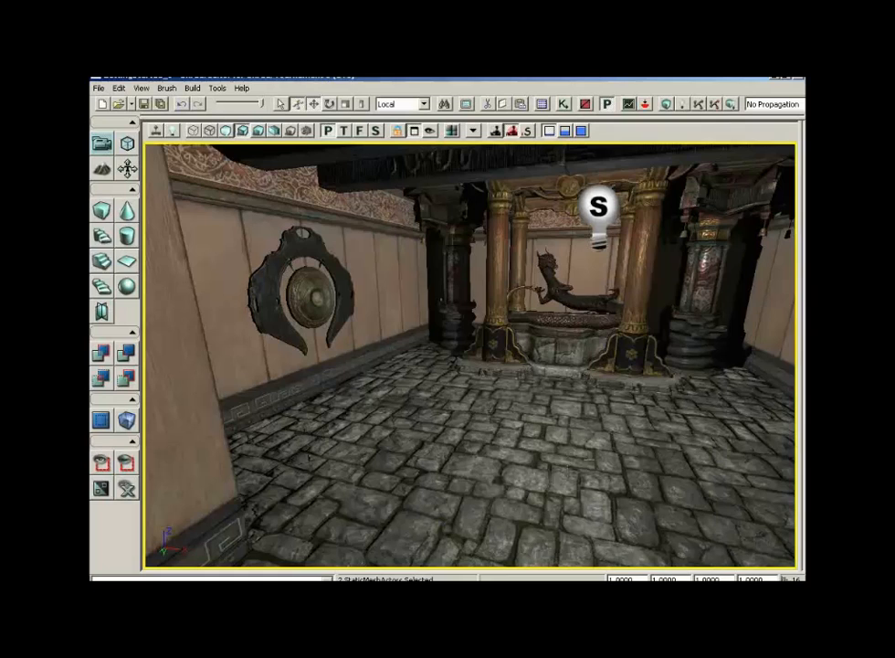
drag(308, 457, 142, 301)
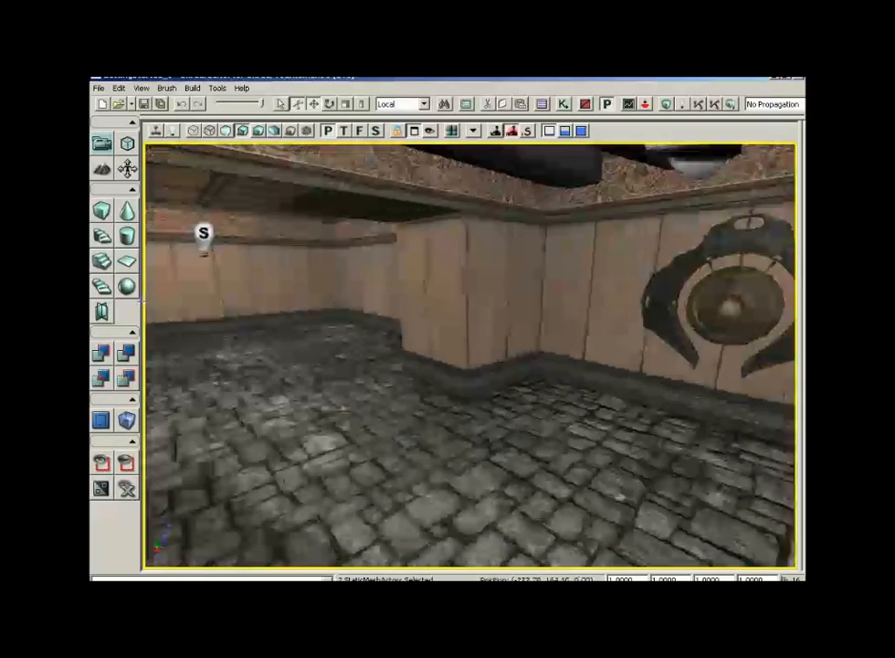
right_drag(427, 244, 498, 316)
drag(498, 316, 519, 274)
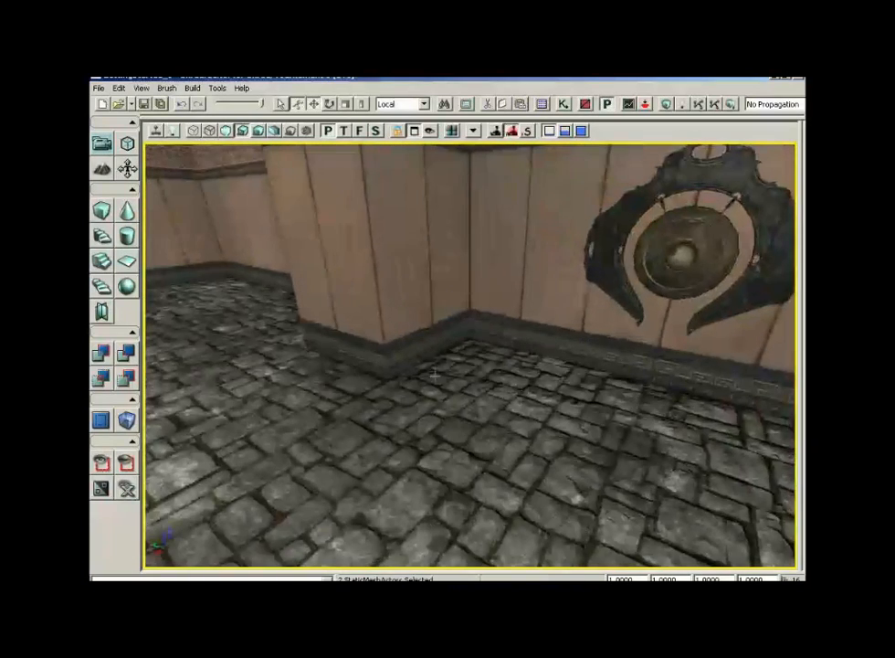
right_drag(435, 373, 292, 380)
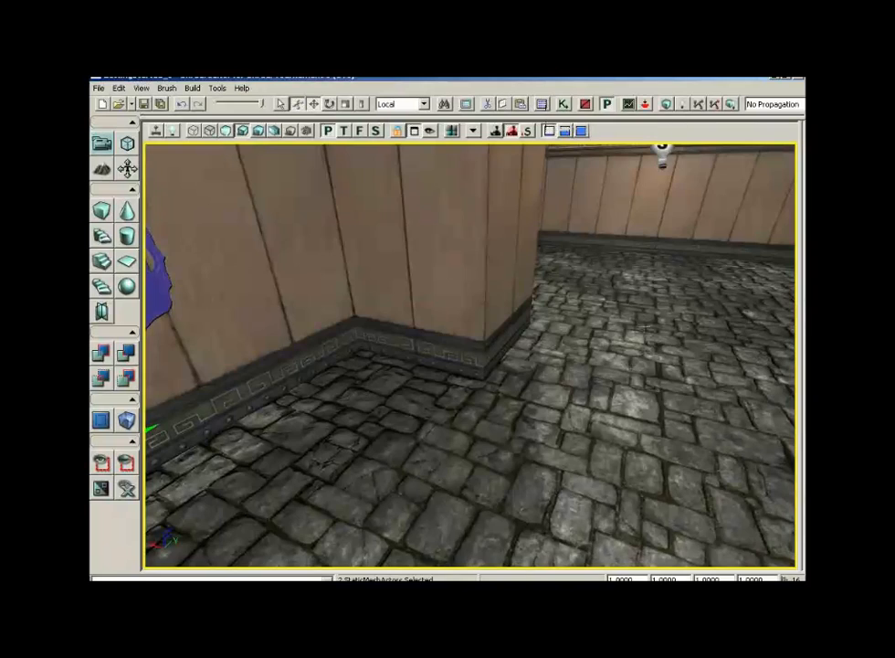
right_drag(516, 307, 543, 312)
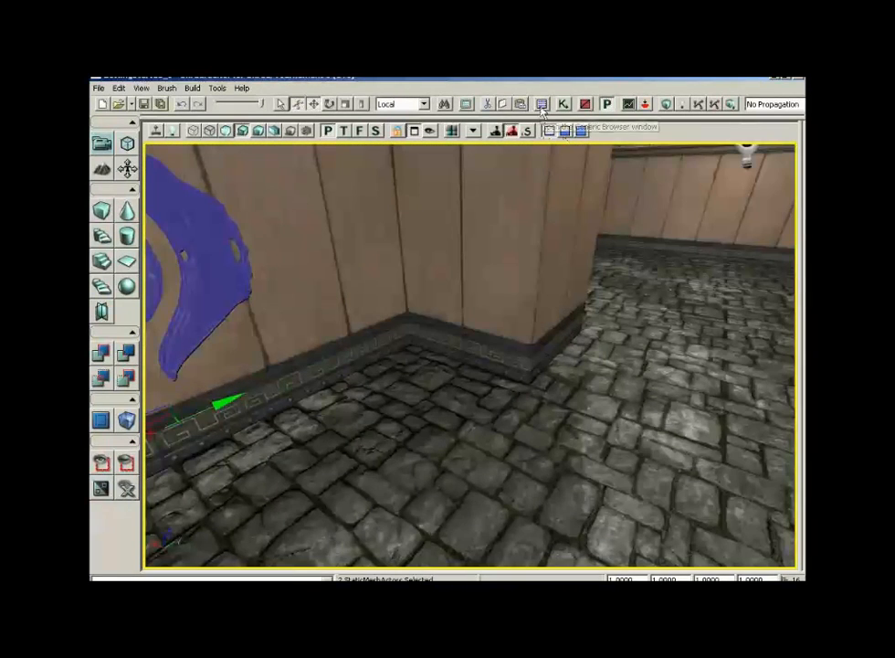
click(542, 104)
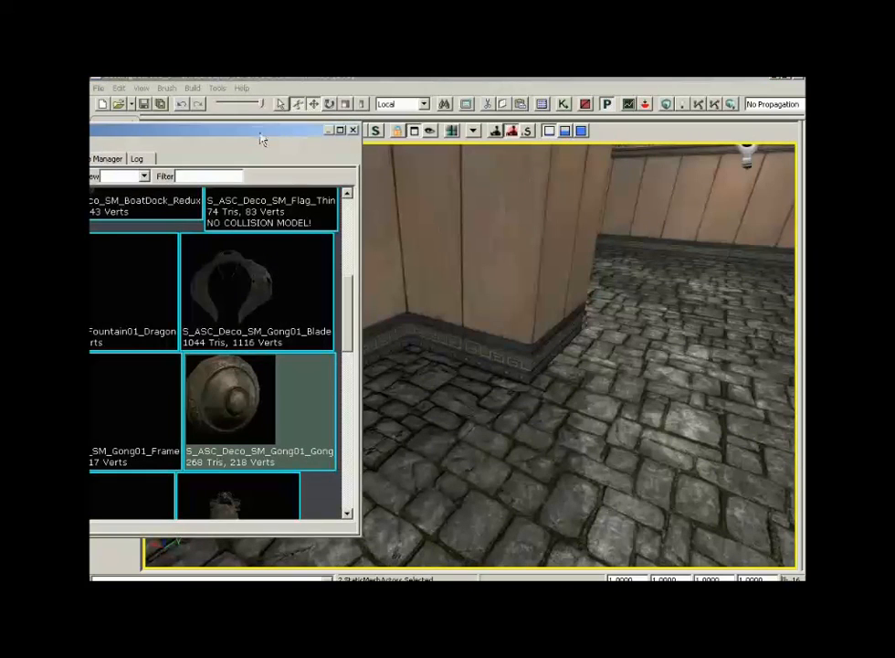
drag(261, 132, 738, 148)
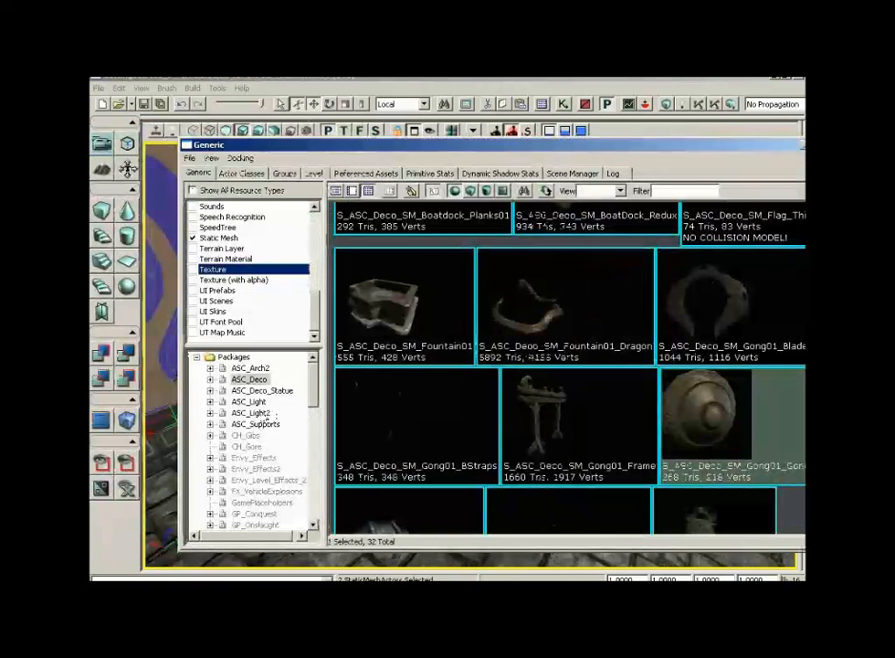
click(249, 401)
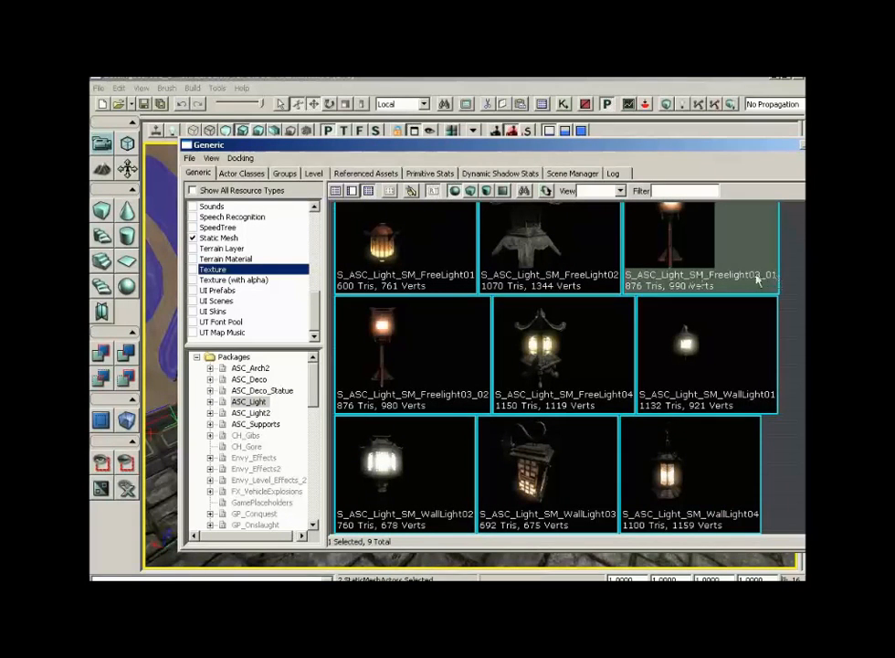
drag(761, 147, 717, 149)
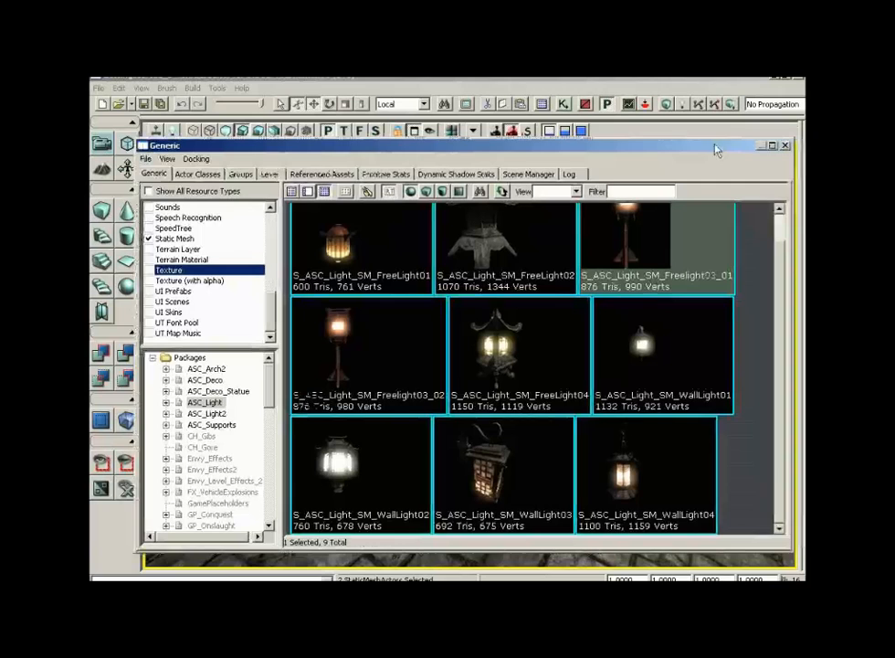
click(786, 146)
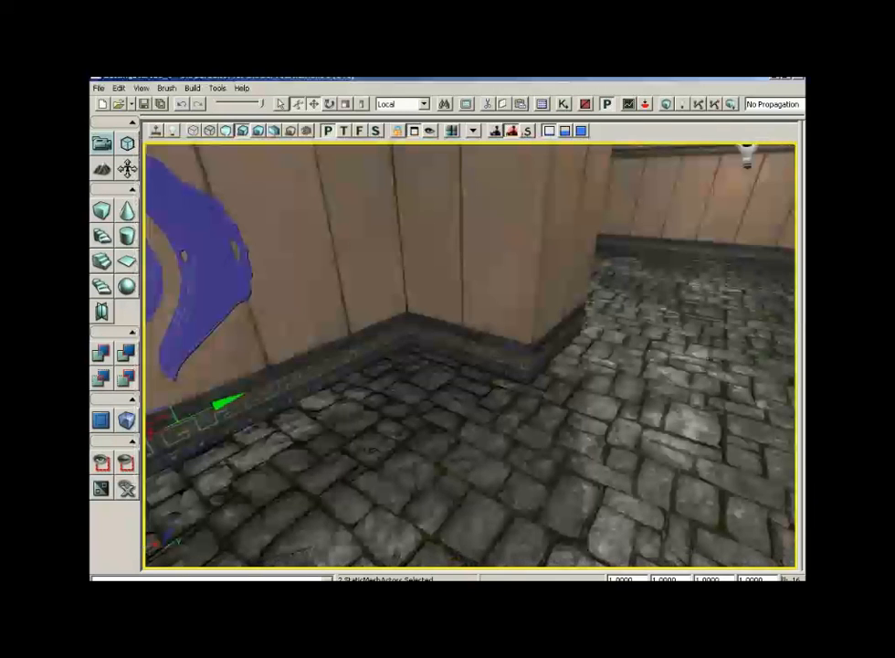
- Add the Freelight03_01 lamp static mesh at the wall's inner corner
right_click(408, 354)
mouse_move(479, 563)
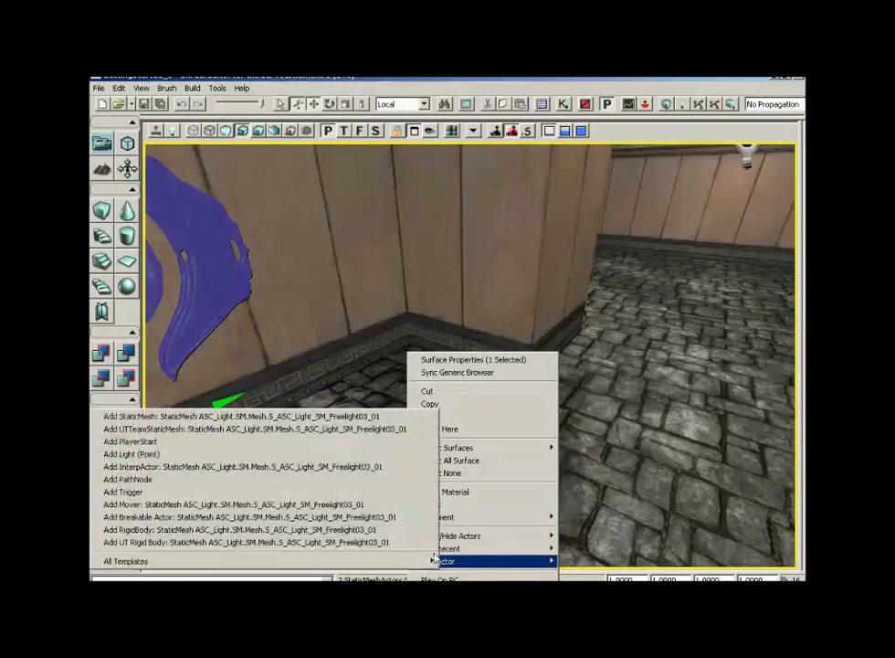
click(361, 425)
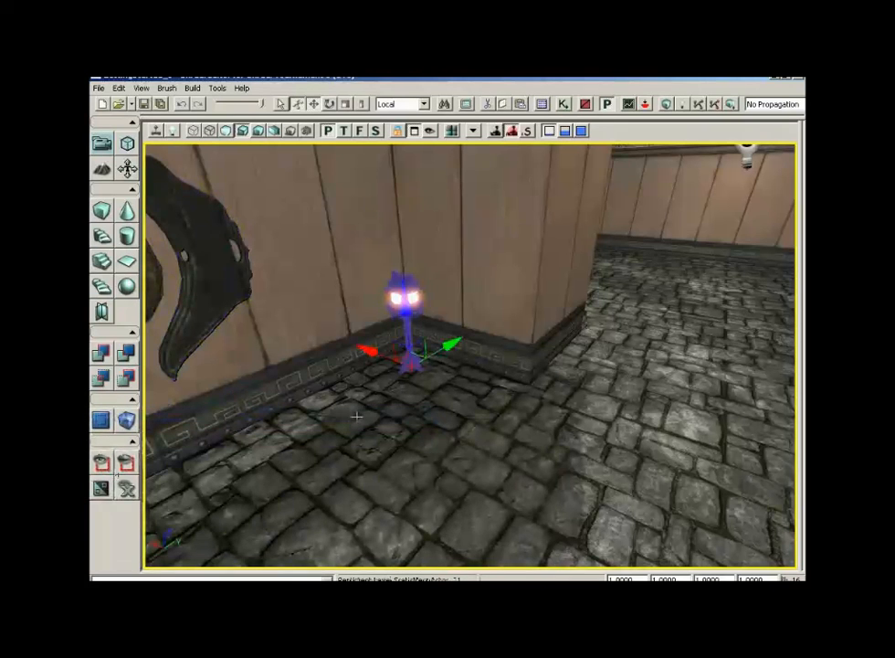
- Switch to the top wireframe view and move the lamp along its X axis away from the wall corner
click(344, 130)
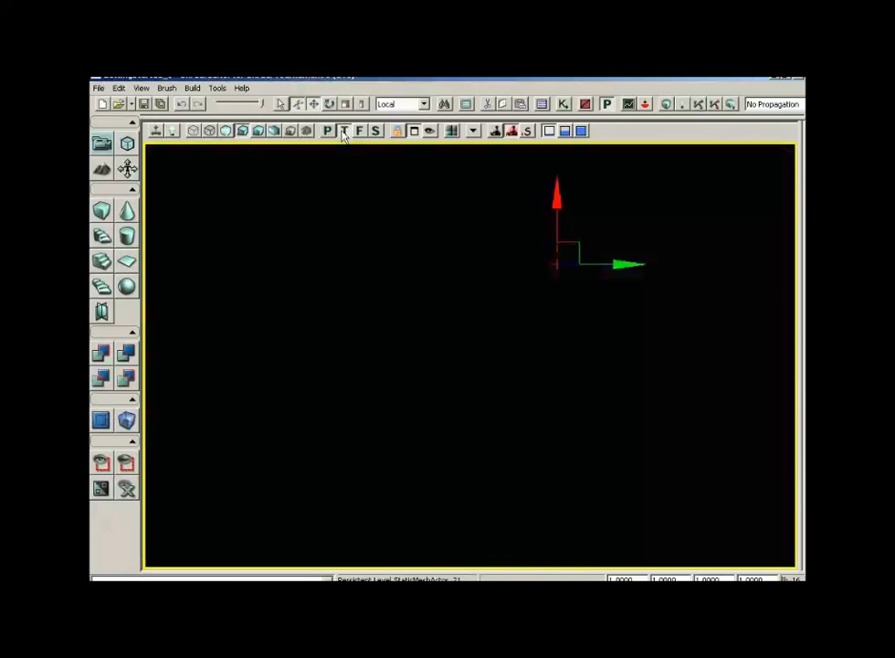
click(194, 132)
scroll(584, 320, up, 4)
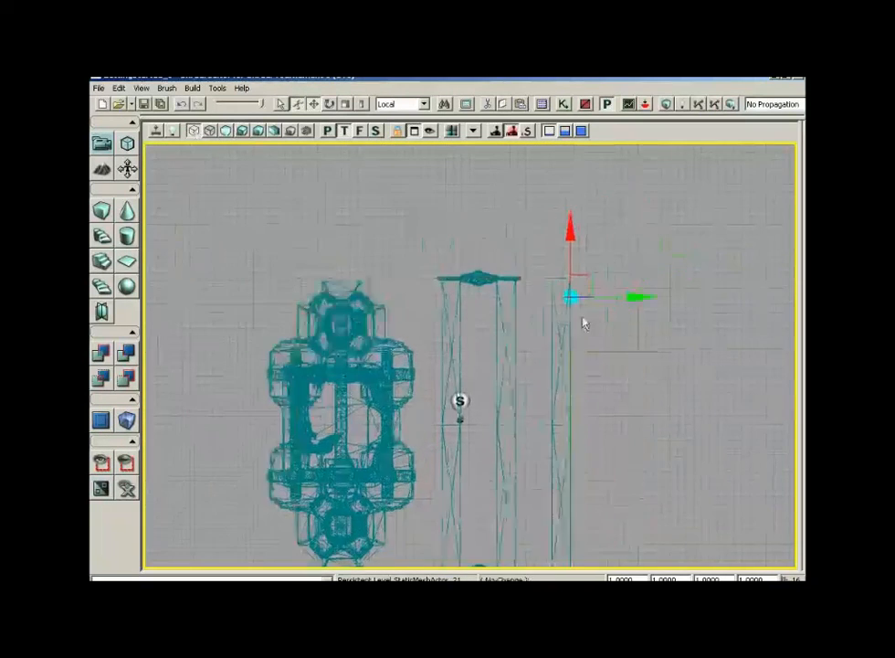
drag(675, 347, 632, 357)
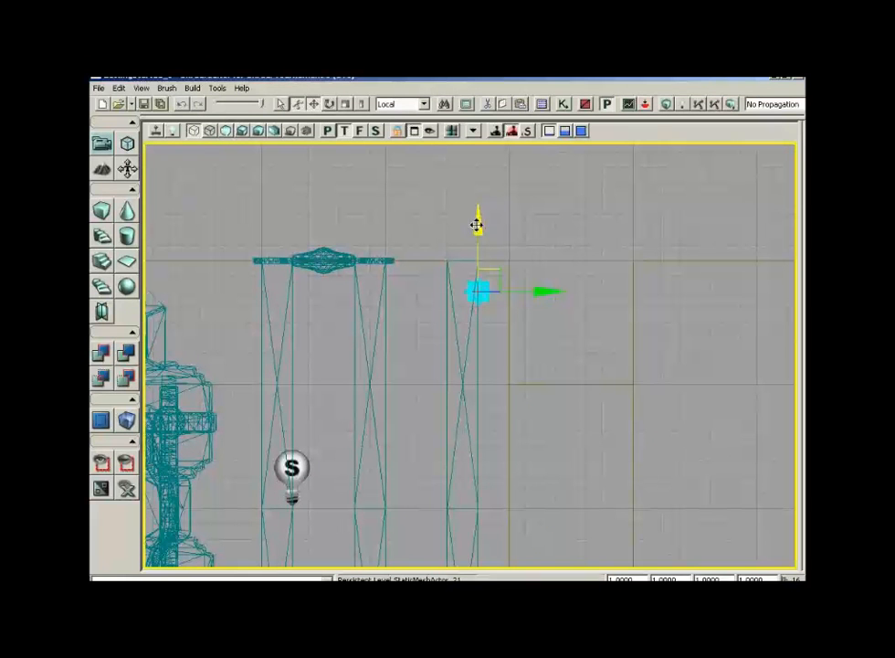
drag(477, 229, 476, 236)
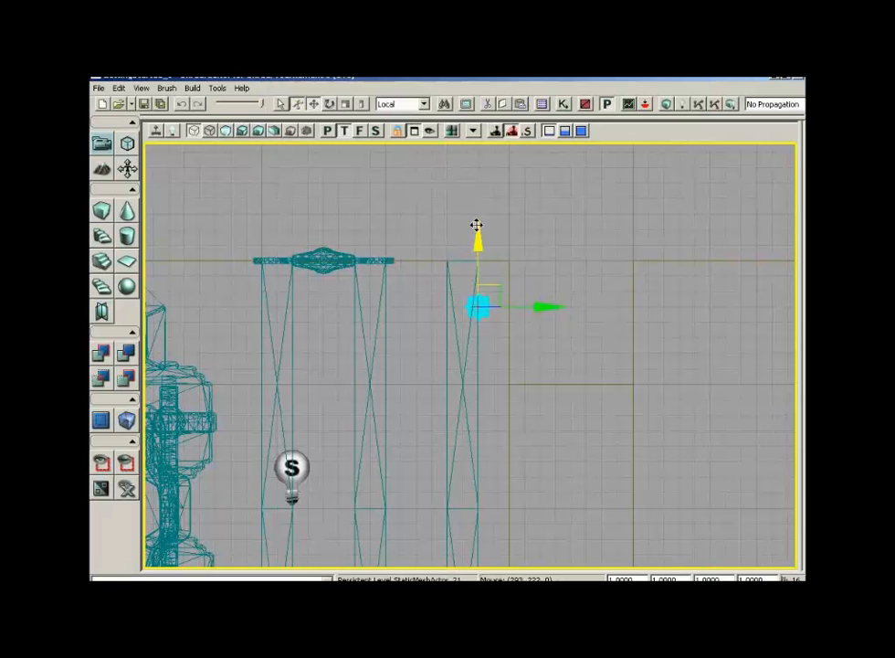
drag(477, 238, 476, 284)
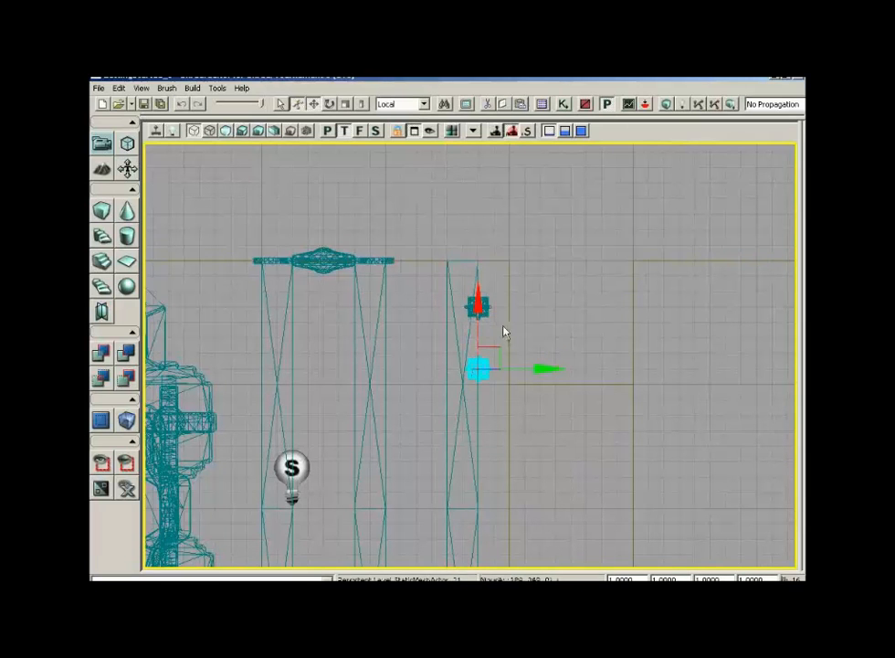
- Select both floor lamps and move them together along the X axis to the far end of the wall
ctrl+click(477, 307)
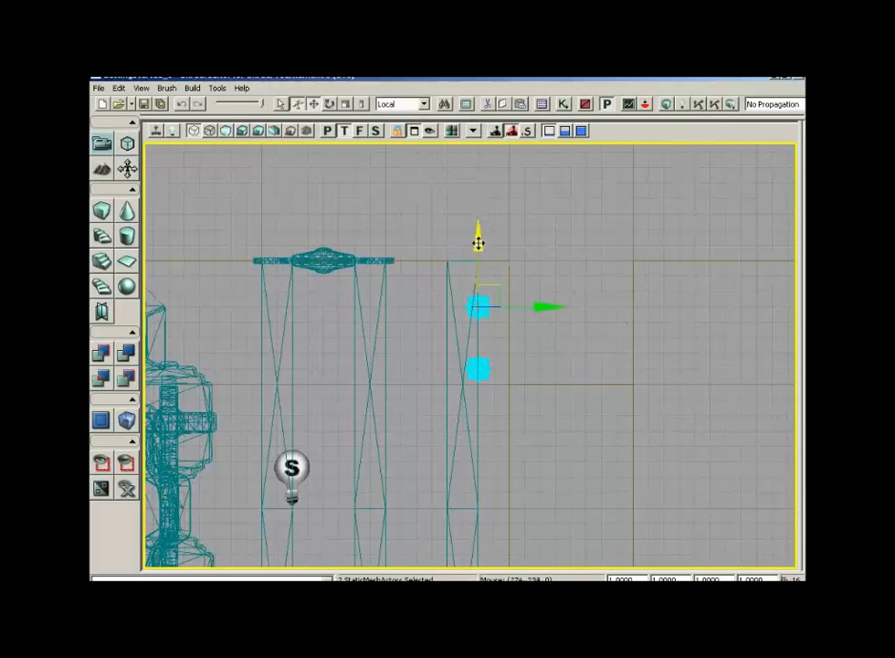
shift+drag(479, 238, 473, 494)
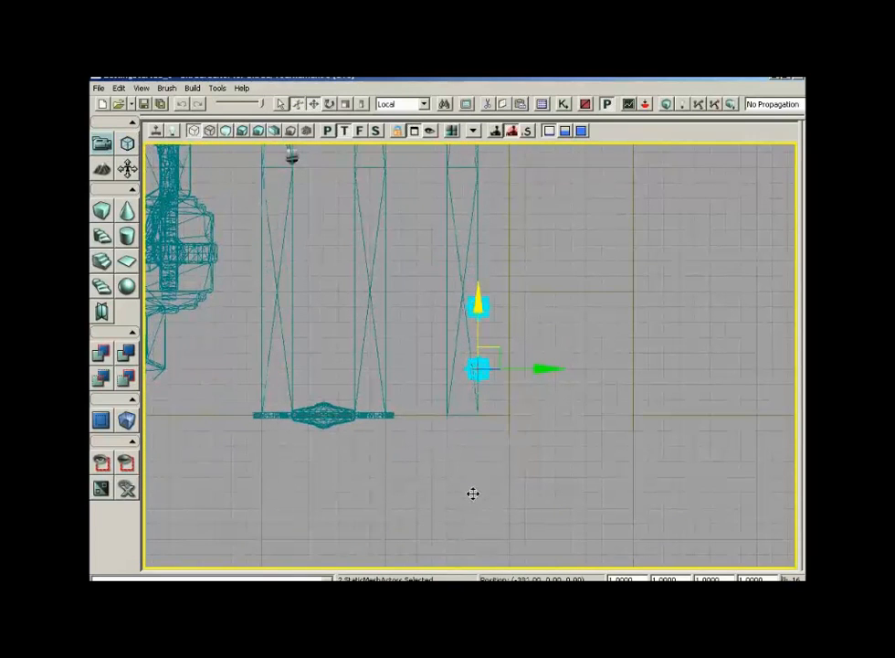
scroll(566, 172, down, 3)
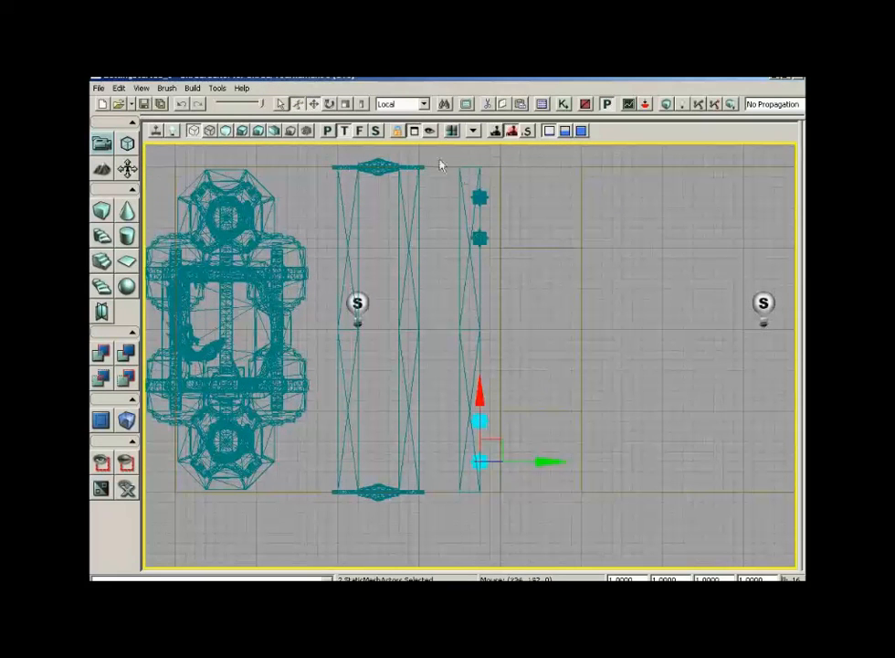
- Switch to the lit perspective view and navigate the camera to inspect the gong wall and lamps
click(327, 131)
drag(610, 289, 566, 364)
right_drag(566, 363, 615, 274)
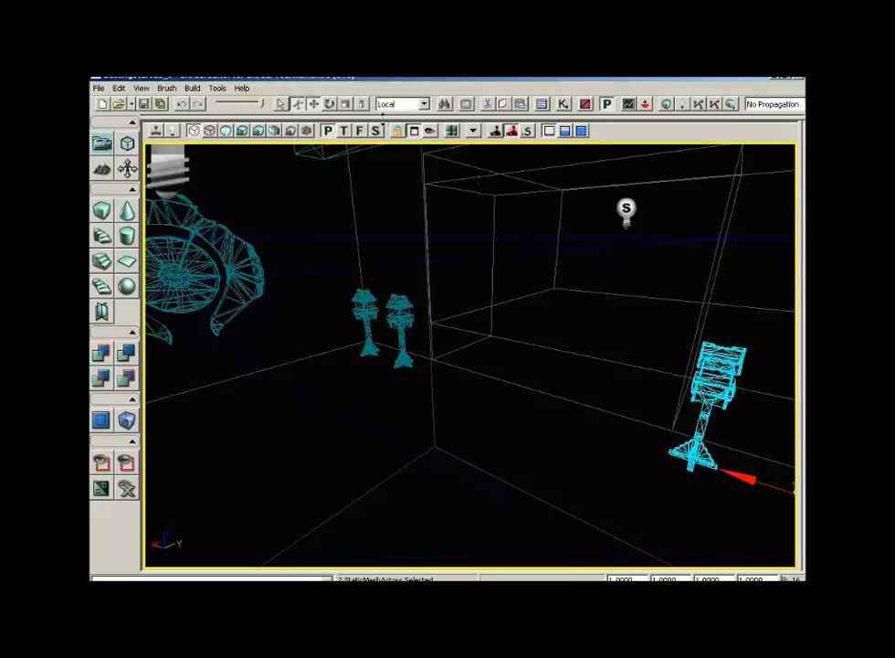
click(242, 131)
right_drag(465, 242, 371, 227)
drag(464, 242, 508, 243)
drag(565, 259, 507, 166)
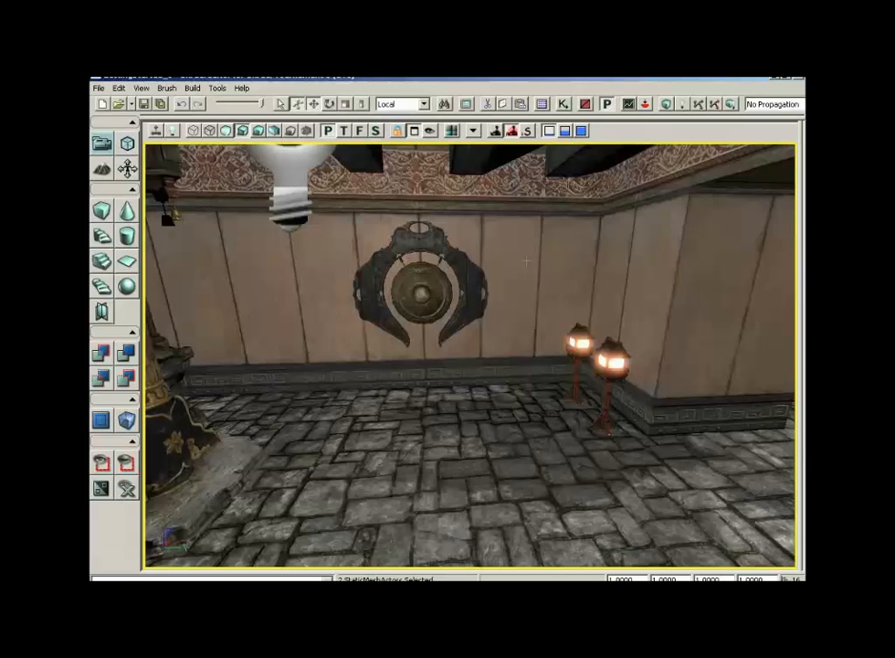
right_drag(521, 336, 485, 280)
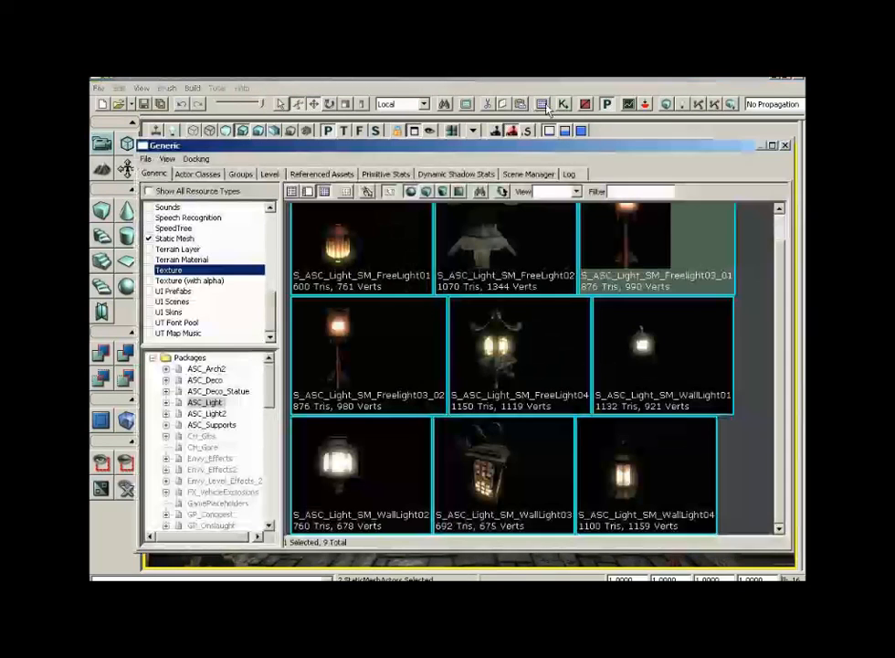
- Select the S_ASC_Light_SM_FreeLight01 static mesh in the ASC_Light package of the Generic Browser
click(542, 104)
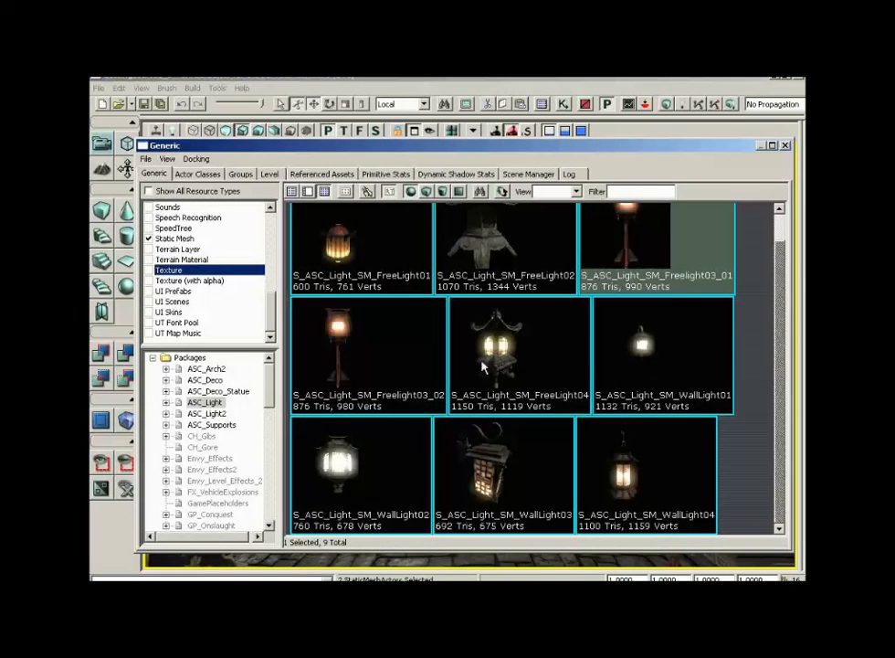
click(666, 360)
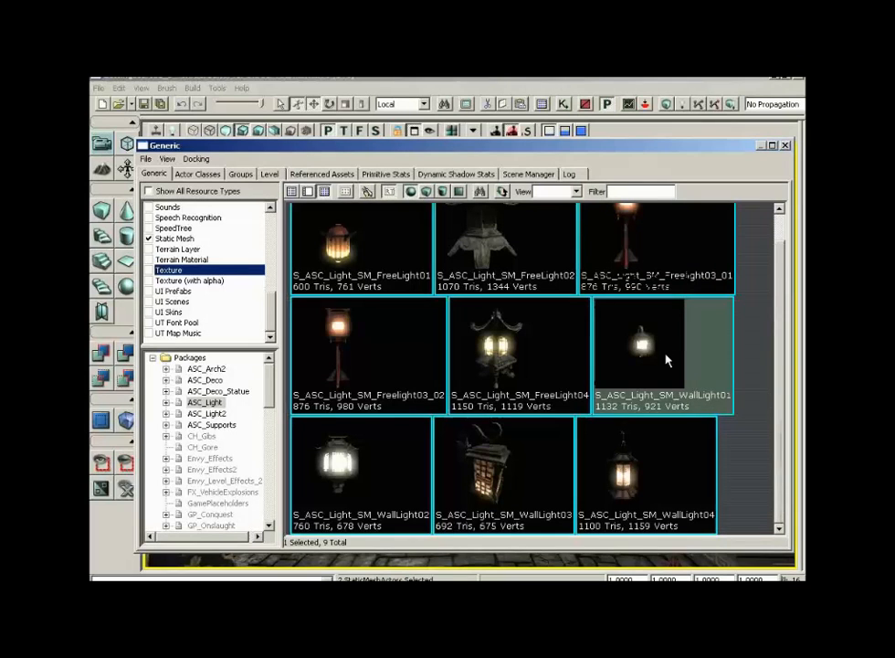
click(339, 246)
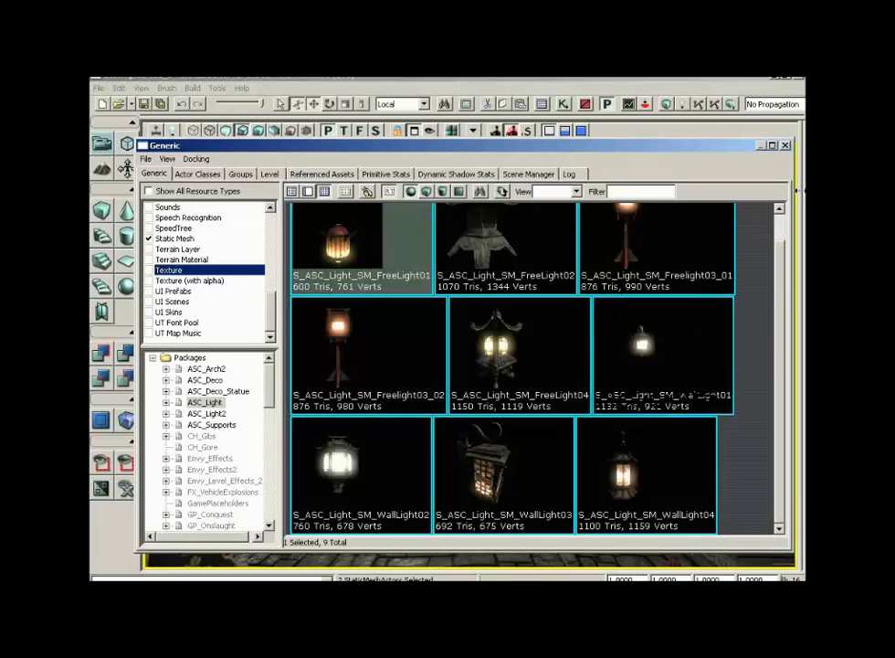
click(786, 147)
- Add the FreeLight01 lantern static mesh on the wall surface just above the gong
drag(585, 388, 590, 361)
click(585, 389)
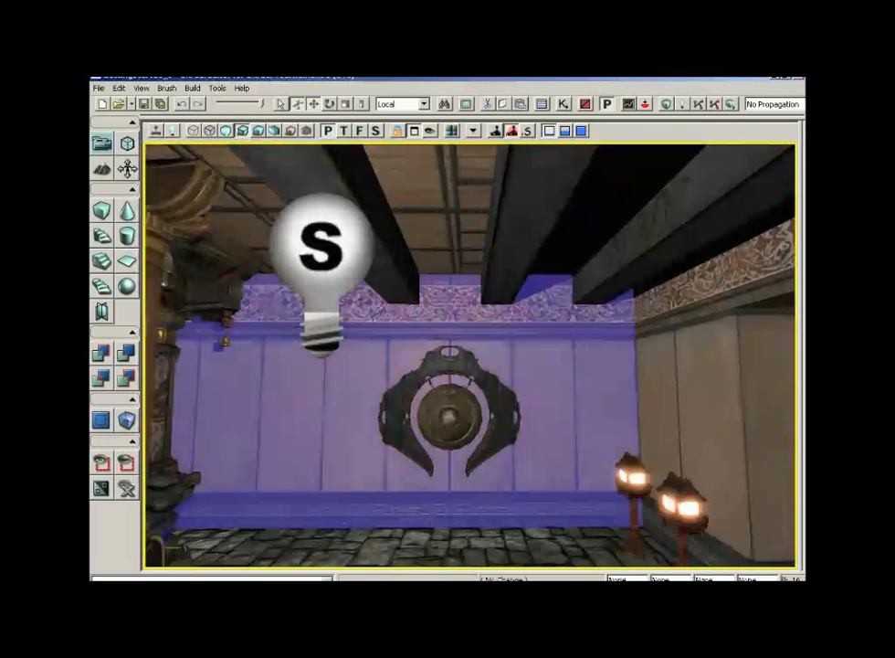
right_drag(510, 362, 510, 315)
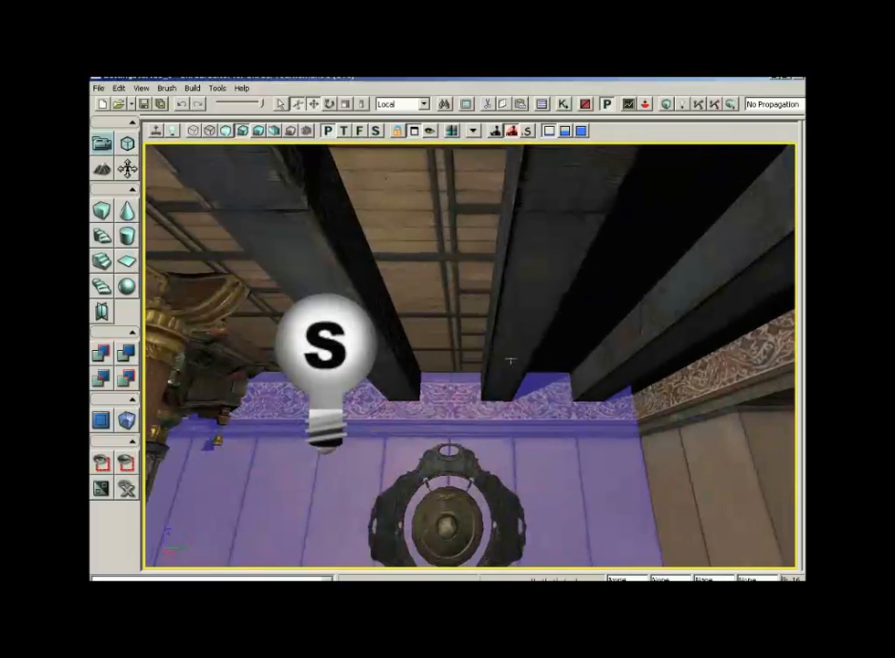
right_click(447, 364)
mouse_move(494, 556)
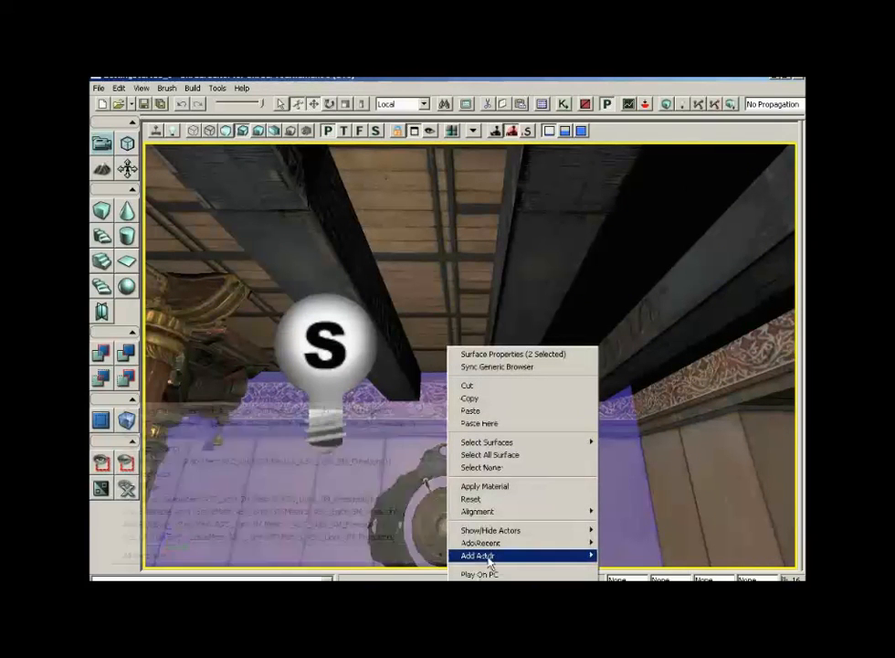
click(365, 413)
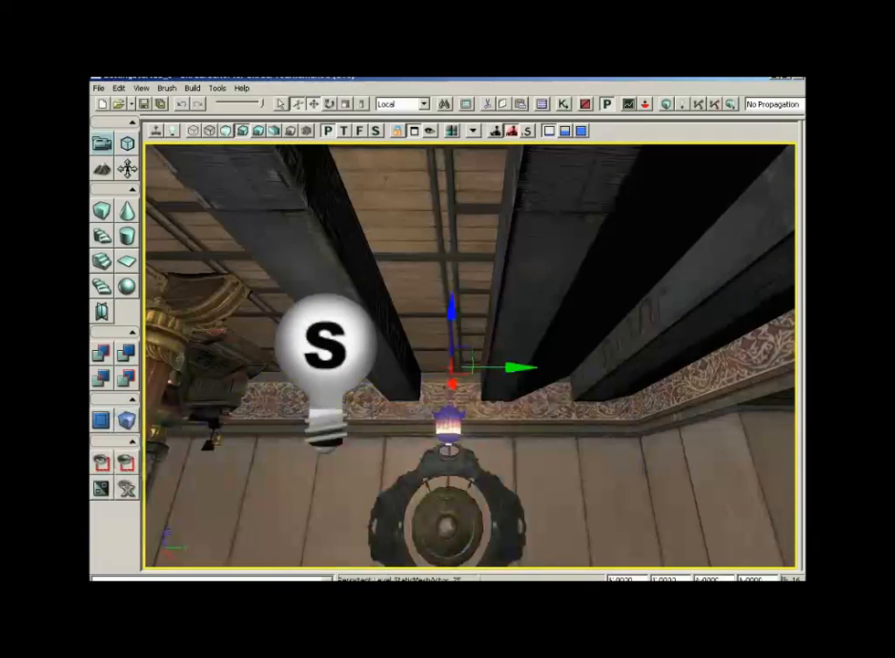
drag(366, 413, 422, 331)
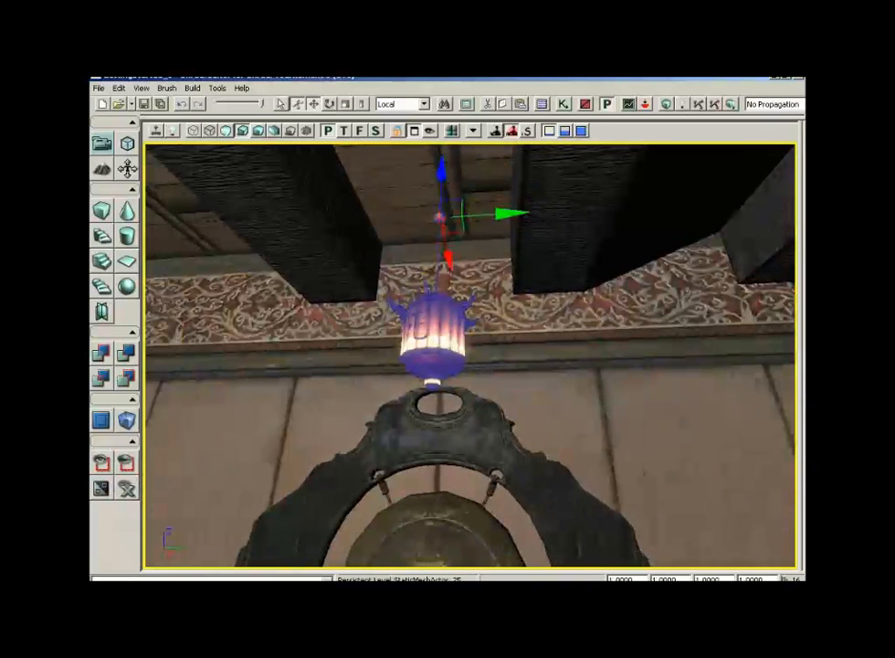
- In the top wireframe view, duplicate the lantern twice along the Y axis, one copy on each side
click(345, 132)
click(194, 131)
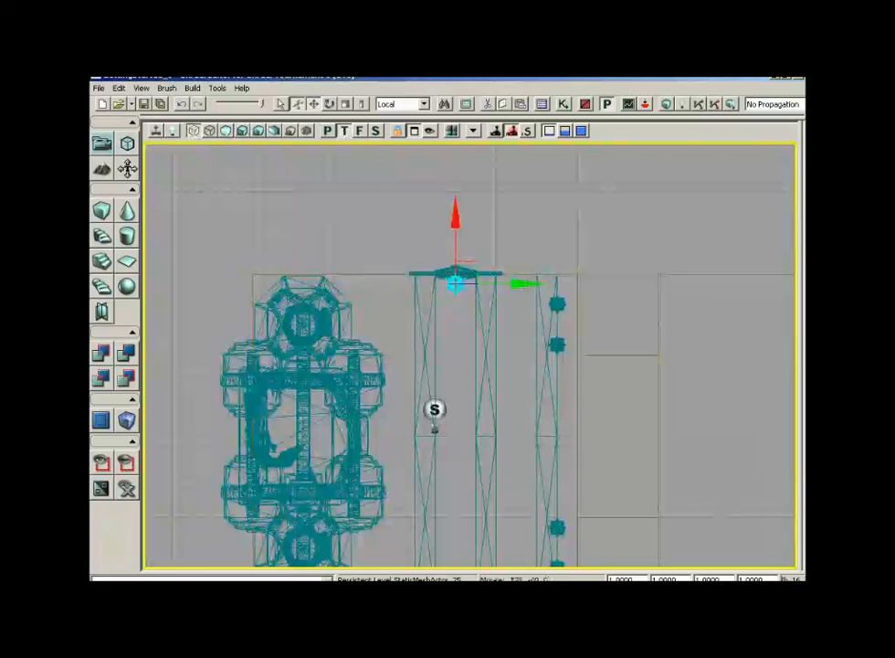
scroll(451, 361, up, 3)
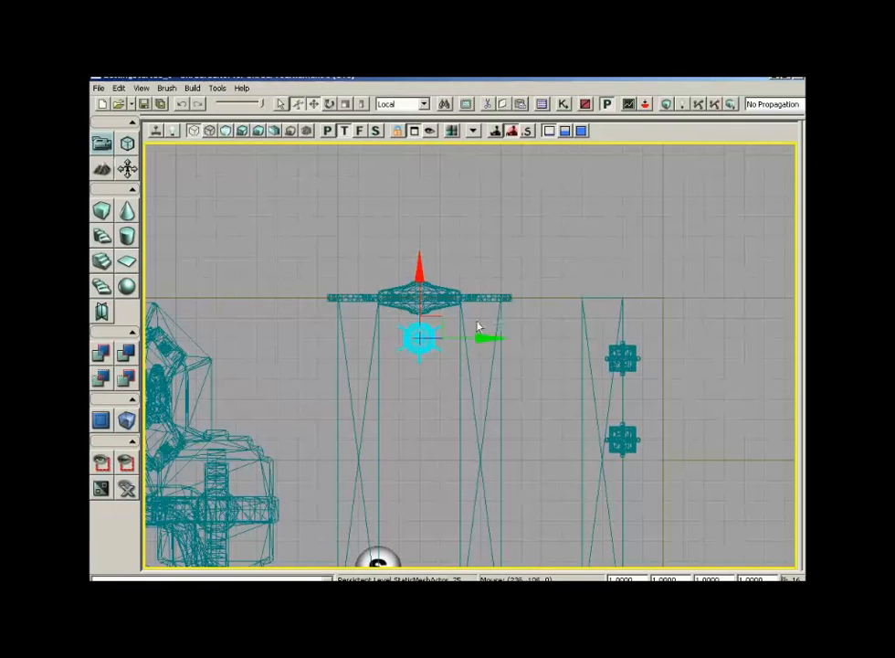
drag(480, 339, 552, 338)
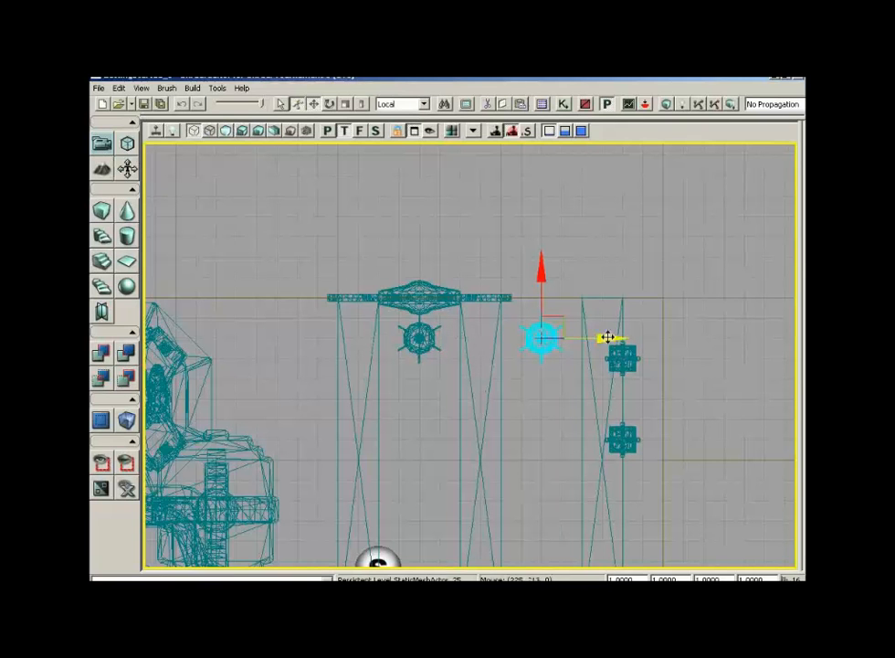
alt+drag(613, 338, 446, 333)
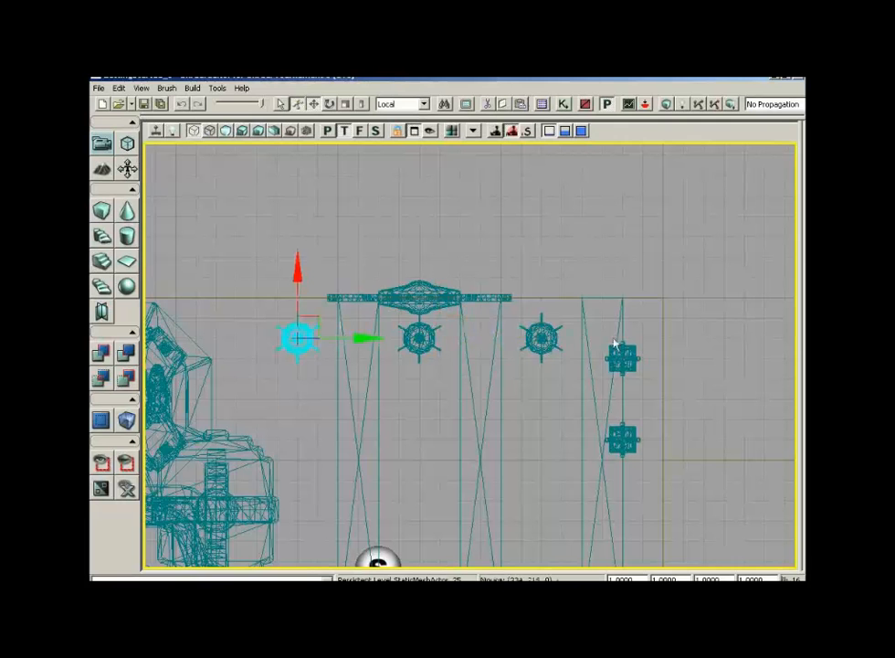
- Select all three lanterns and move them together along the X axis toward the wall
ctrl+click(420, 338)
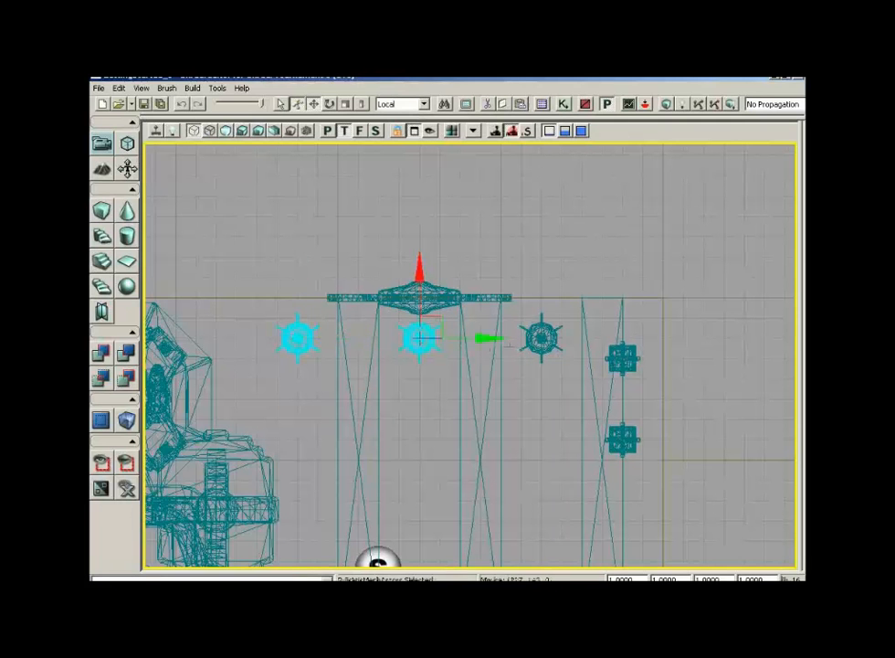
ctrl+click(542, 338)
drag(574, 286, 616, 246)
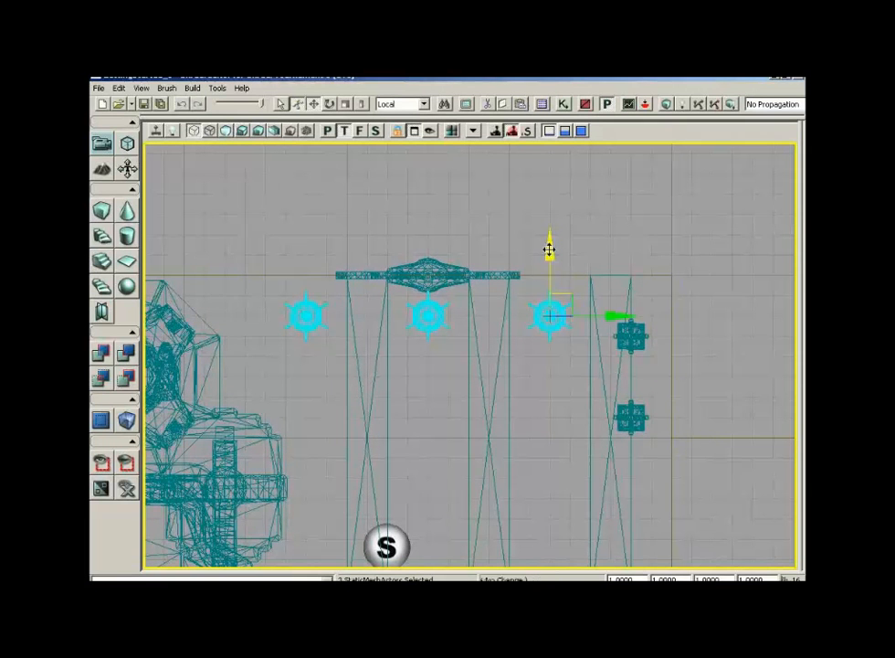
alt+shift+drag(549, 250, 524, 558)
drag(567, 211, 525, 444)
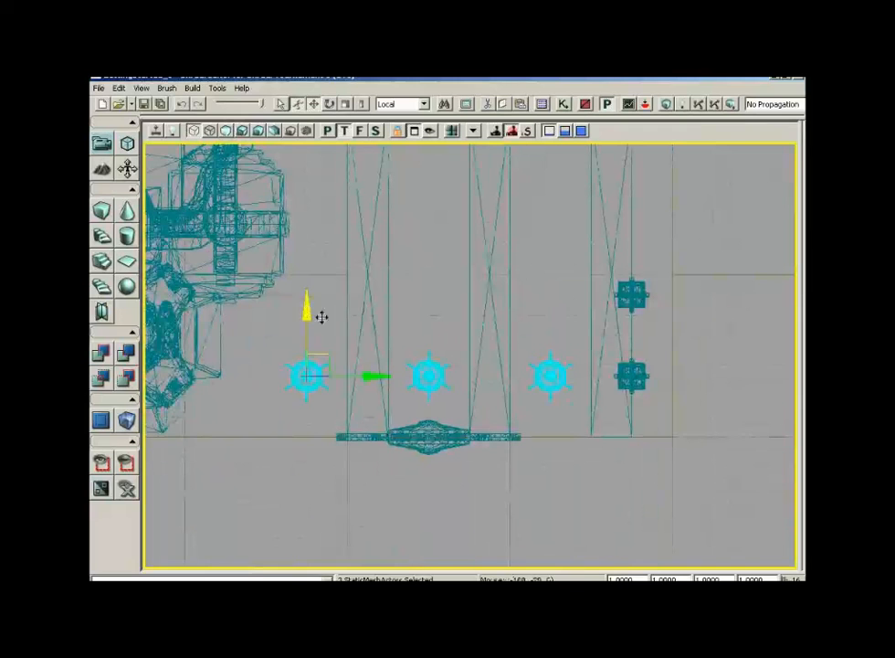
drag(308, 308, 306, 329)
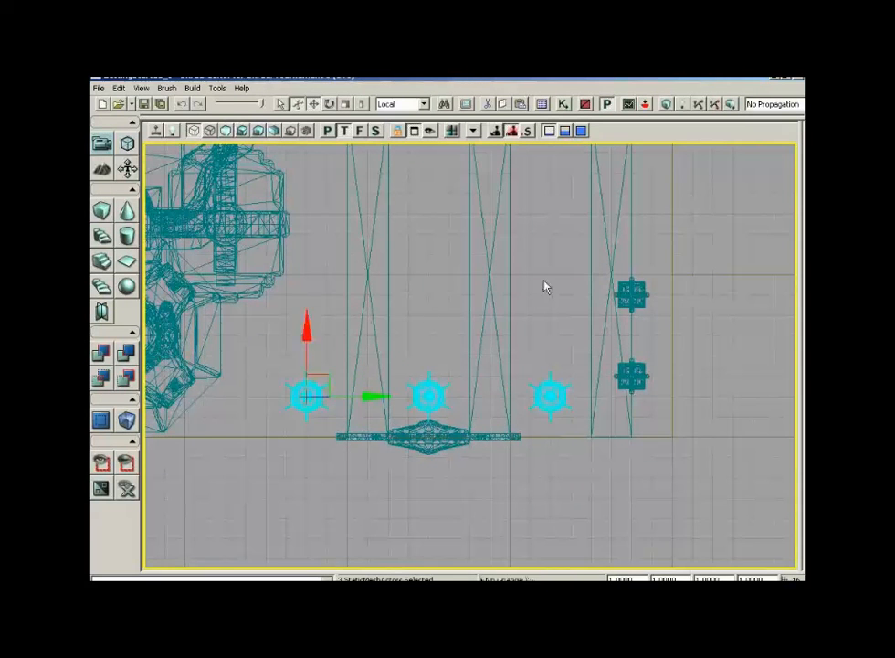
drag(545, 287, 543, 177)
- Switch to the lit perspective view and orbit around the room to review the placed lanterns
click(327, 131)
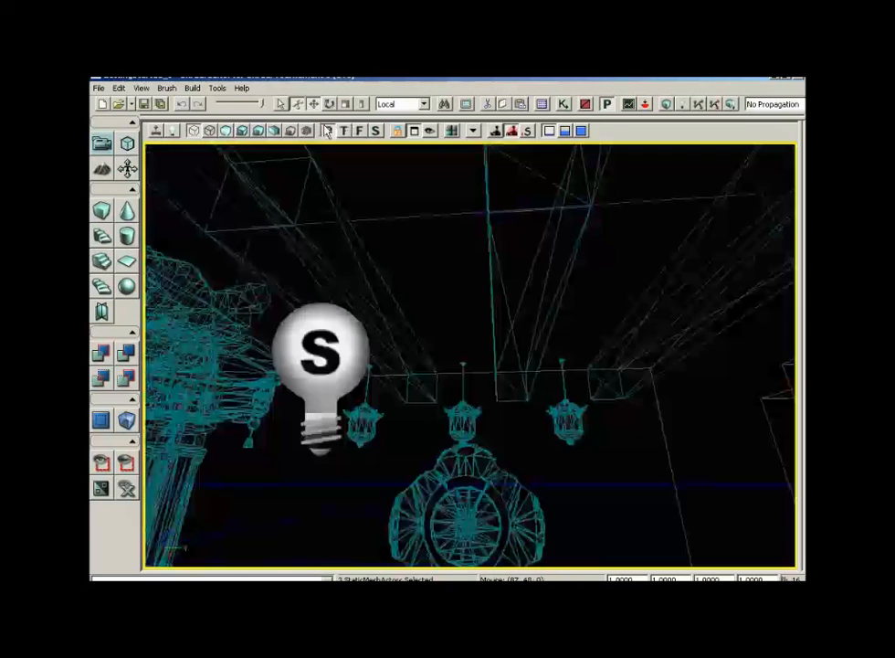
click(243, 132)
right_drag(535, 329, 537, 374)
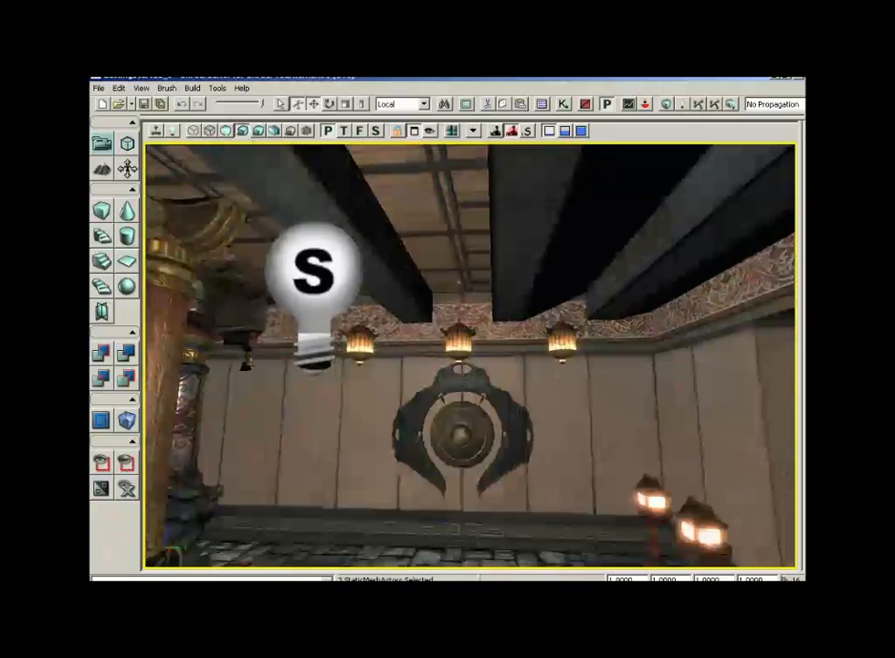
drag(537, 375, 411, 365)
right_drag(411, 366, 352, 333)
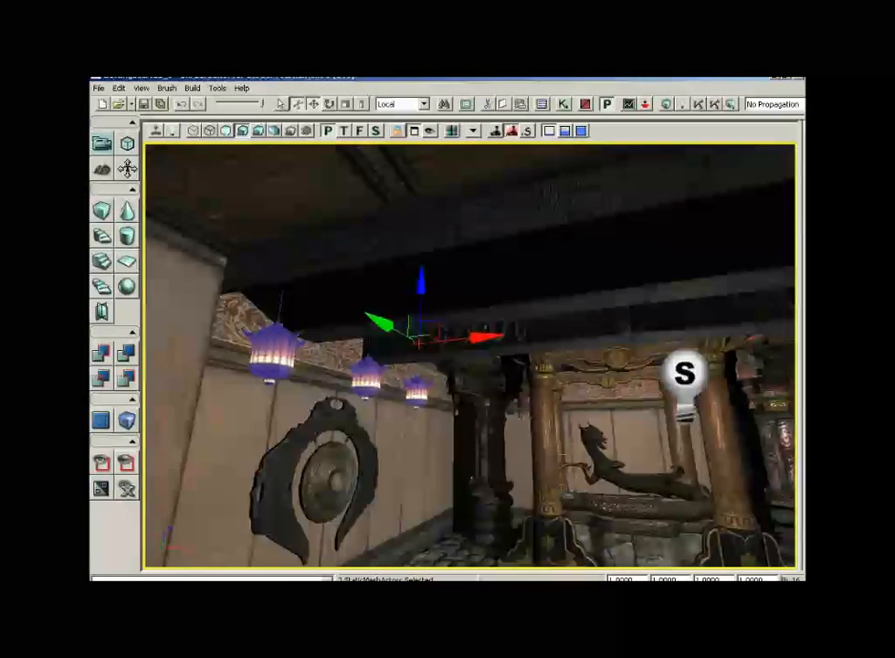
drag(585, 432, 699, 397)
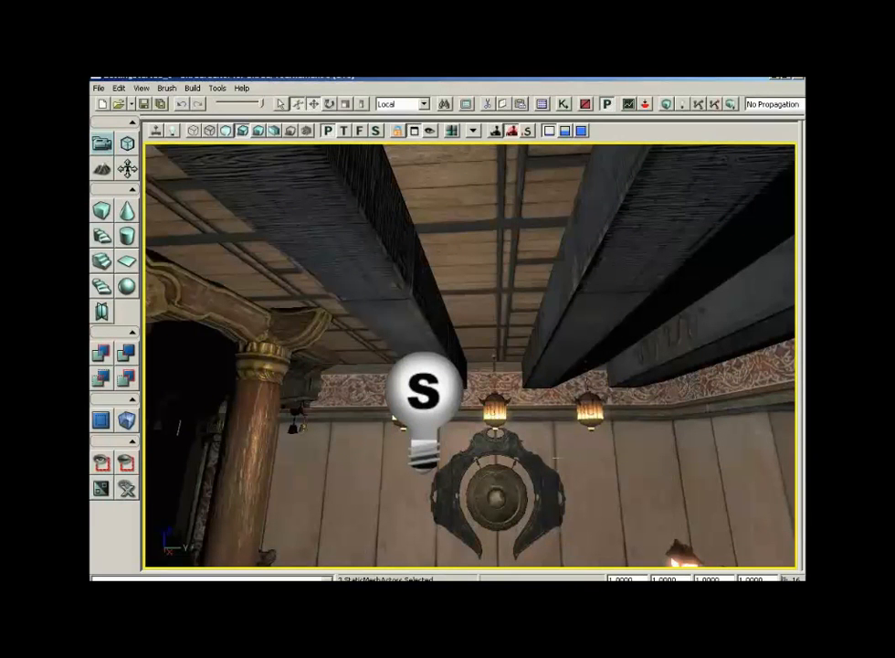
drag(557, 458, 470, 451)
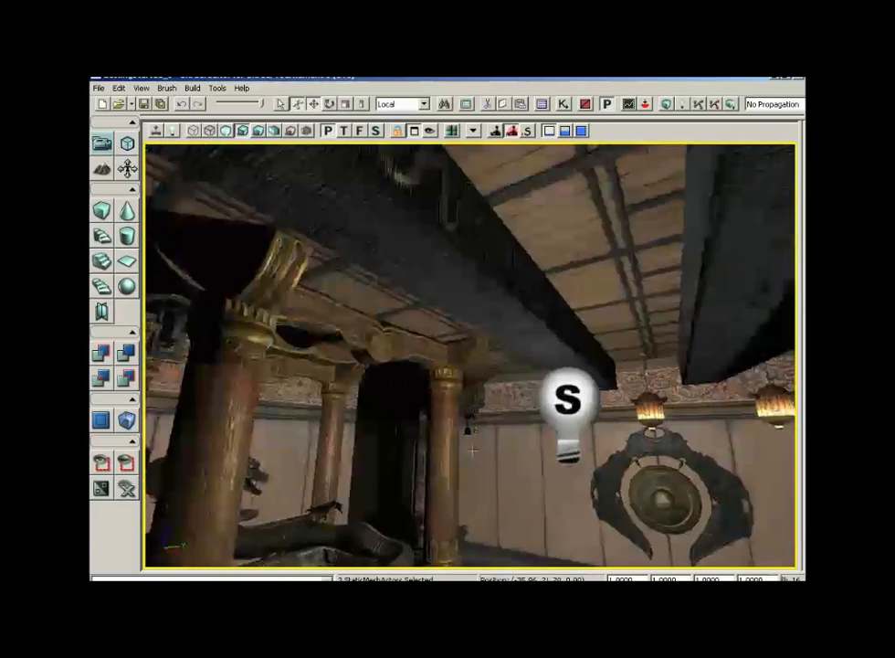
right_drag(470, 452, 470, 474)
drag(470, 474, 506, 492)
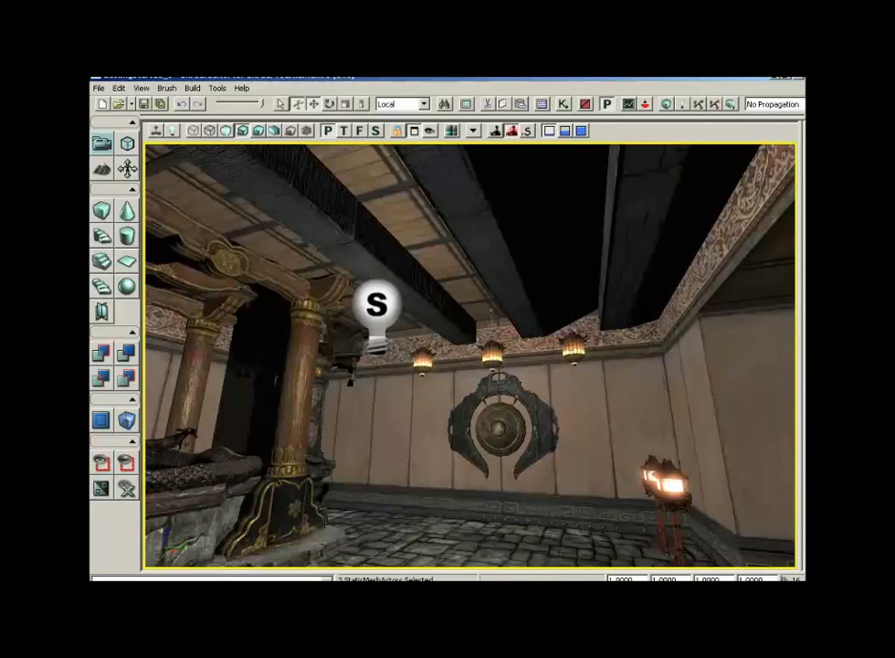
right_drag(395, 435, 340, 434)
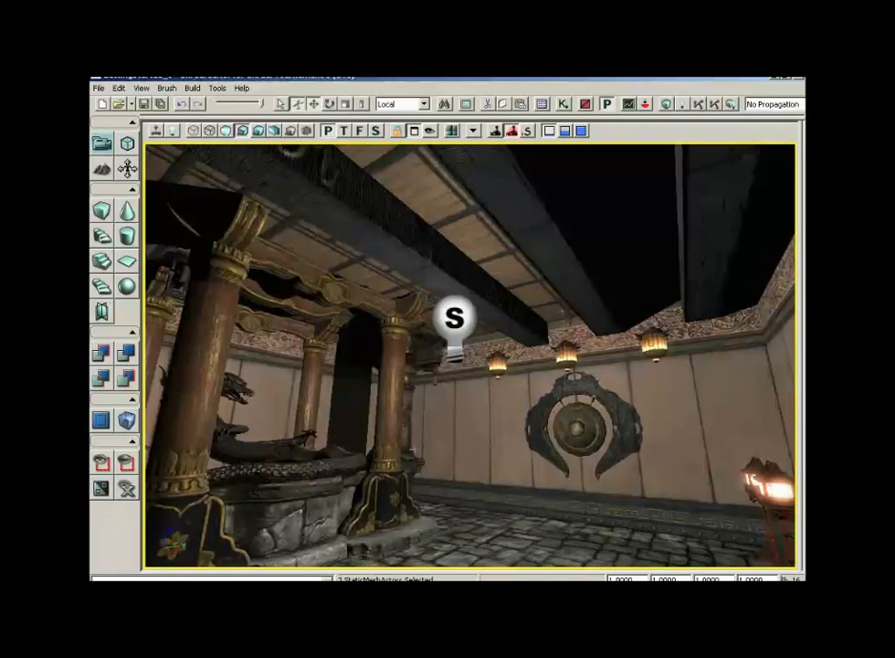
drag(340, 434, 549, 402)
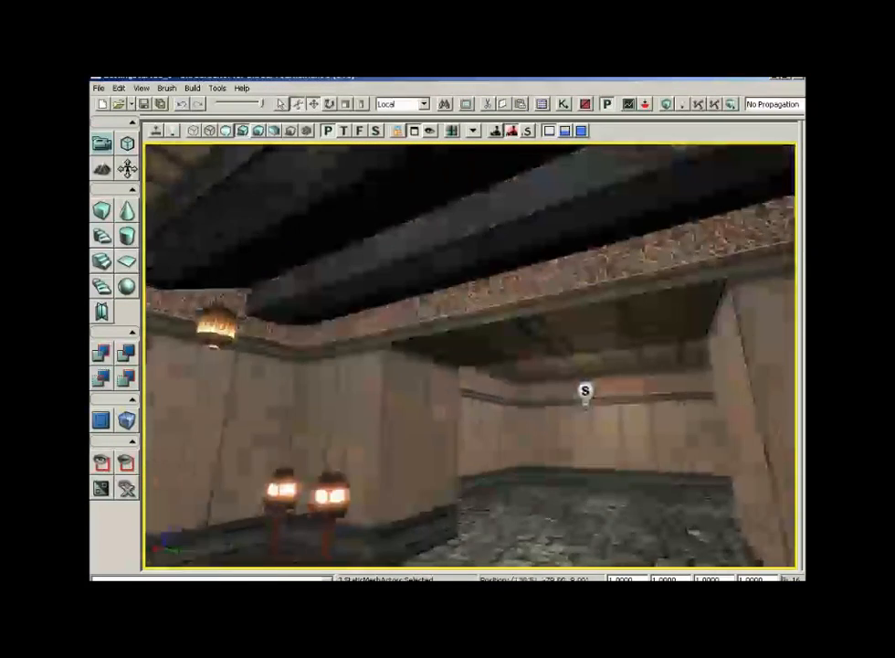
right_drag(340, 434, 393, 475)
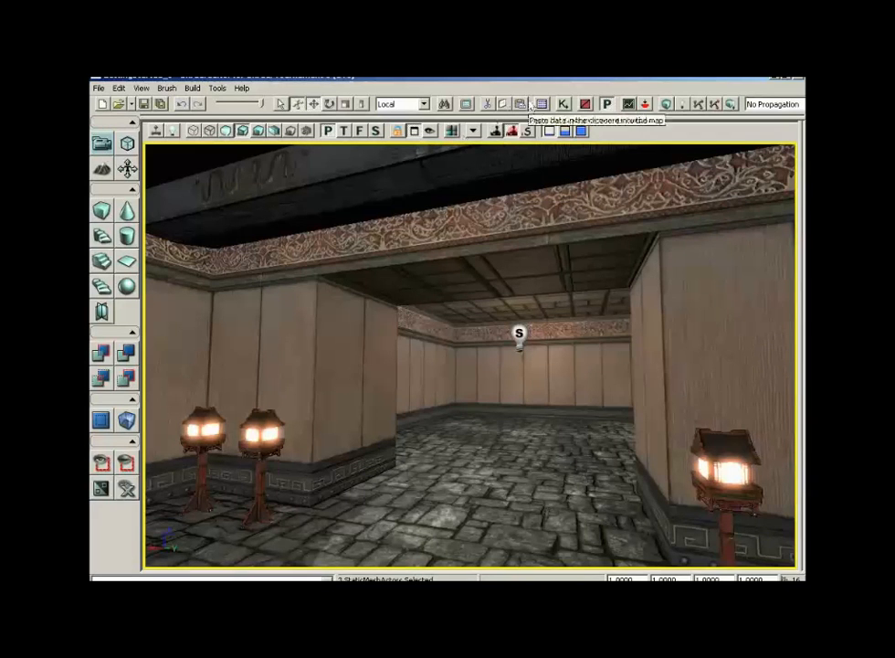
- Pick the S_ASC_Deco_SM_PrayerWheel_Wheel static mesh from the ASC_Deco package and add it on the floor
click(541, 105)
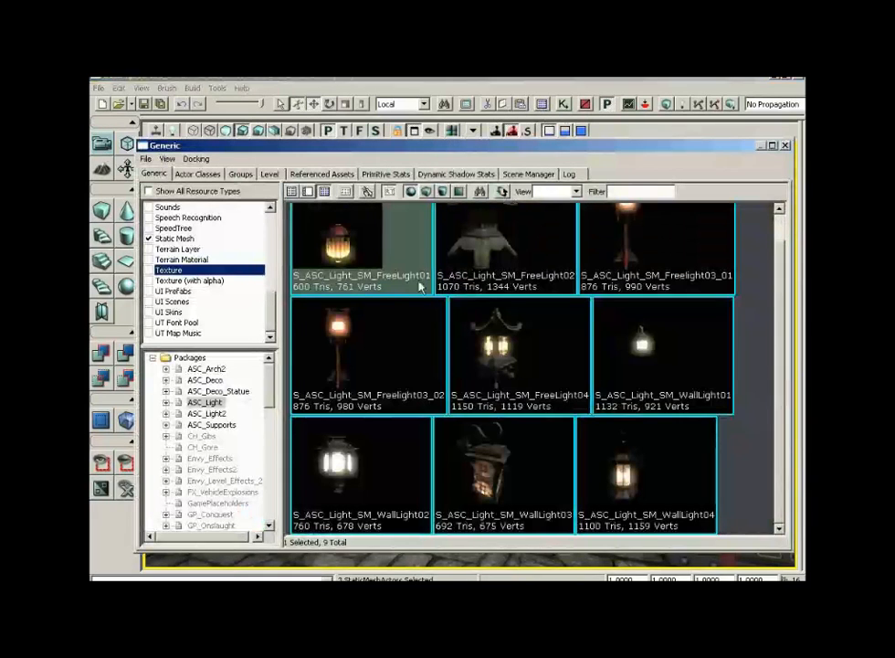
click(206, 381)
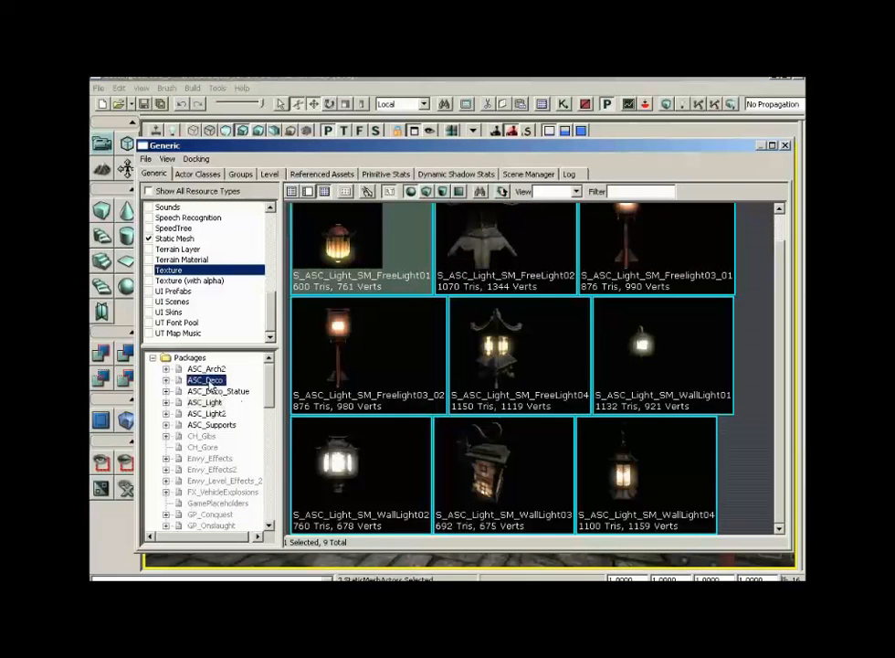
scroll(766, 331, down, 10)
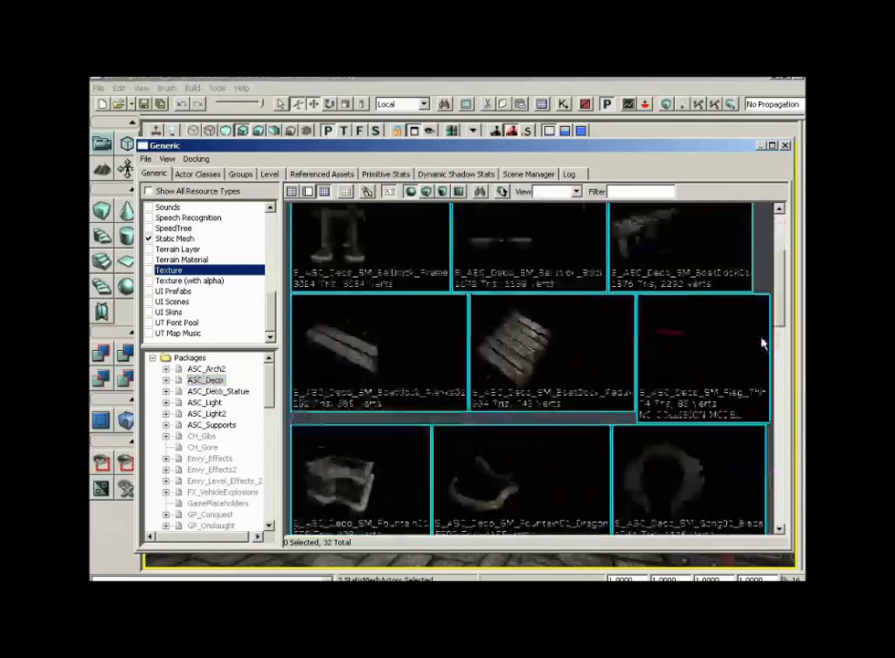
scroll(763, 423, down, 1)
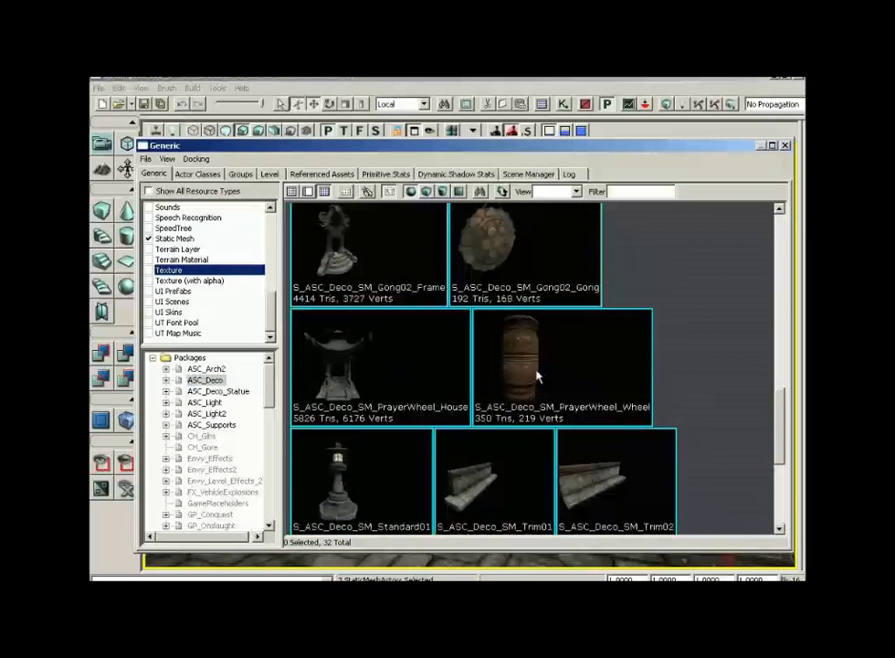
click(536, 370)
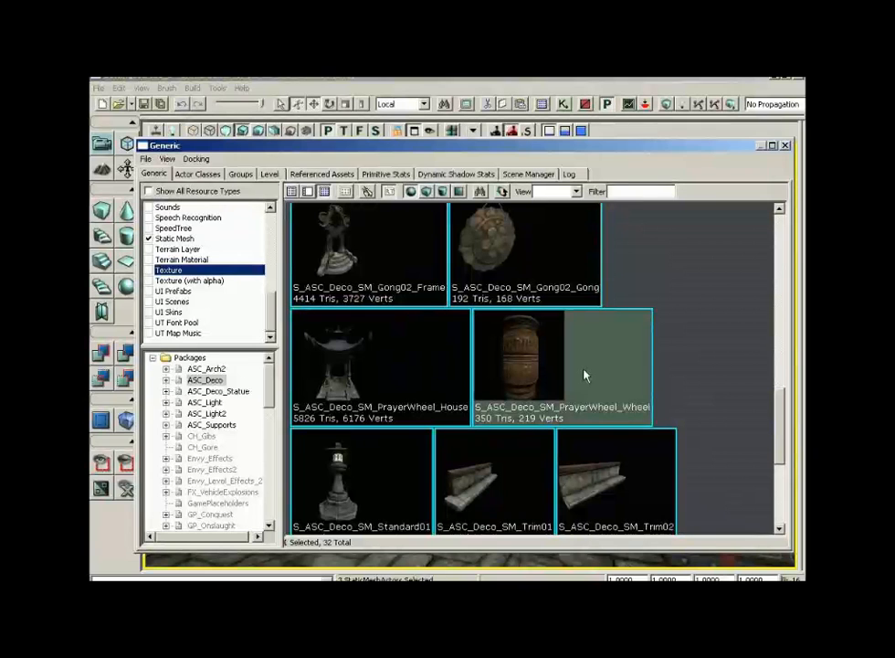
click(786, 146)
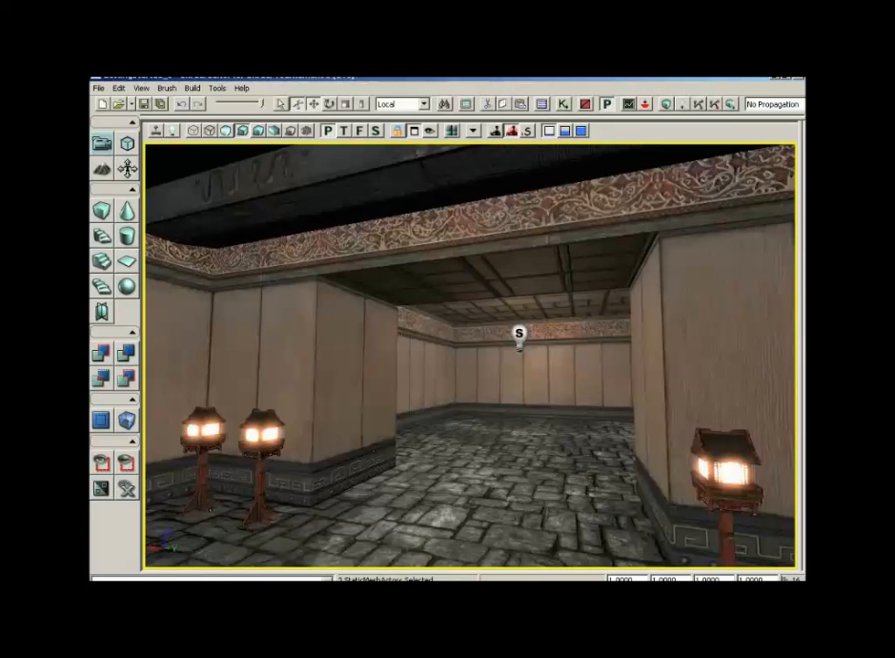
right_click(364, 498)
mouse_move(438, 437)
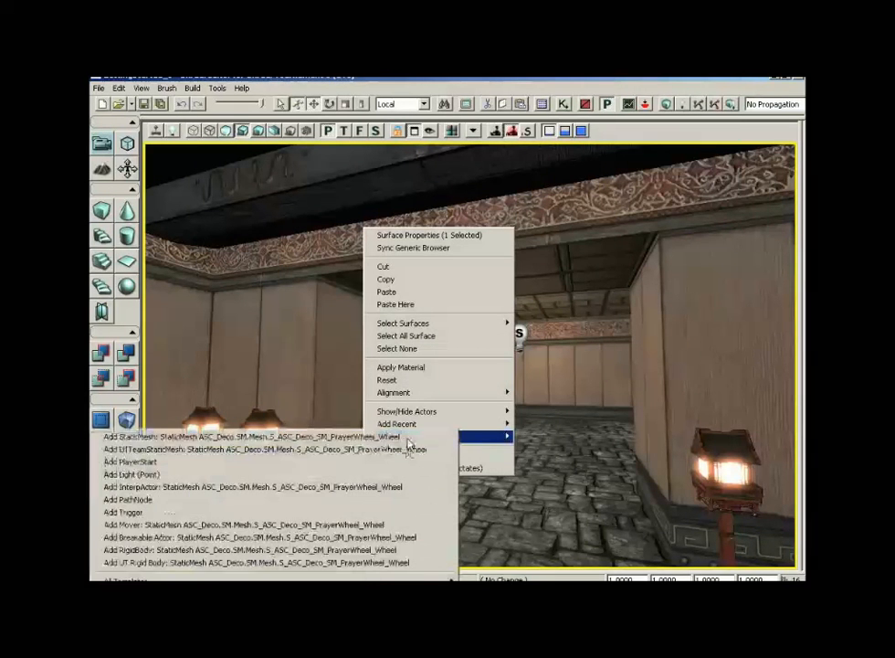
click(290, 438)
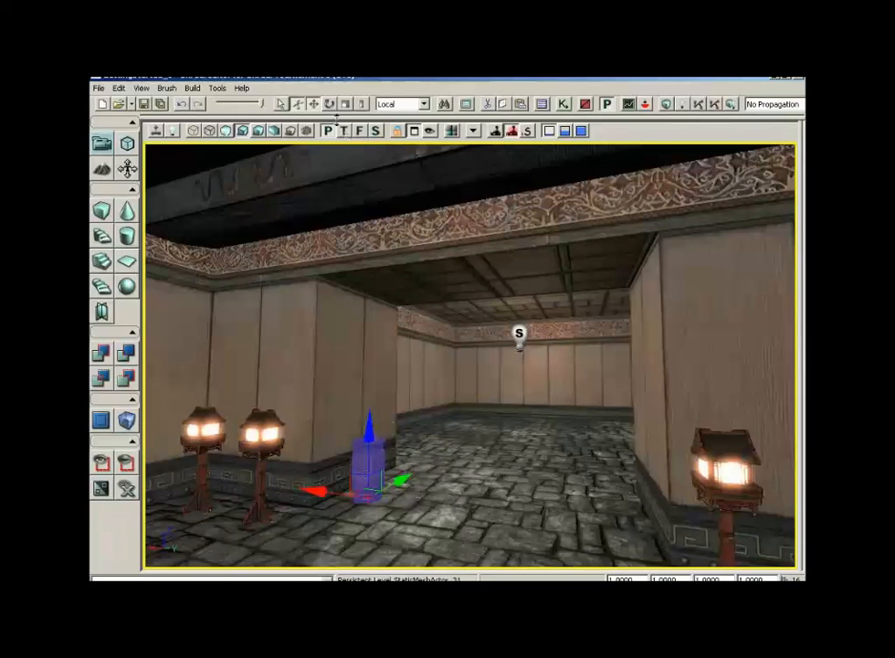
- In the top wireframe view, position the prayer wheel and duplicate it into a row of four along the Y axis
click(343, 131)
click(193, 131)
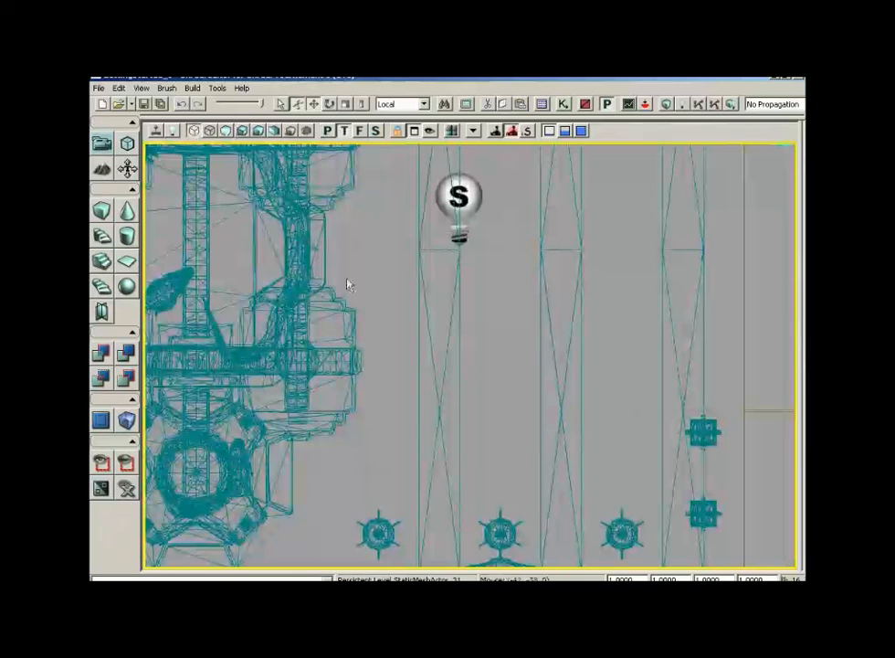
drag(348, 285, 468, 363)
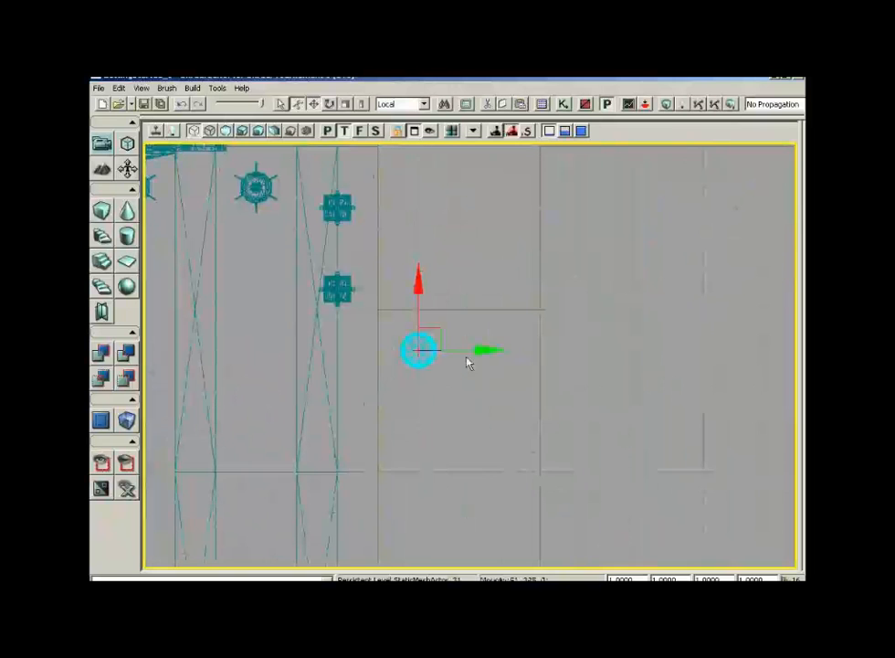
drag(436, 323, 419, 317)
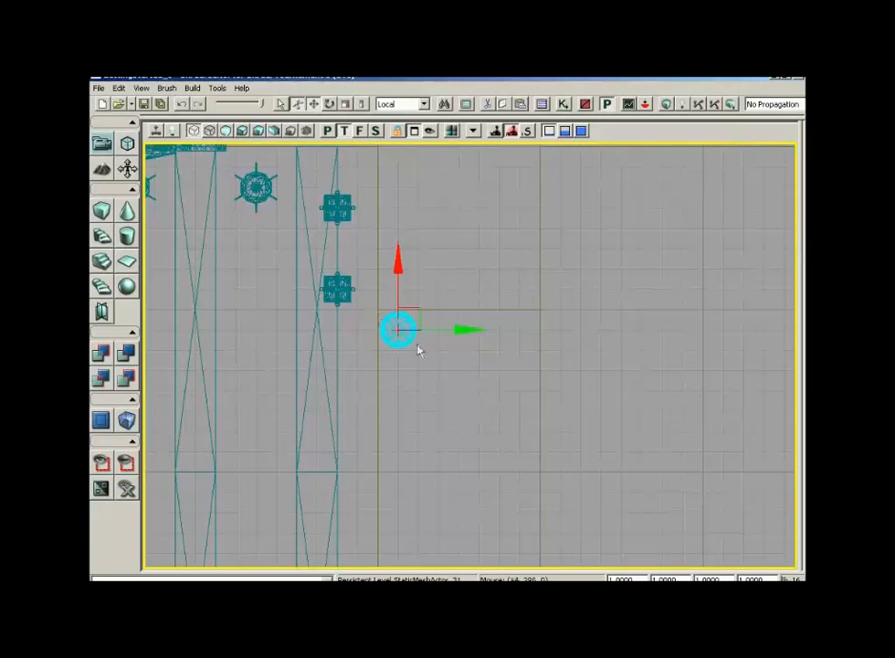
alt+drag(463, 328, 497, 329)
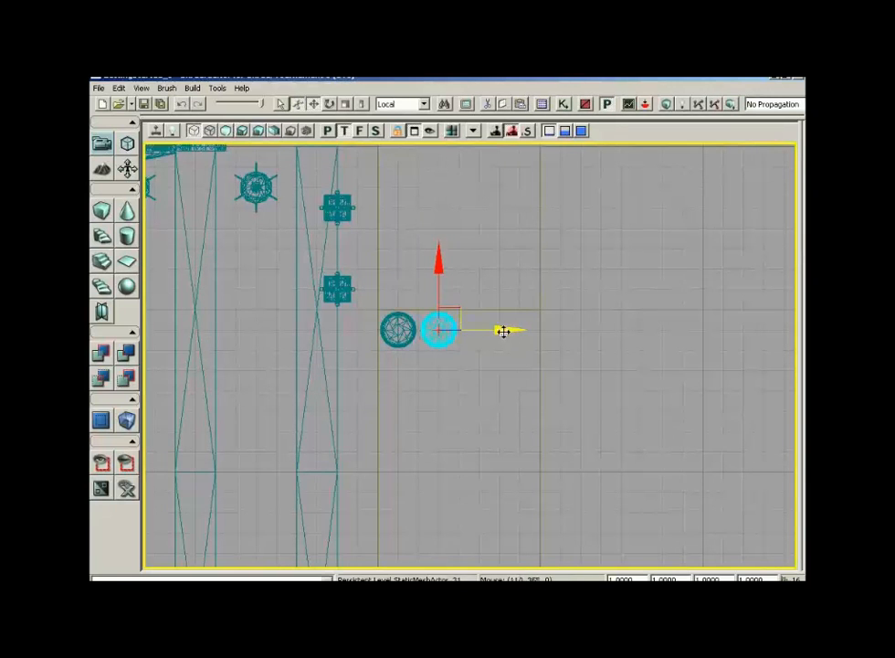
alt+drag(503, 330, 532, 329)
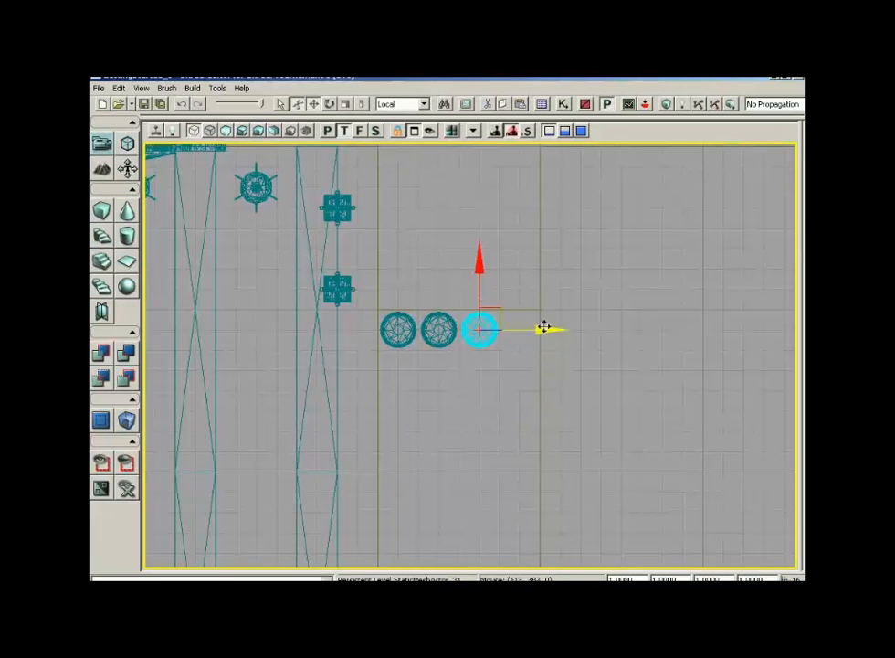
mouse_move(555, 328)
alt+mouse_down()
mouse_move(576, 328)
mouse_move(544, 329)
alt+mouse_up()
- In the front view, select the four wheels and stack duplicates upward into four rows
click(361, 131)
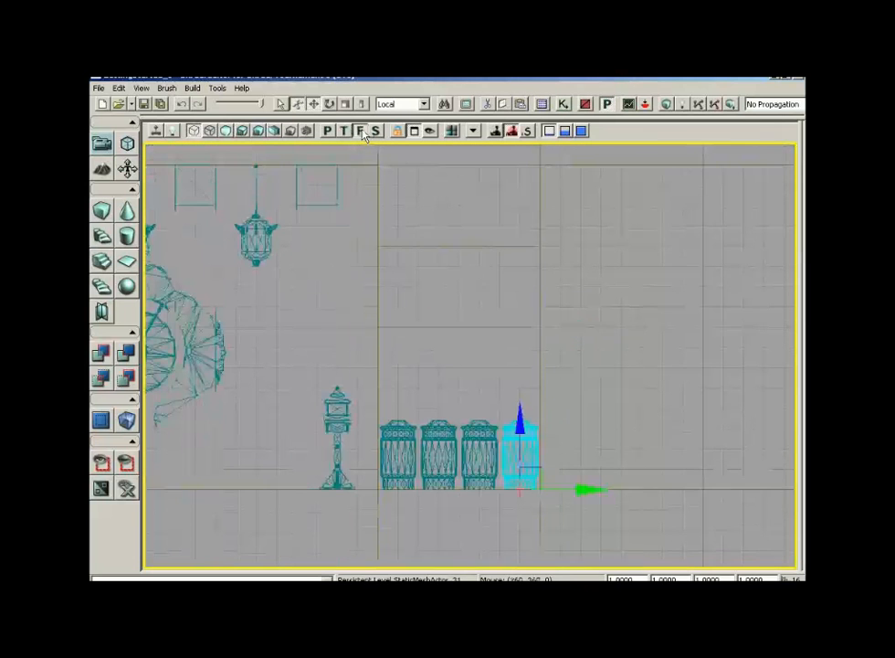
drag(578, 272, 585, 309)
scroll(587, 315, up, 1)
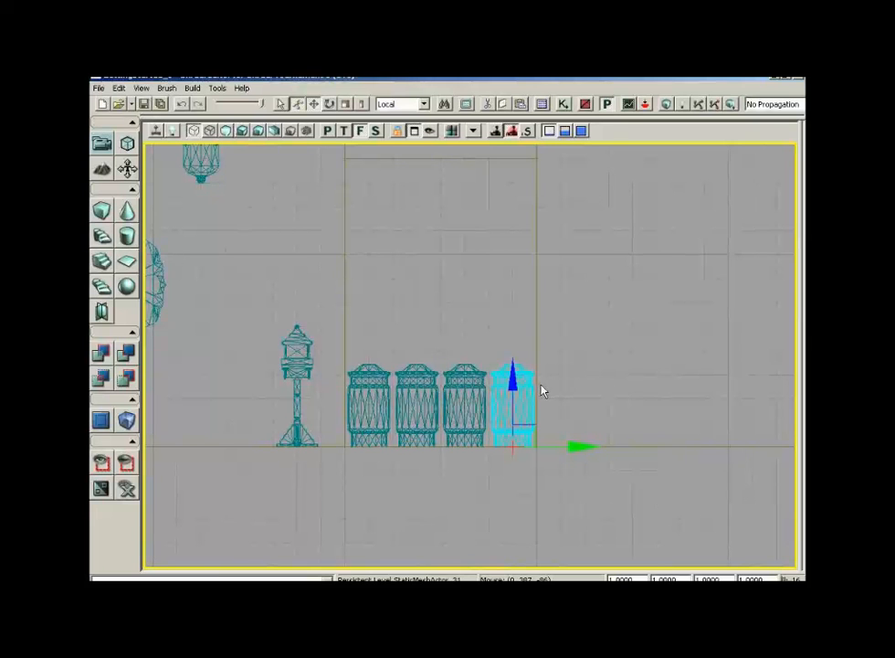
ctrl+alt+drag(364, 344, 522, 420)
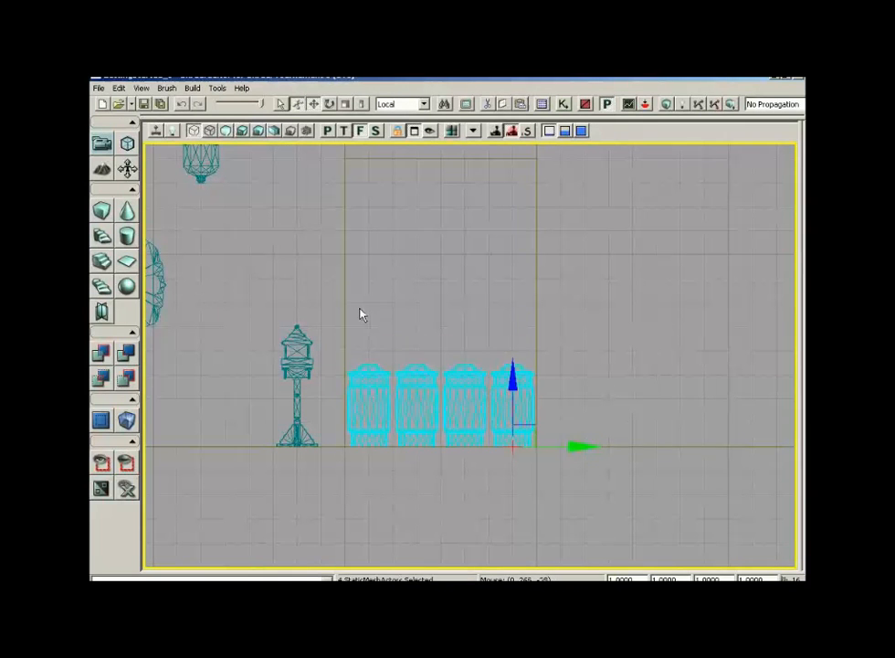
alt+drag(513, 380, 513, 327)
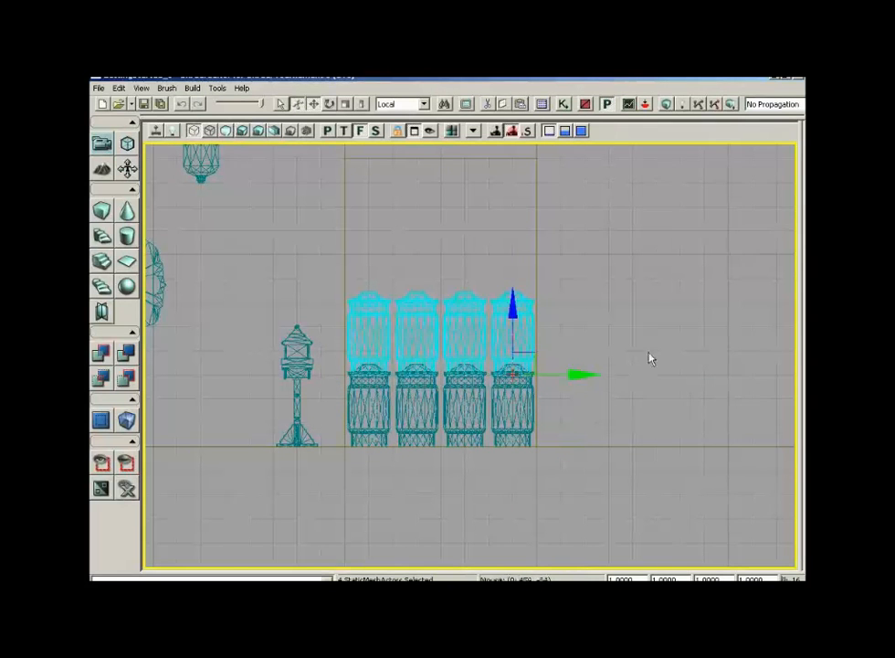
scroll(650, 359, down, 2)
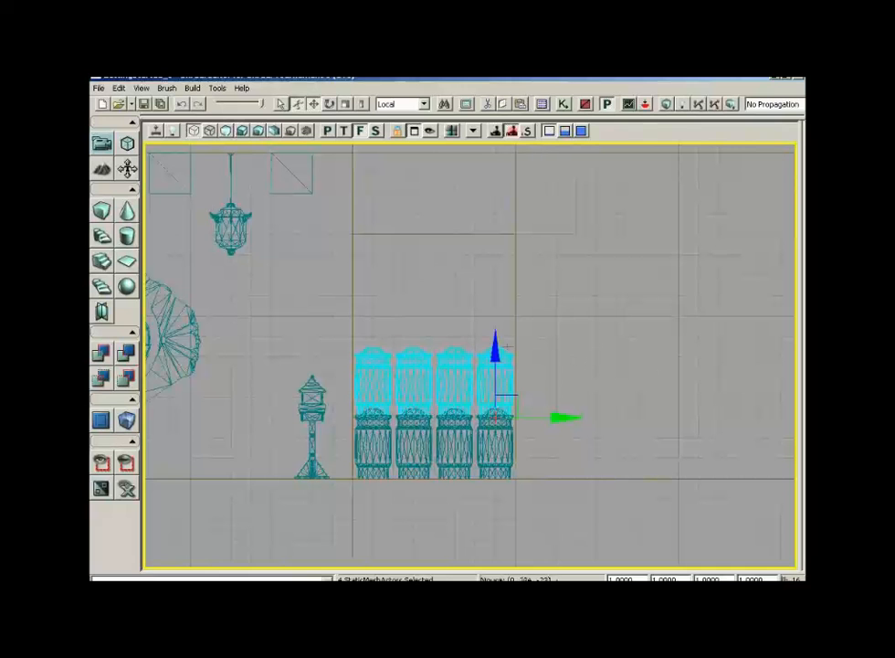
alt+drag(495, 336, 493, 316)
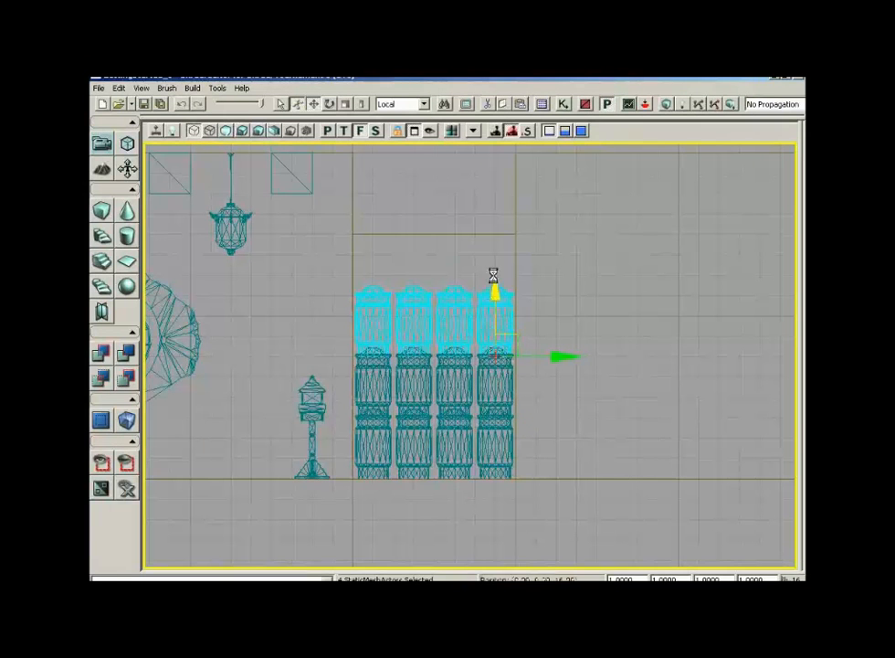
alt+drag(493, 276, 493, 239)
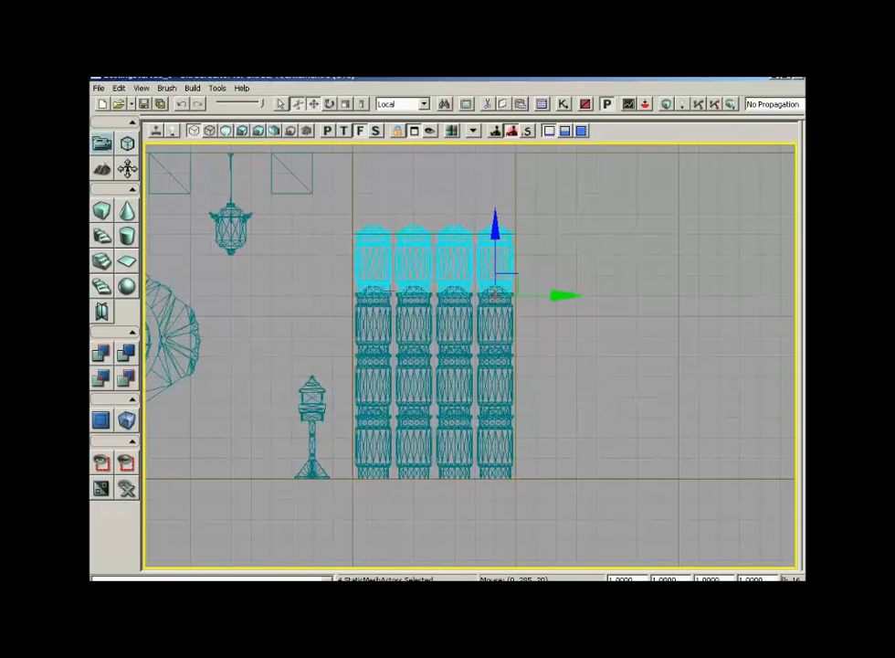
- In the top view, select all 16 prayer wheels and duplicate the set across to the opposite wall
click(346, 133)
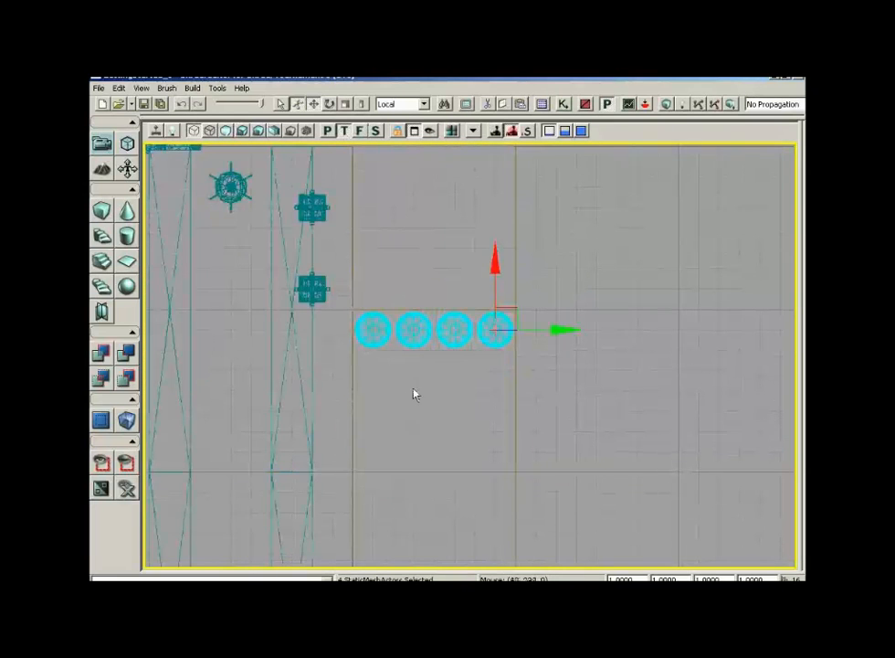
drag(413, 393, 419, 480)
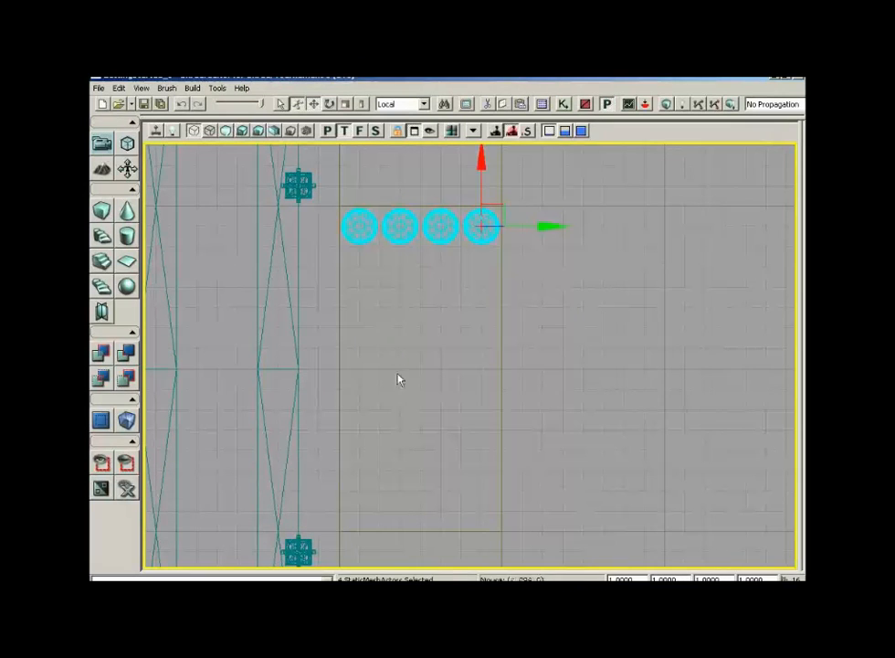
ctrl+alt+drag(353, 278, 489, 216)
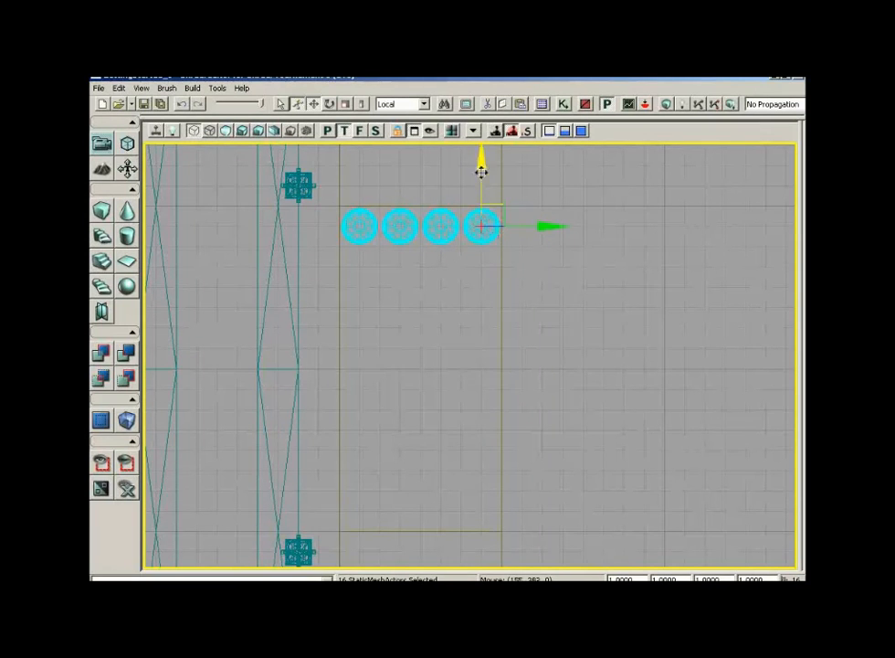
alt+drag(478, 183, 464, 343)
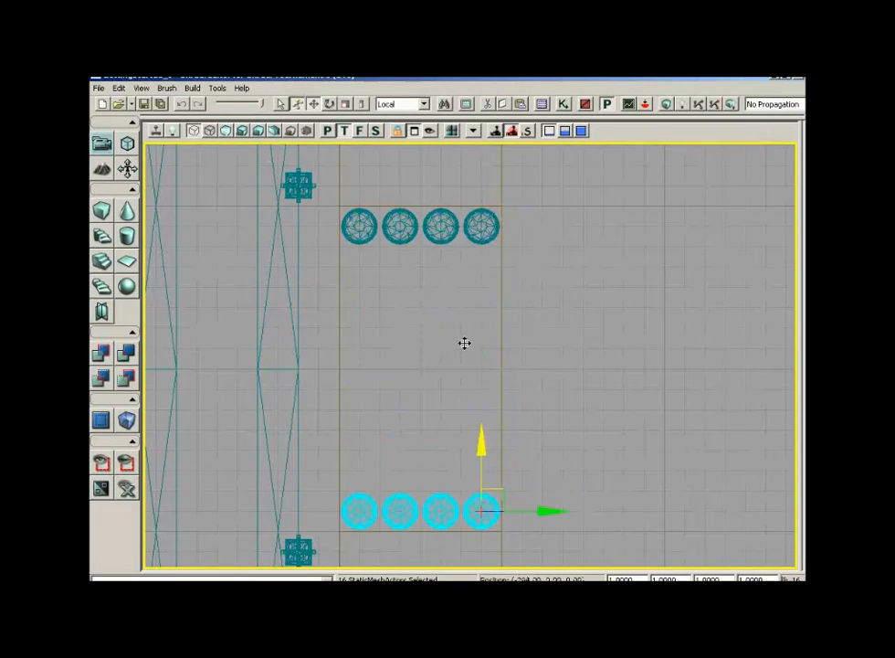
- Switch to the lit perspective view and orbit to review the stacked prayer wheel columns
click(288, 132)
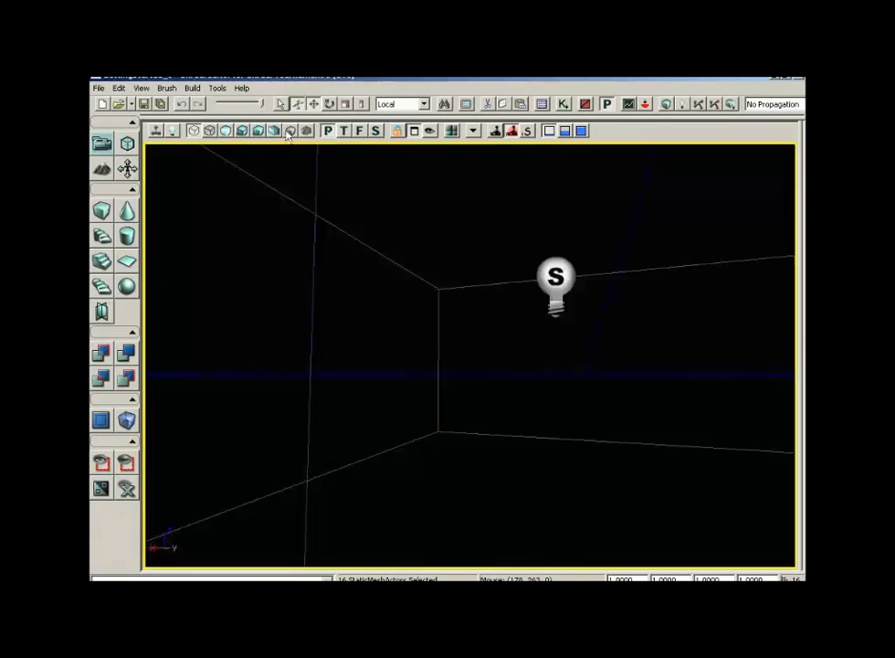
click(242, 132)
drag(393, 274, 797, 428)
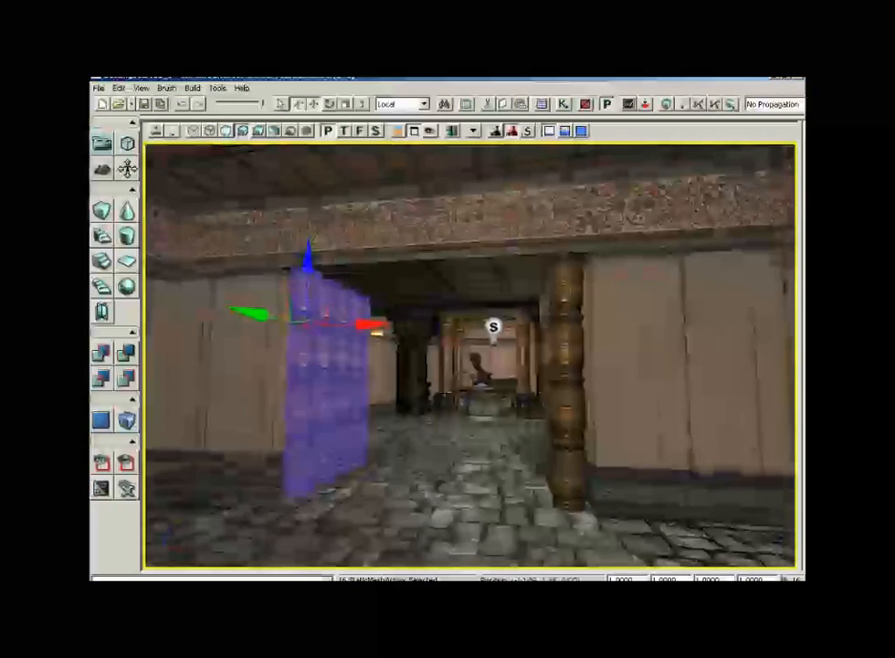
middle_drag(498, 402, 438, 393)
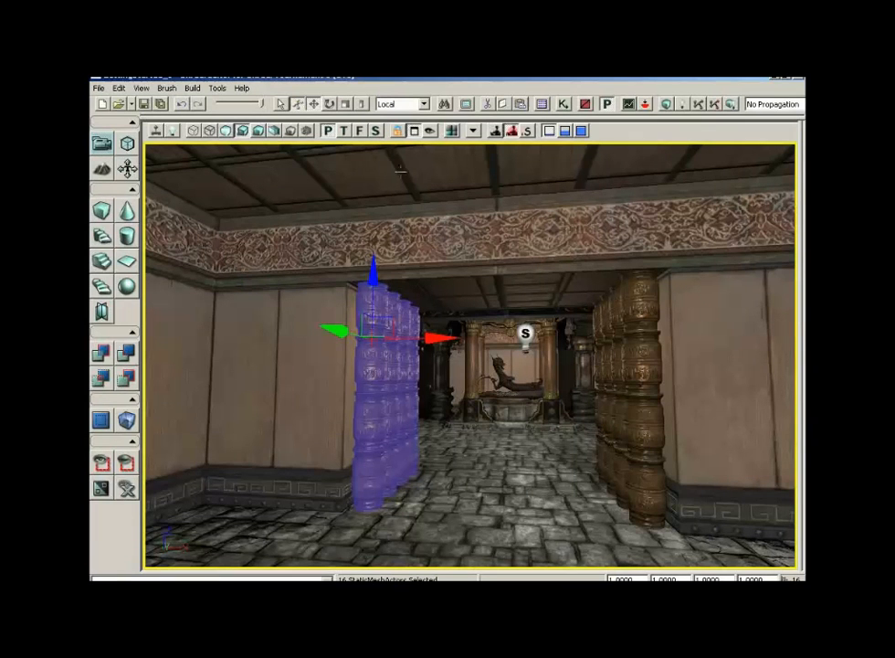
- In the top wireframe view, select the five pillars and duplicate them along the Y axis into the next room section
click(346, 135)
click(193, 131)
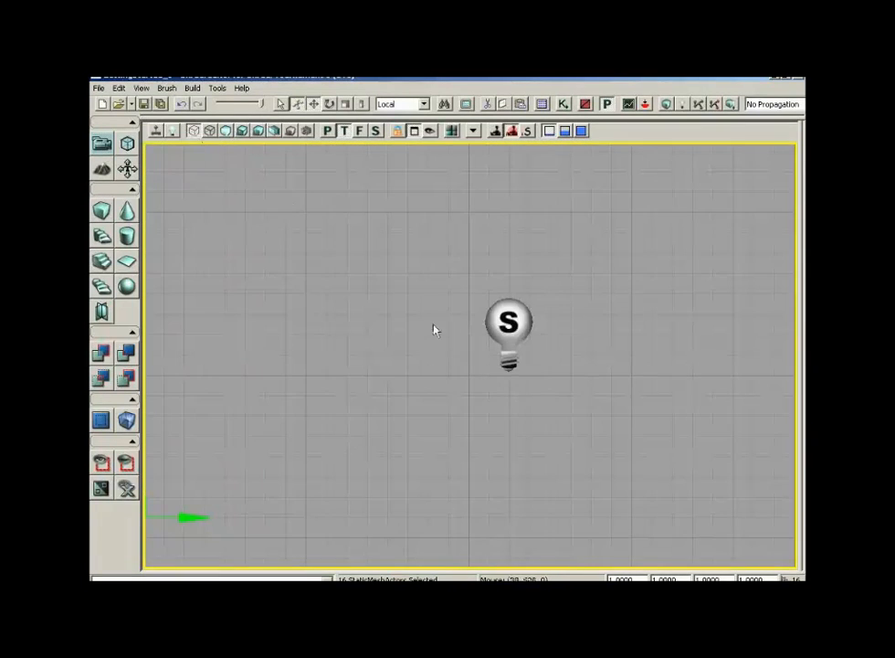
scroll(434, 328, down, 7)
drag(374, 249, 404, 346)
click(291, 285)
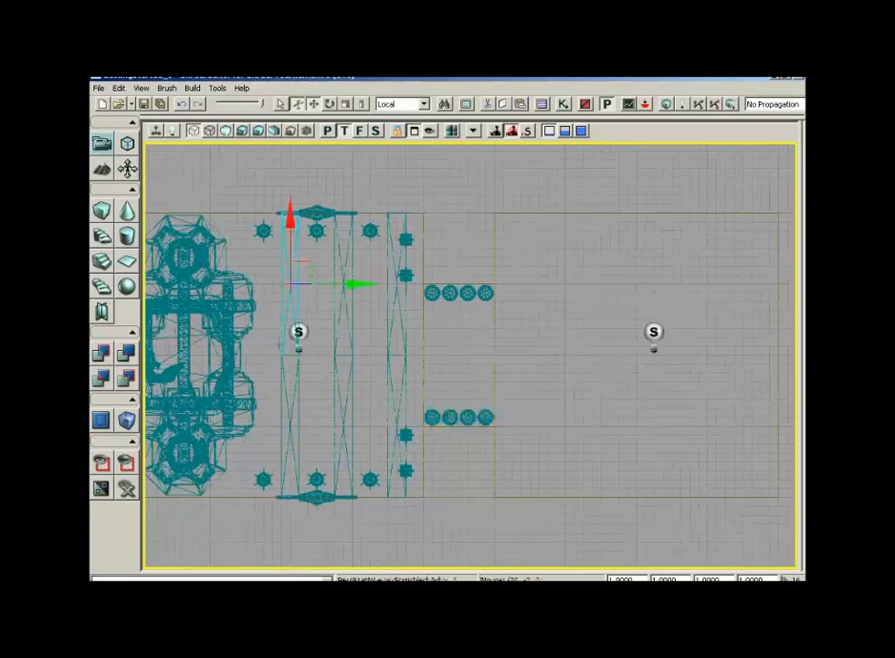
ctrl+click(291, 413)
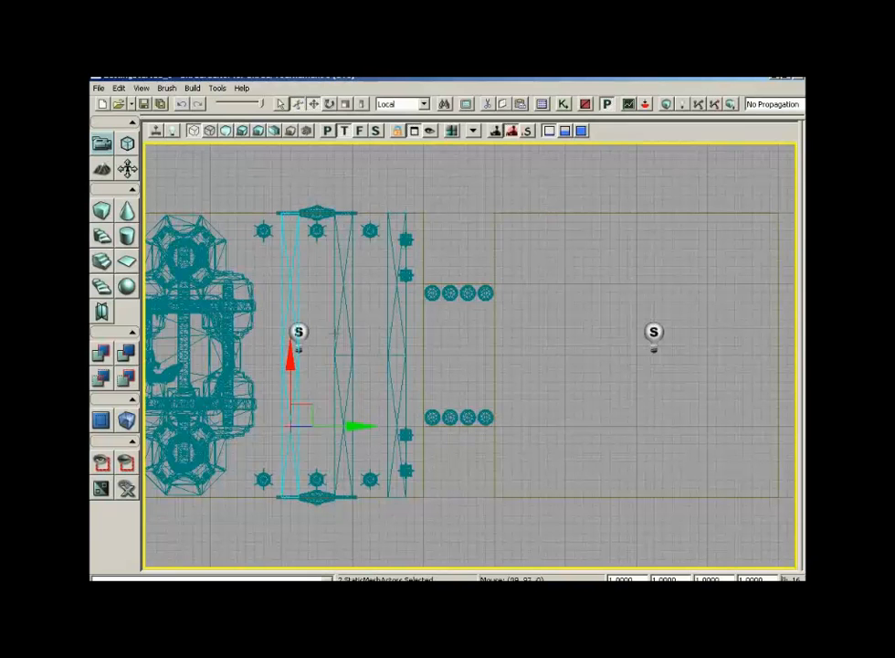
ctrl+click(335, 333)
ctrl+click(337, 388)
ctrl+click(388, 332)
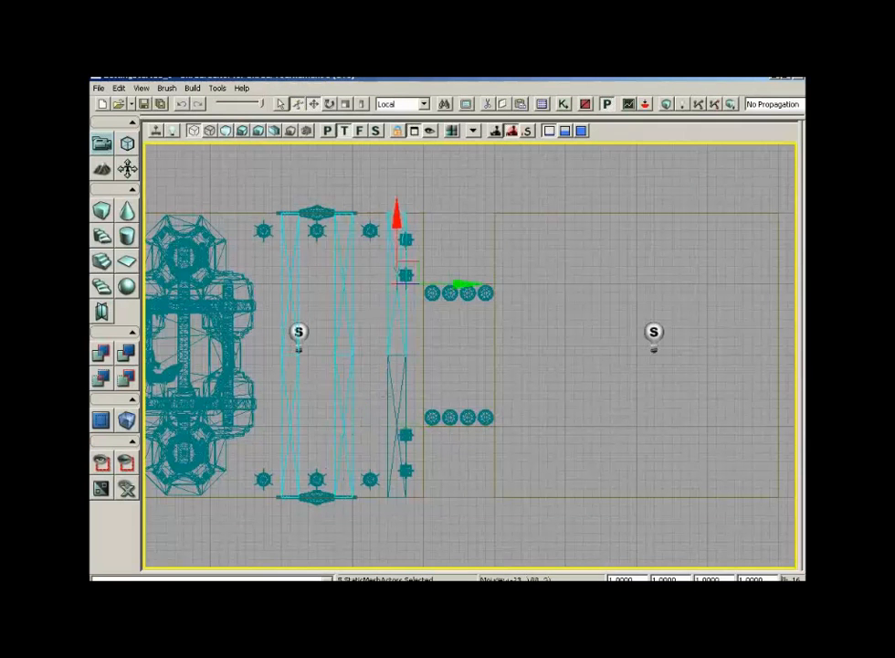
ctrl+click(389, 393)
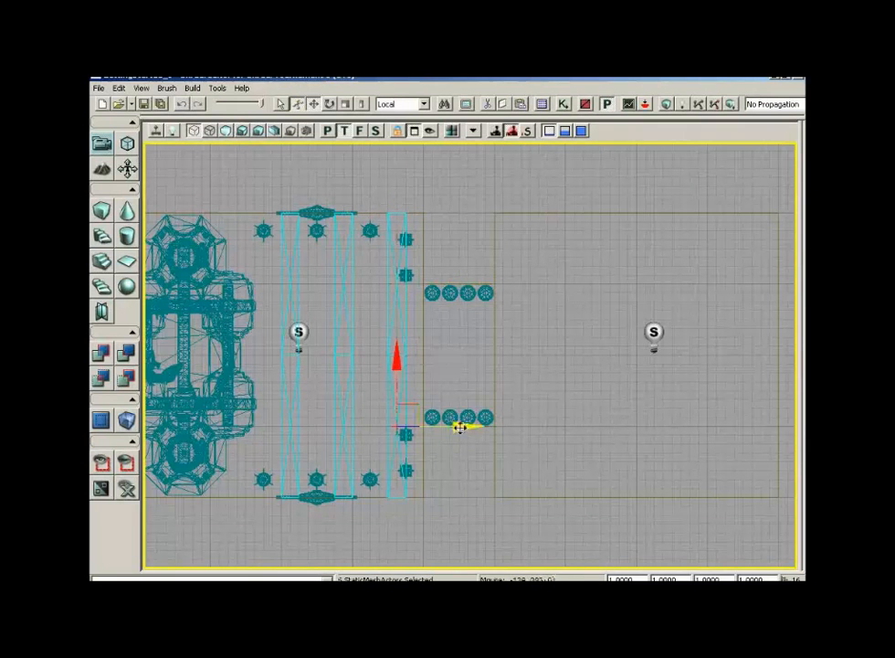
drag(464, 425, 624, 426)
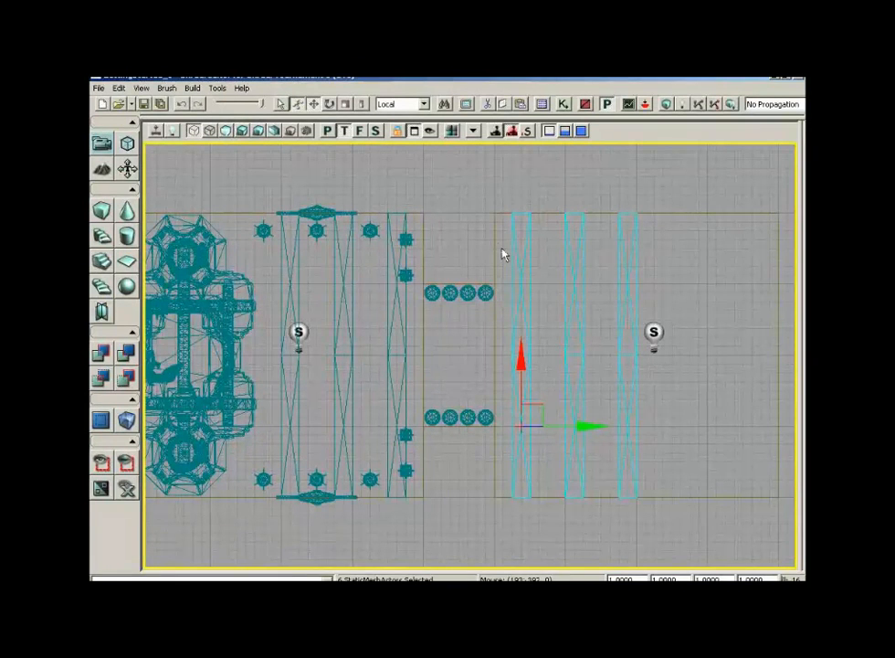
right_drag(728, 288, 790, 268)
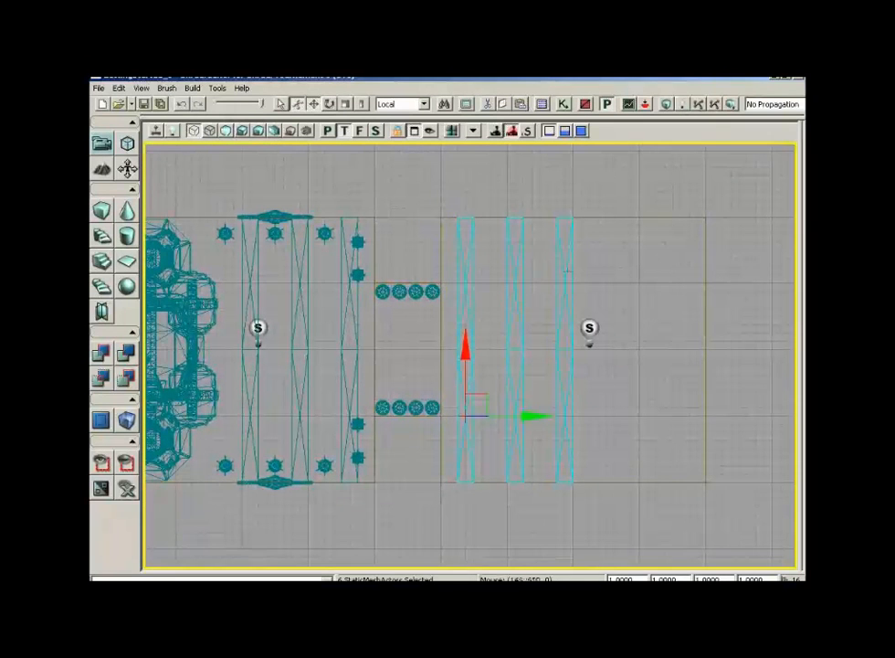
click(594, 384)
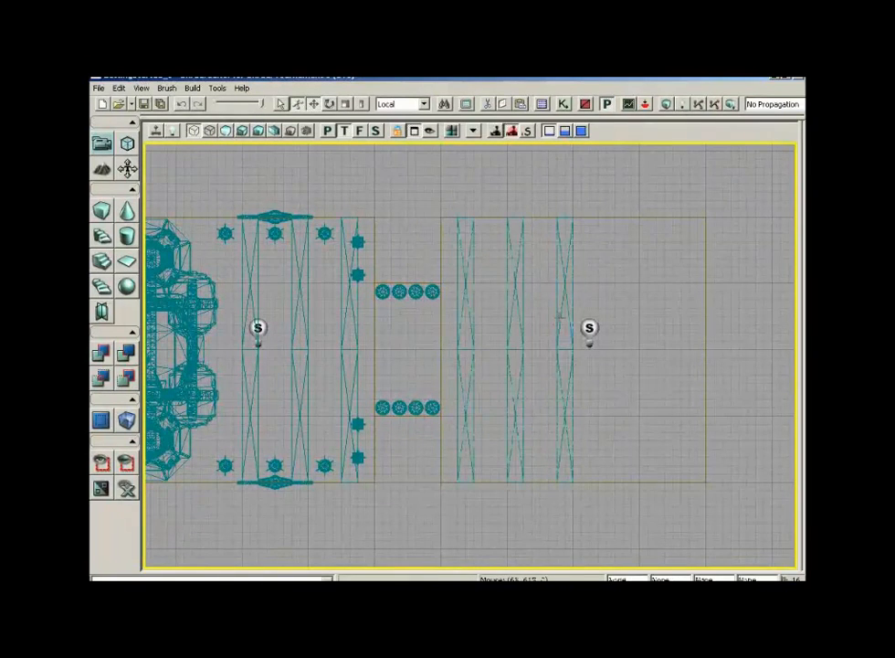
- In the top wireframe view, select the last duplicated pillar and nudge it along X toward the section's end wall
click(559, 317)
ctrl+click(567, 375)
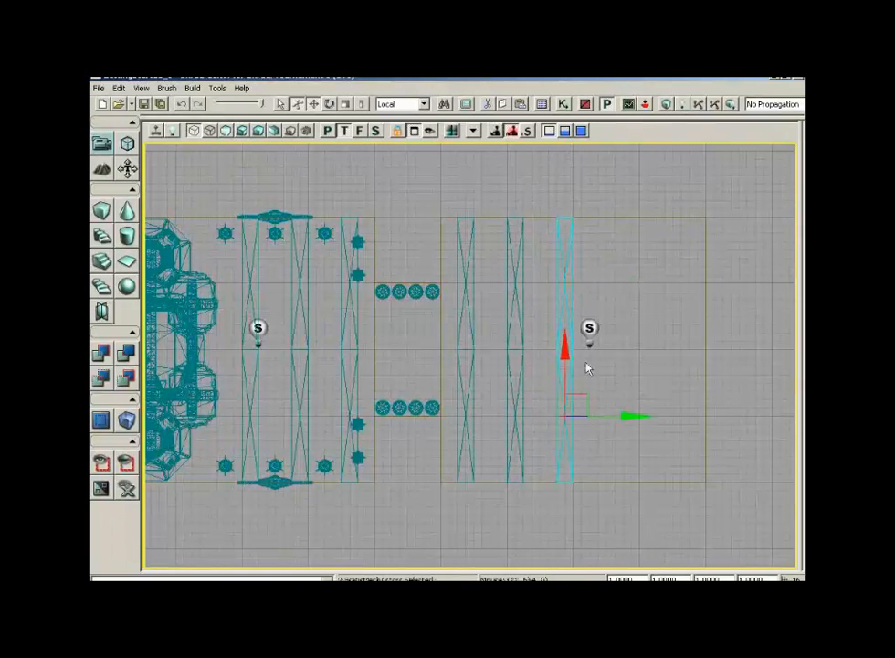
drag(629, 415, 651, 417)
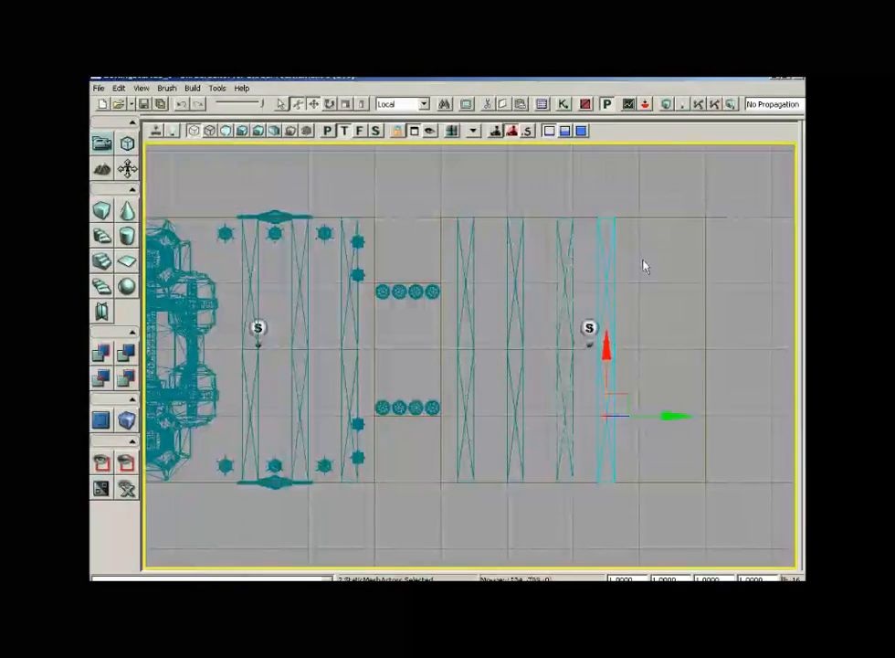
drag(644, 264, 750, 261)
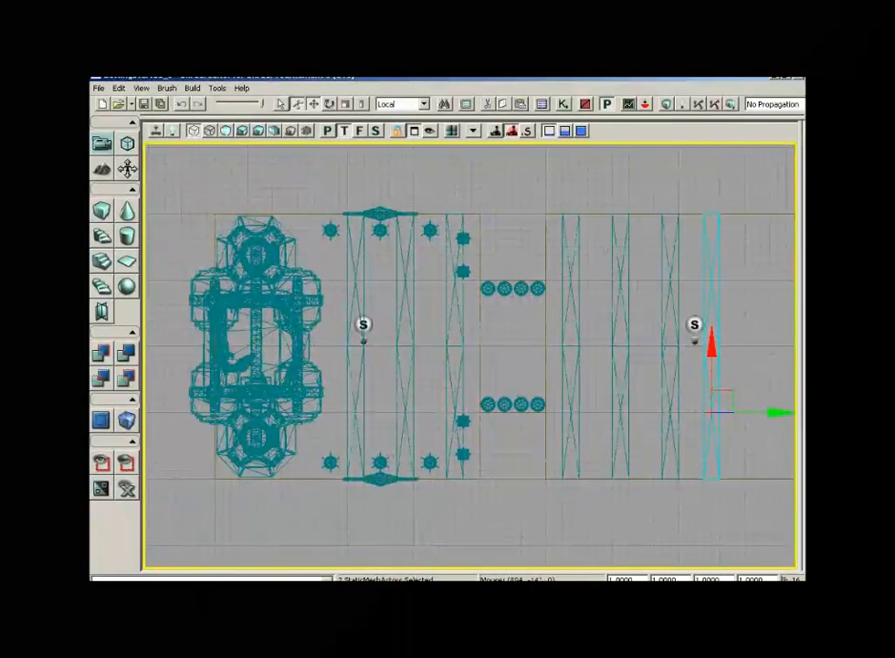
drag(725, 352, 597, 355)
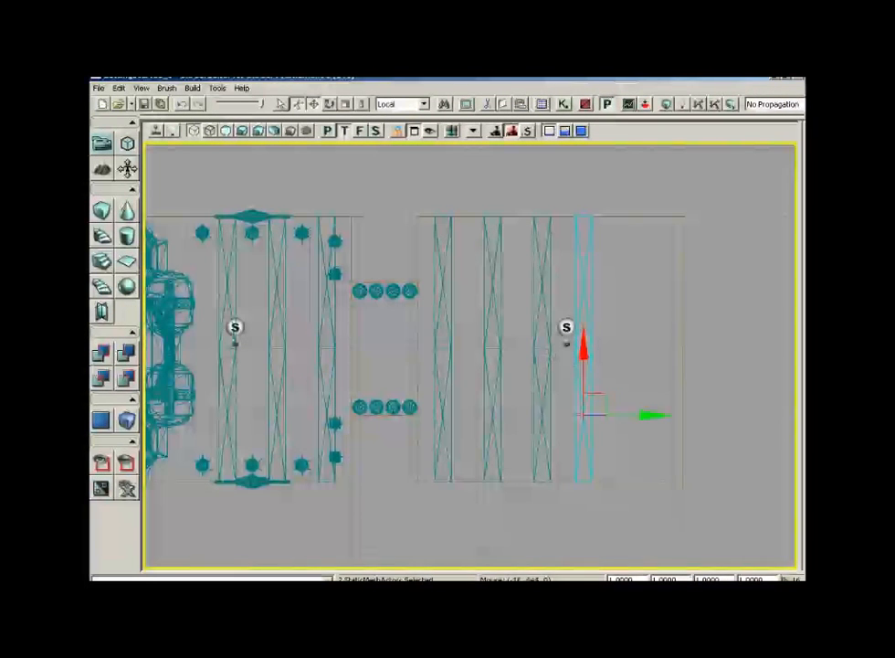
drag(647, 414, 654, 414)
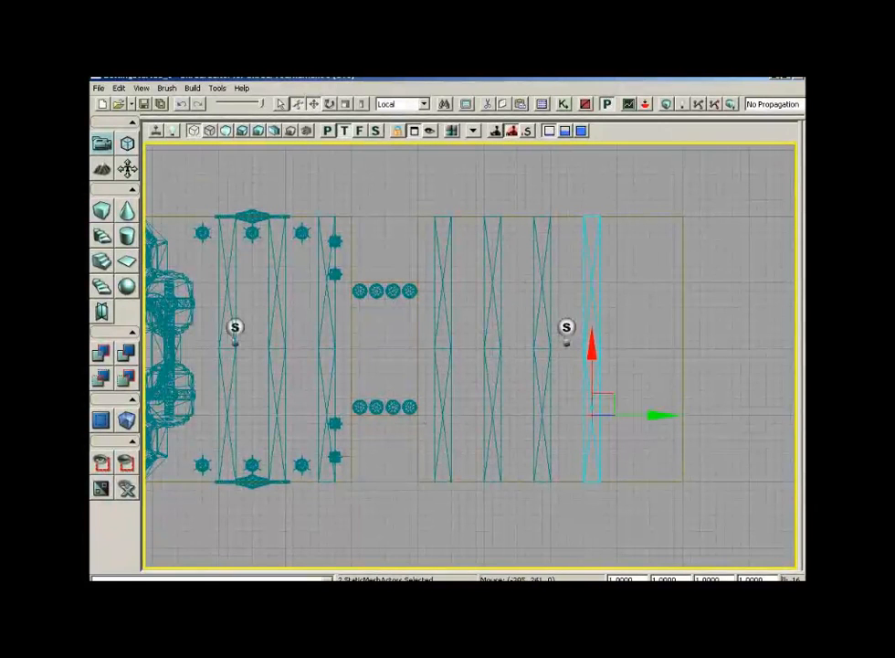
- Select the four wall lanterns and duplicate them along X to the pillar row of the new section
click(336, 457)
ctrl+click(335, 423)
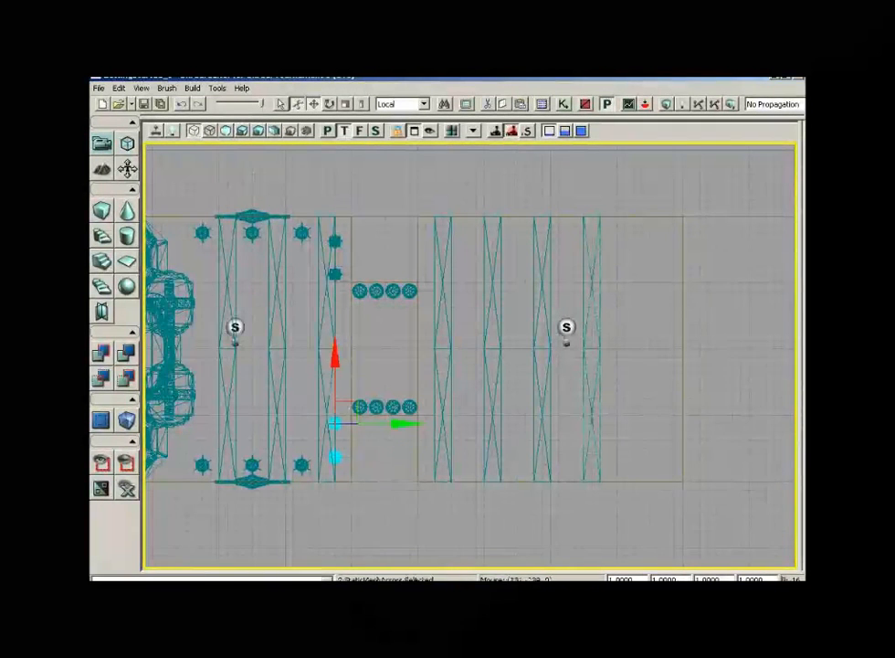
ctrl+click(336, 274)
ctrl+click(336, 242)
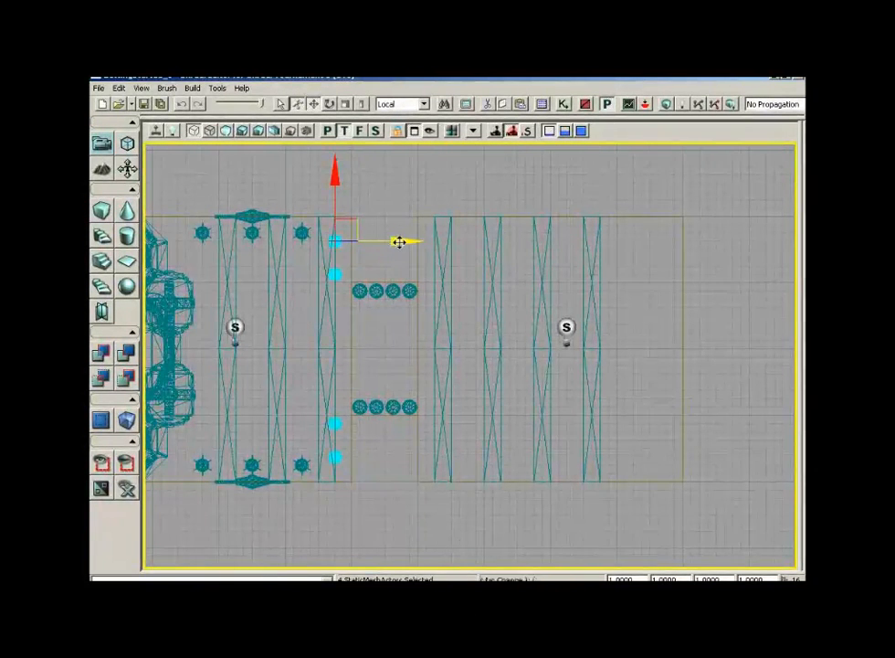
drag(399, 241, 464, 241)
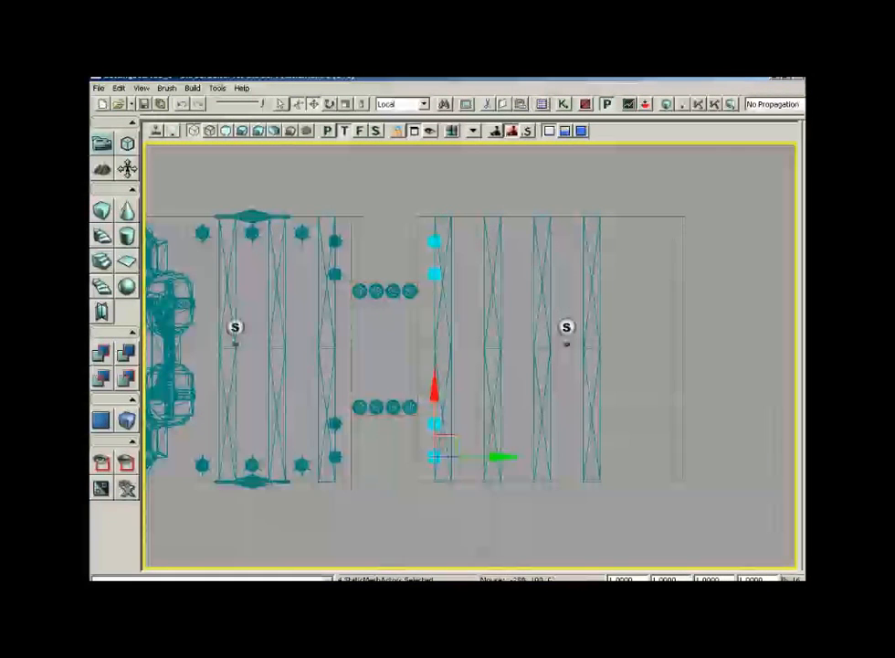
- Select the two gong frames and duplicate them along X into the new room section
click(259, 483)
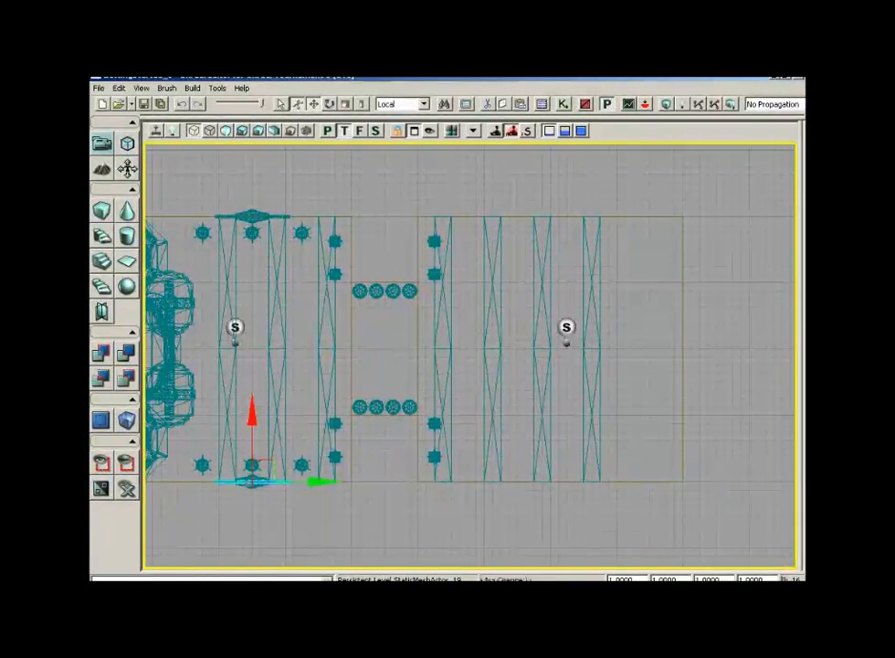
ctrl+click(269, 217)
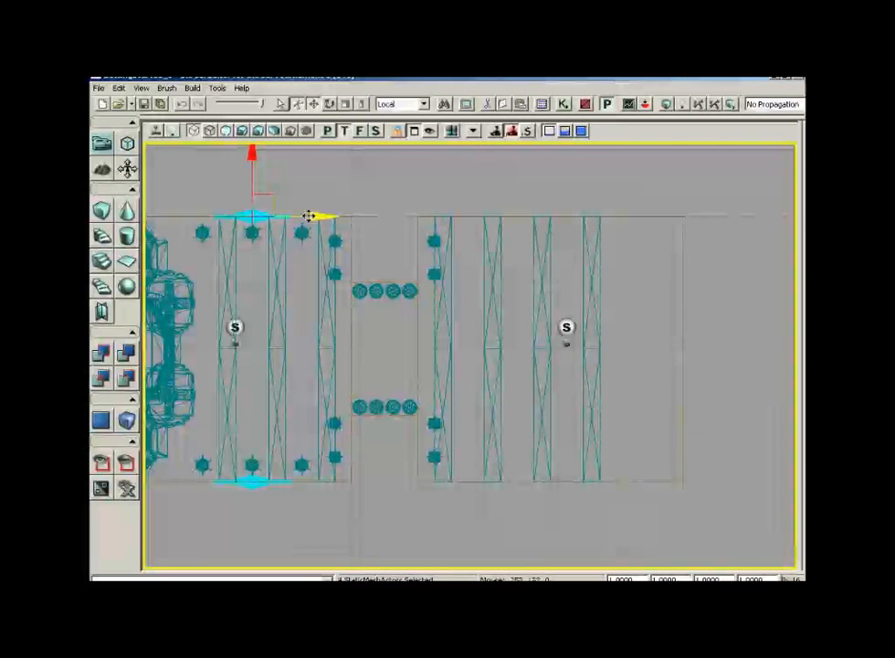
drag(314, 215, 490, 216)
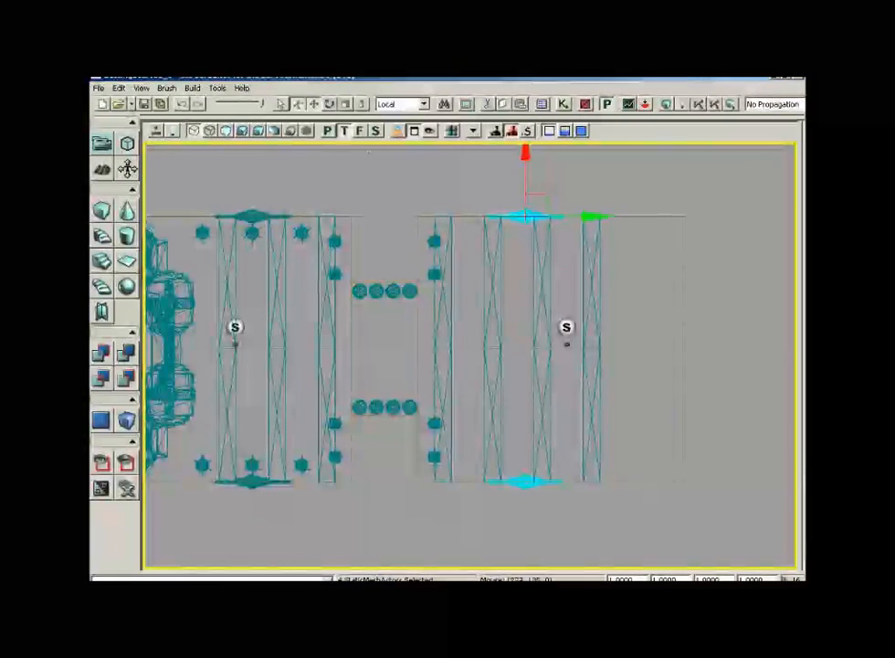
- In the lit perspective view, add an S_ASC_Supports_SM_Shinto_Pillar01 static mesh from the ASC_Supports package beside the gong wall
click(328, 132)
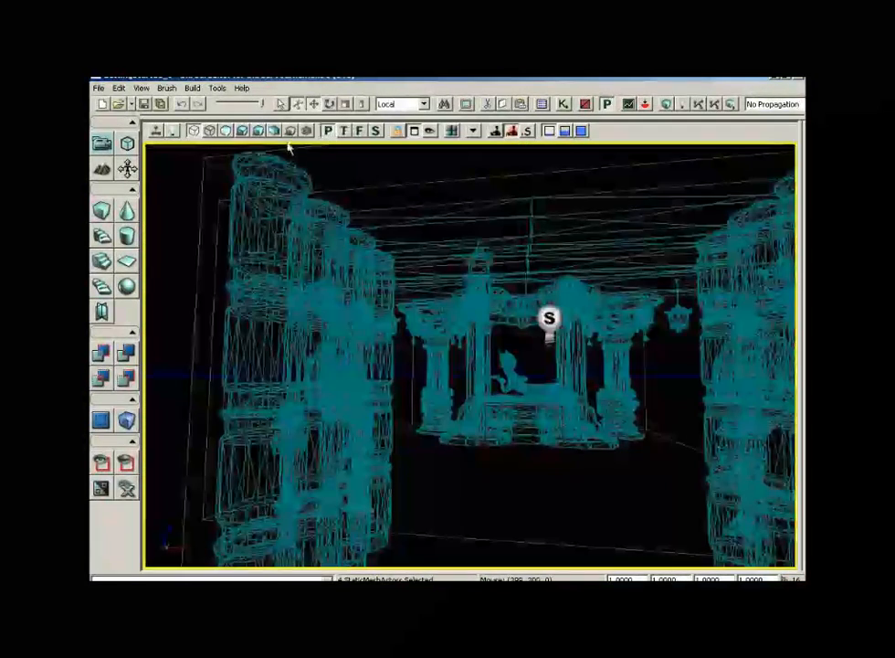
click(242, 132)
drag(471, 356, 580, 290)
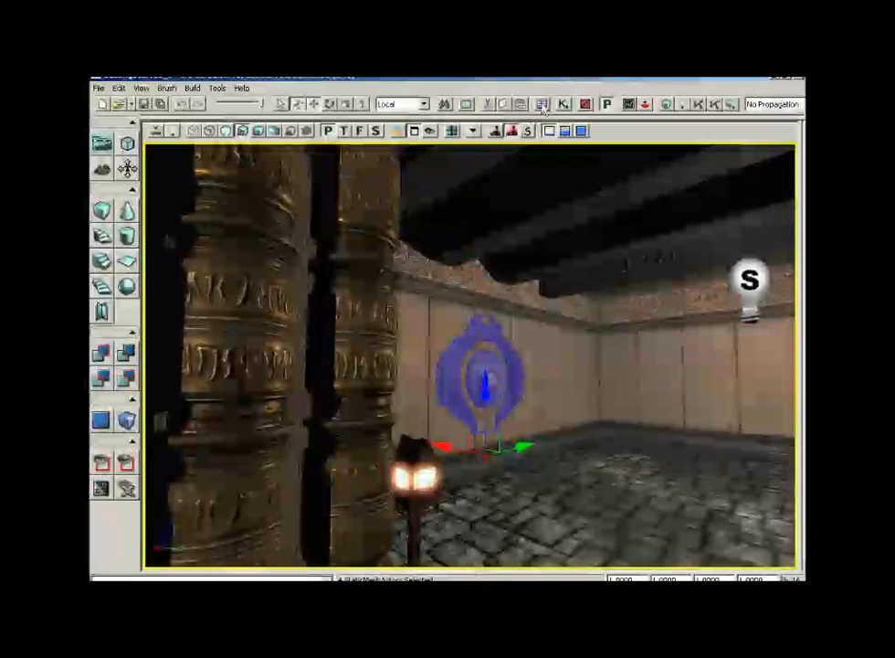
click(544, 105)
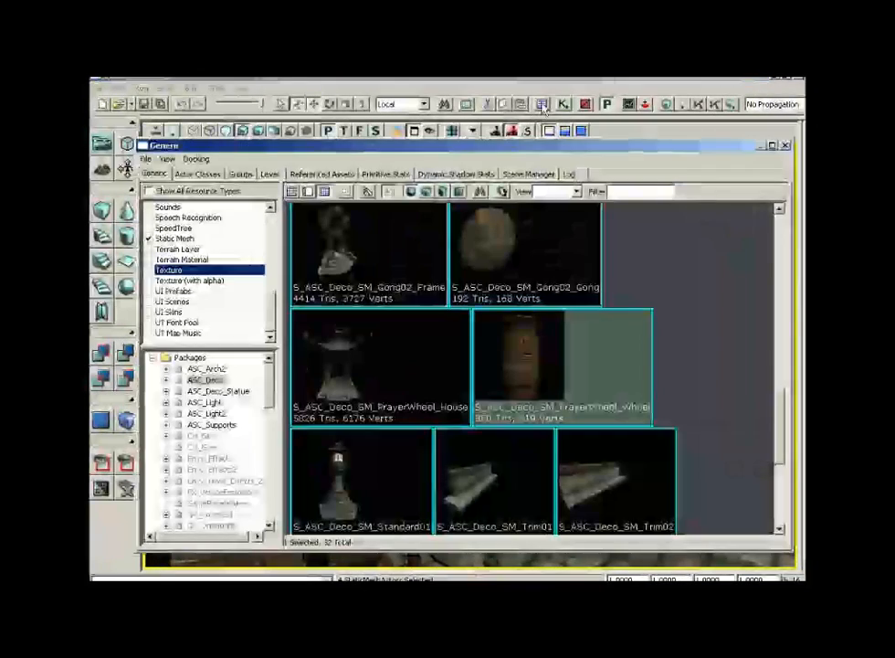
click(219, 425)
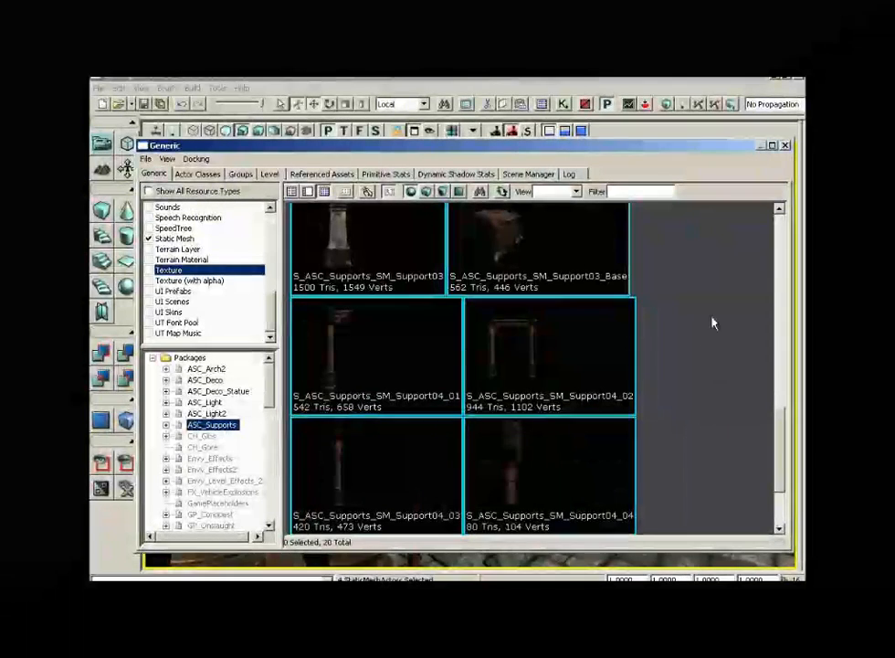
scroll(742, 365, down, 2)
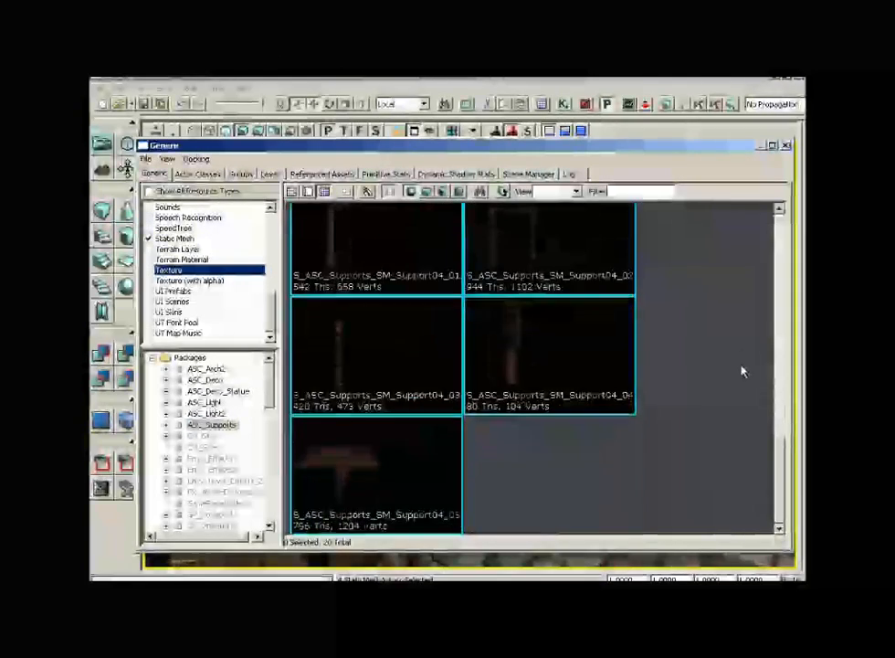
scroll(737, 407, up, 5)
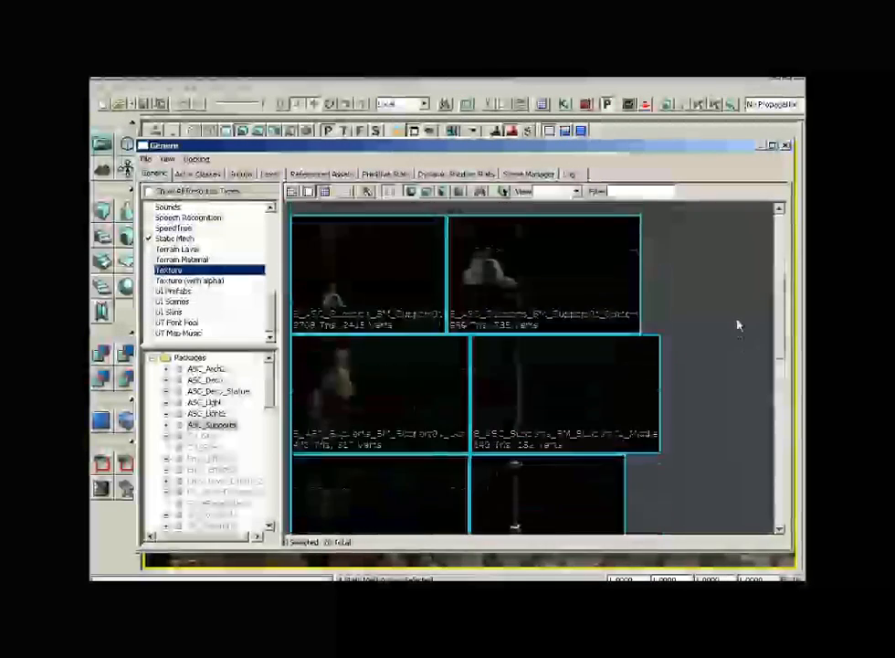
scroll(740, 324, up, 4)
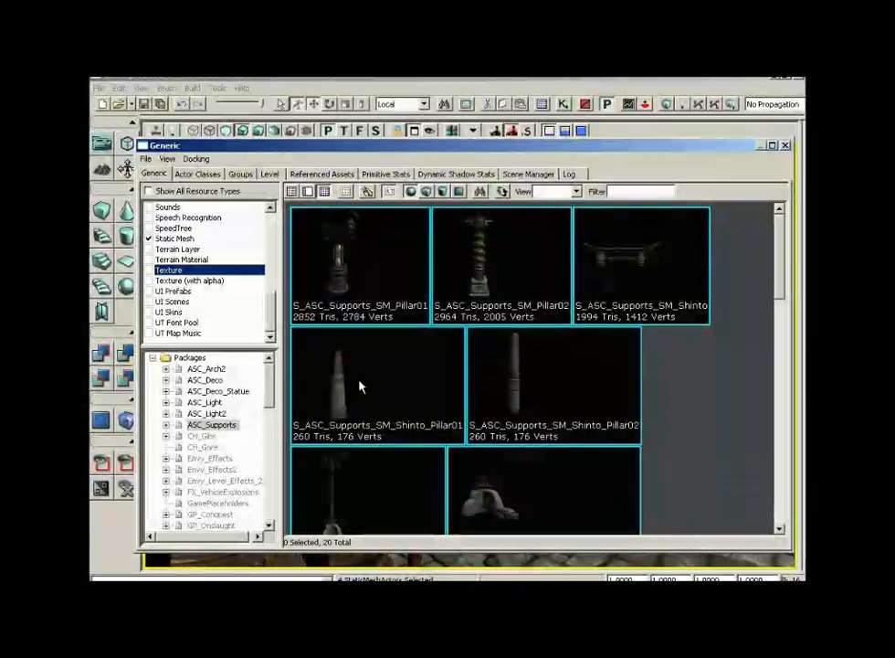
click(361, 388)
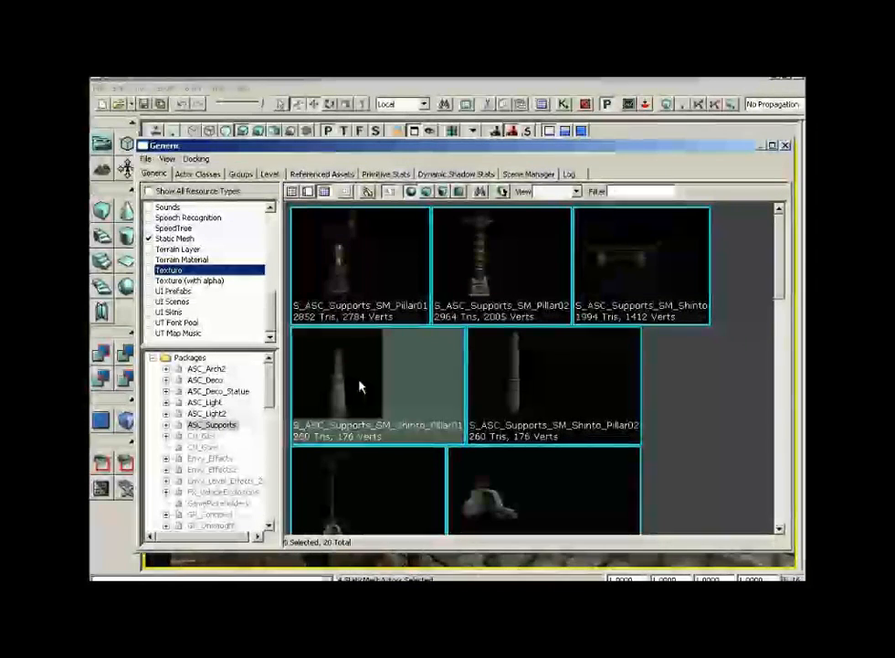
click(785, 149)
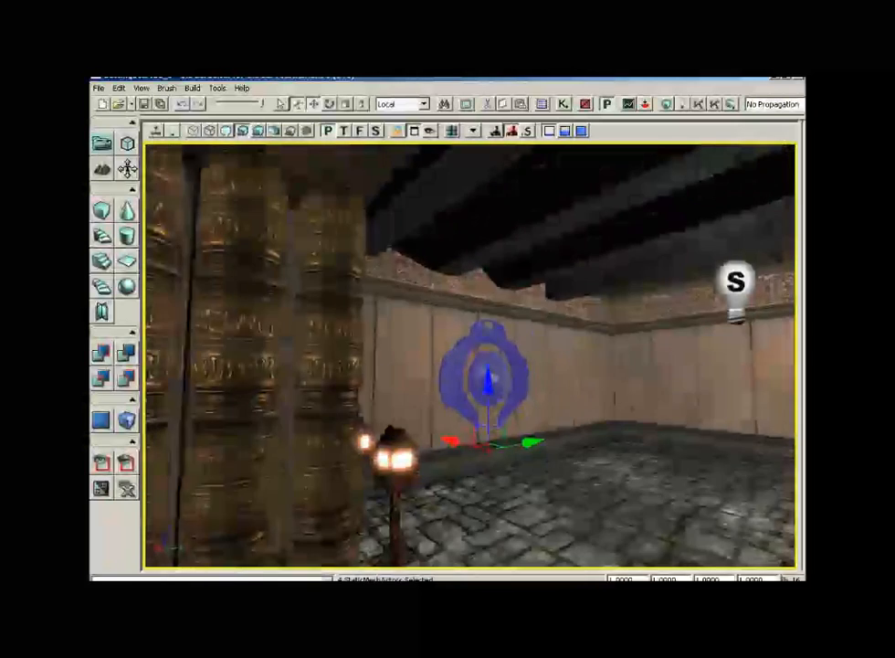
right_click(585, 194)
mouse_move(610, 399)
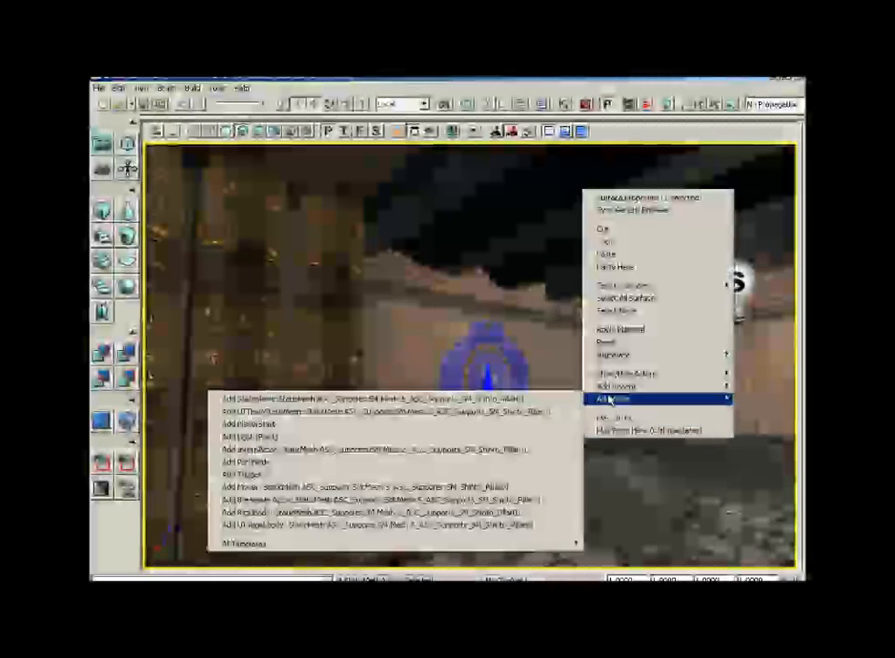
click(539, 399)
drag(728, 512, 761, 475)
mouse_move(761, 475)
middle_down()
mouse_move(761, 311)
mouse_move(751, 461)
middle_up()
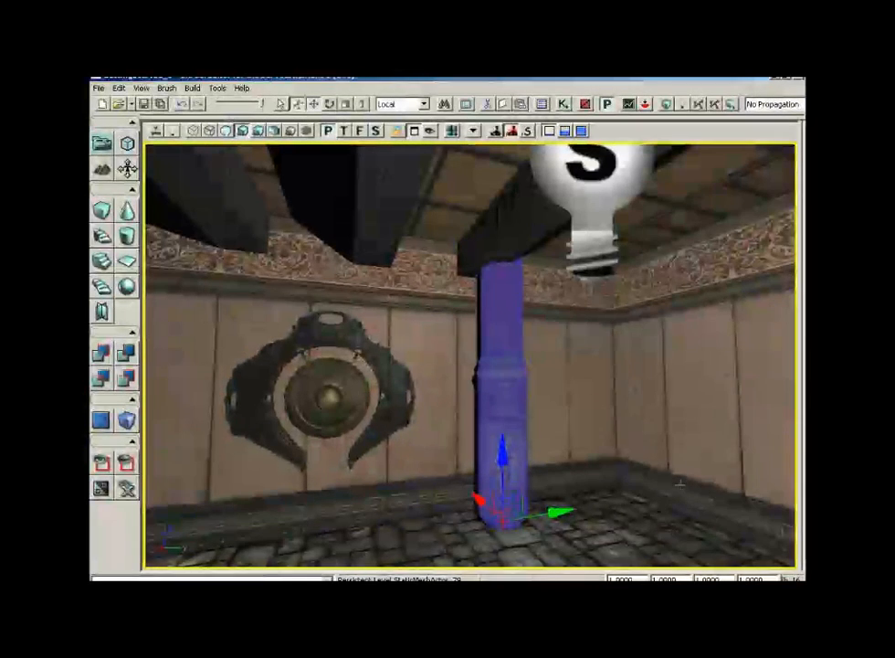
- Scale the new Shinto pillar down to a draw scale of 0.85
drag(633, 579, 588, 580)
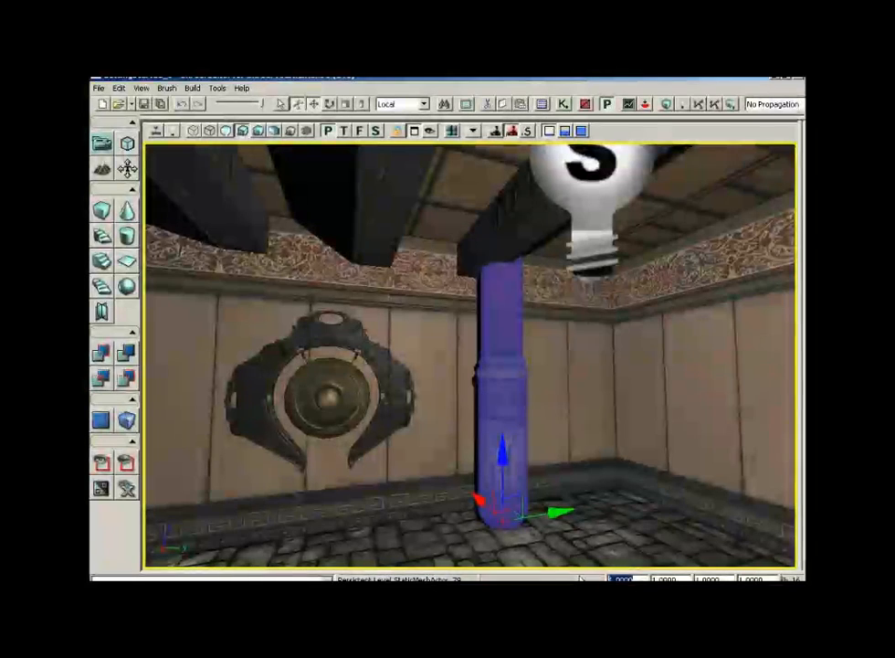
text(0.8)
key(Return)
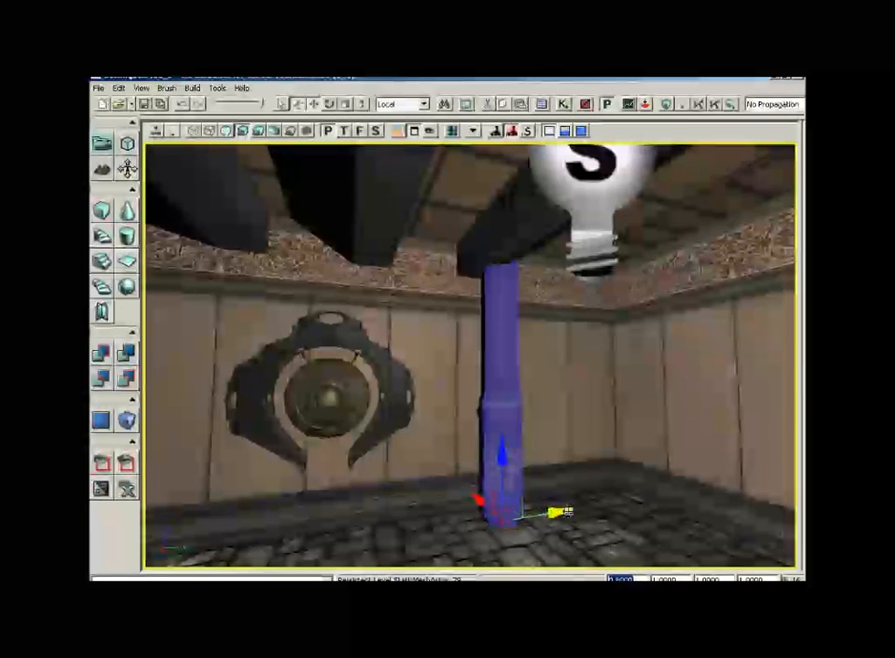
middle_drag(585, 503, 567, 331)
drag(568, 331, 564, 379)
middle_drag(564, 379, 549, 466)
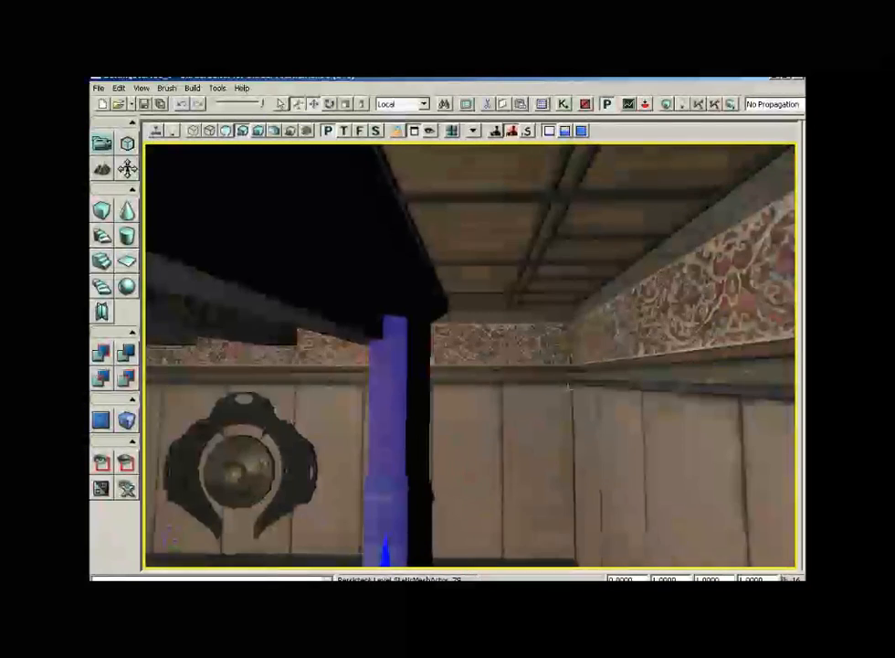
drag(548, 466, 491, 546)
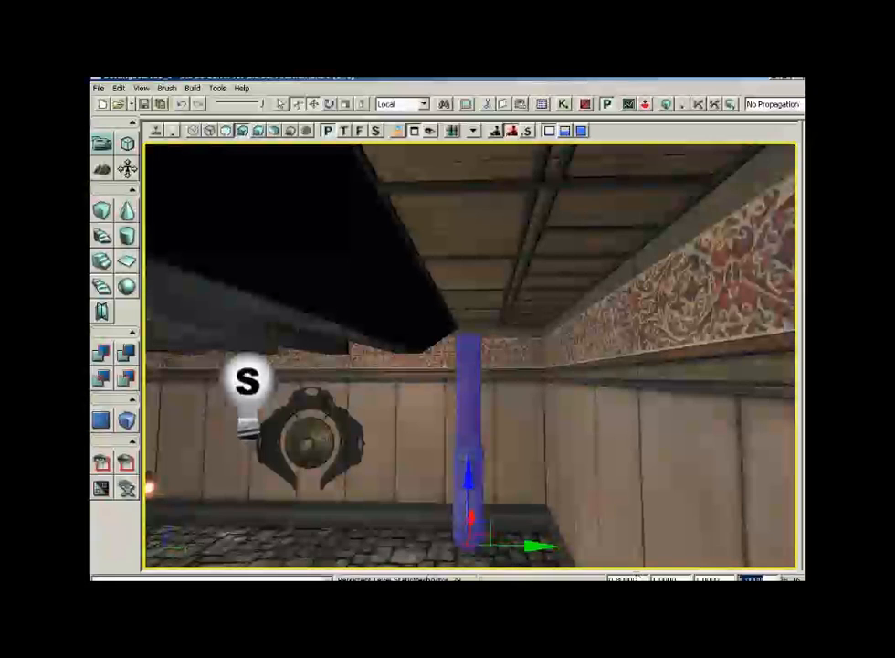
drag(638, 578, 623, 579)
text(5)
key(Return)
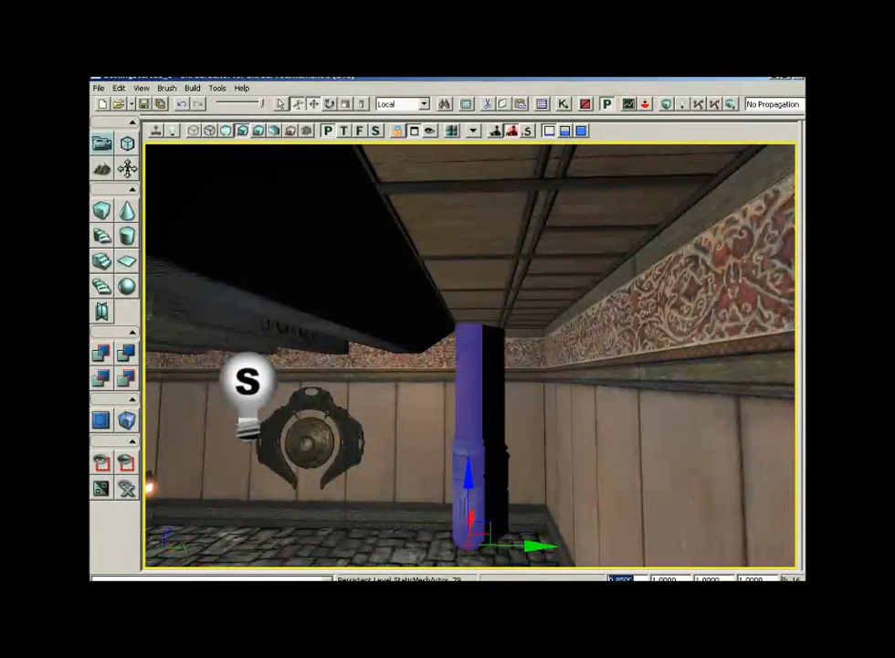
- In the top wireframe view, move the Shinto pillar into the corner of the new room section
mouse_move(622, 345)
middle_down()
mouse_move(622, 285)
mouse_move(621, 352)
middle_up()
drag(366, 150, 364, 172)
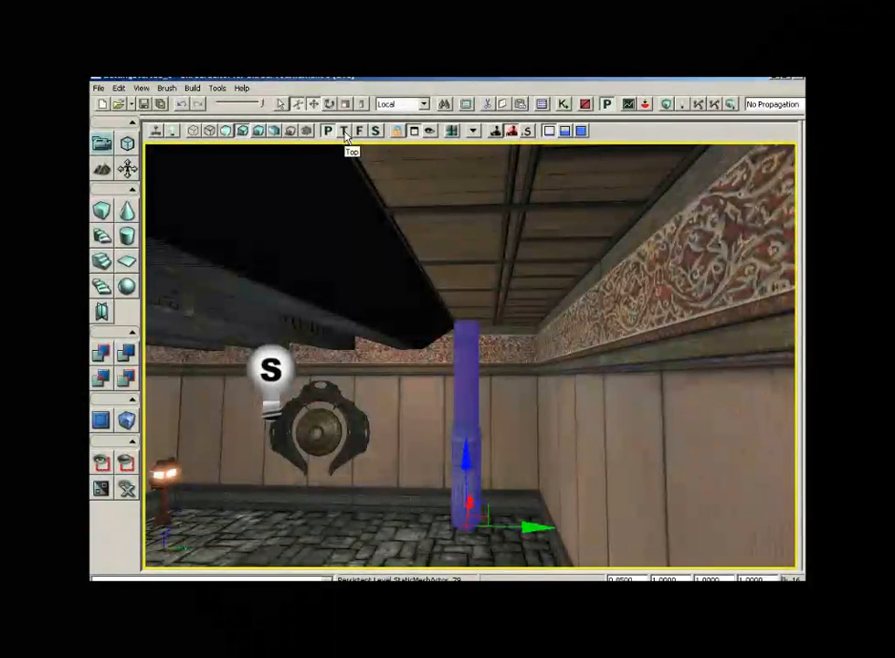
click(345, 133)
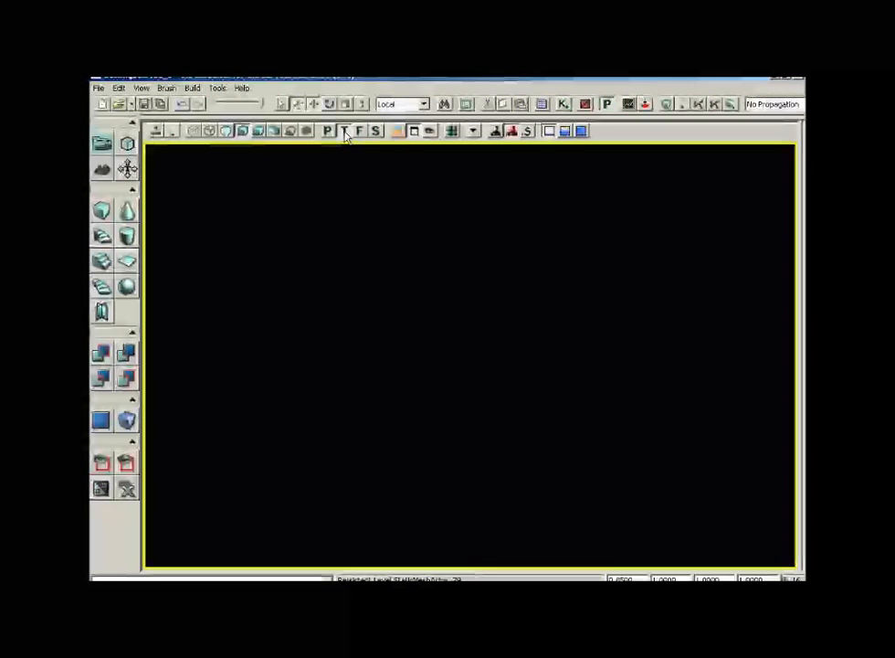
click(195, 134)
mouse_move(475, 253)
mouse_down()
mouse_move(495, 314)
mouse_move(398, 187)
mouse_up()
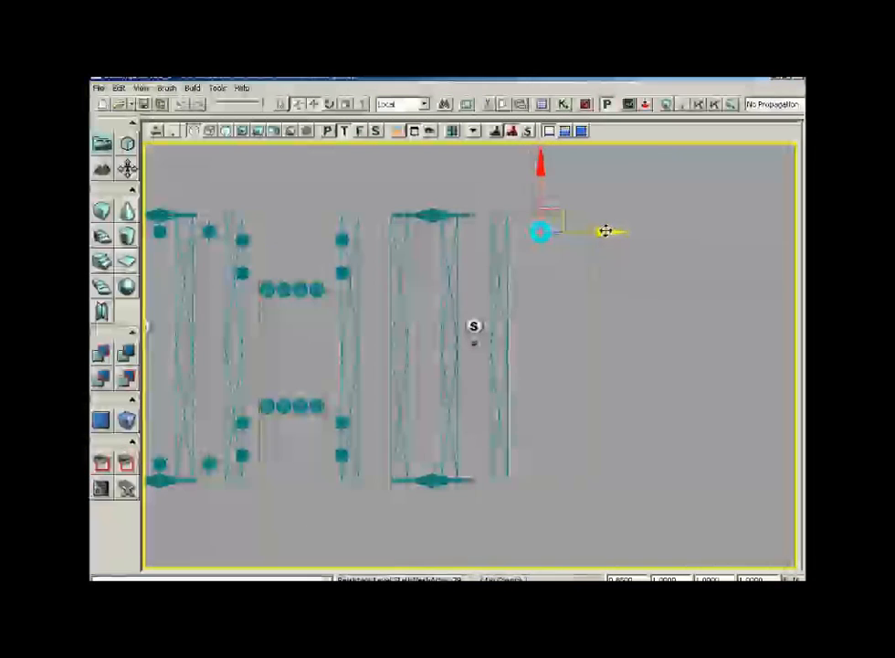
drag(604, 232, 624, 229)
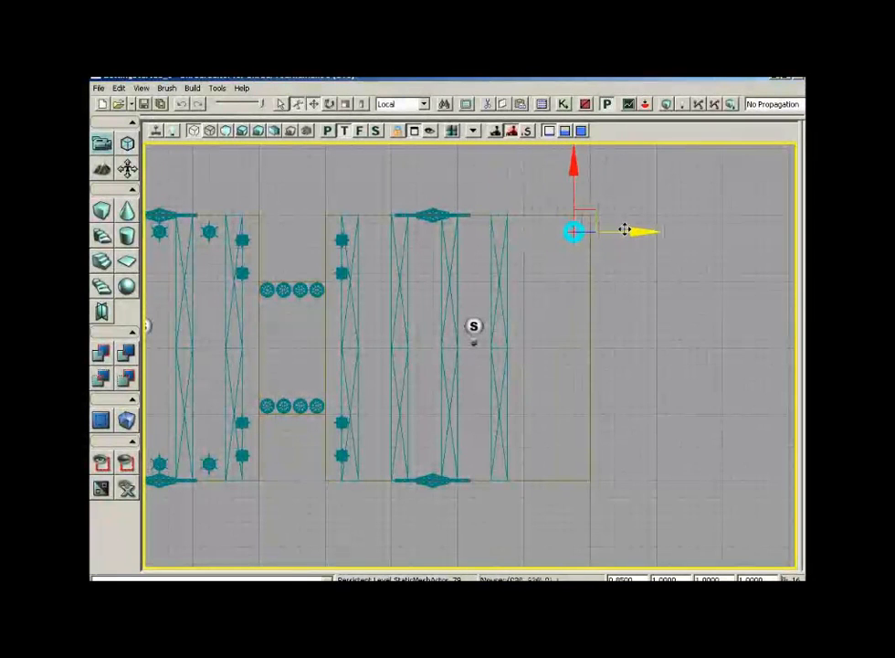
drag(572, 167, 572, 170)
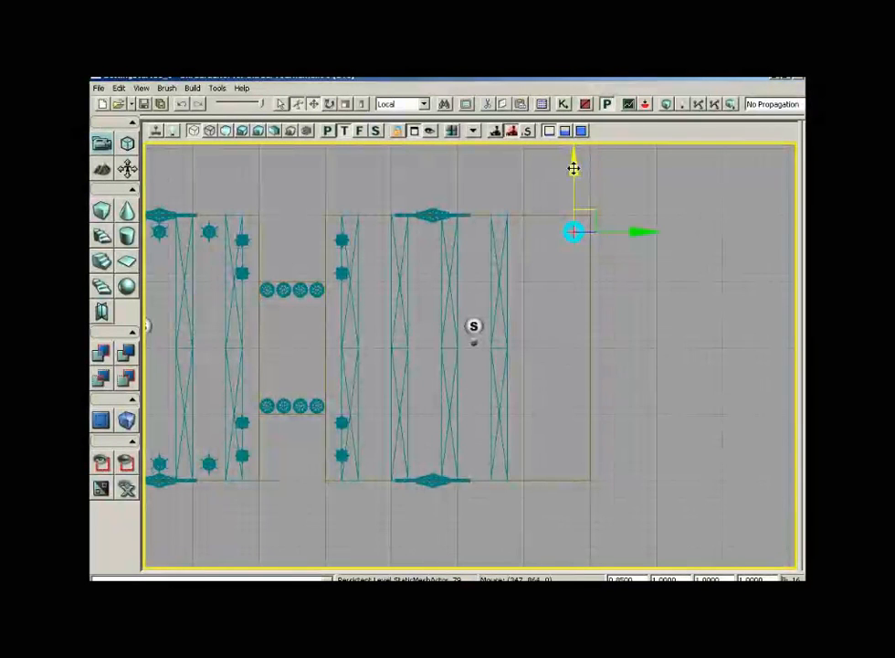
- Duplicate the Shinto pillar to the opposite corner of the new room section
drag(572, 168, 572, 337)
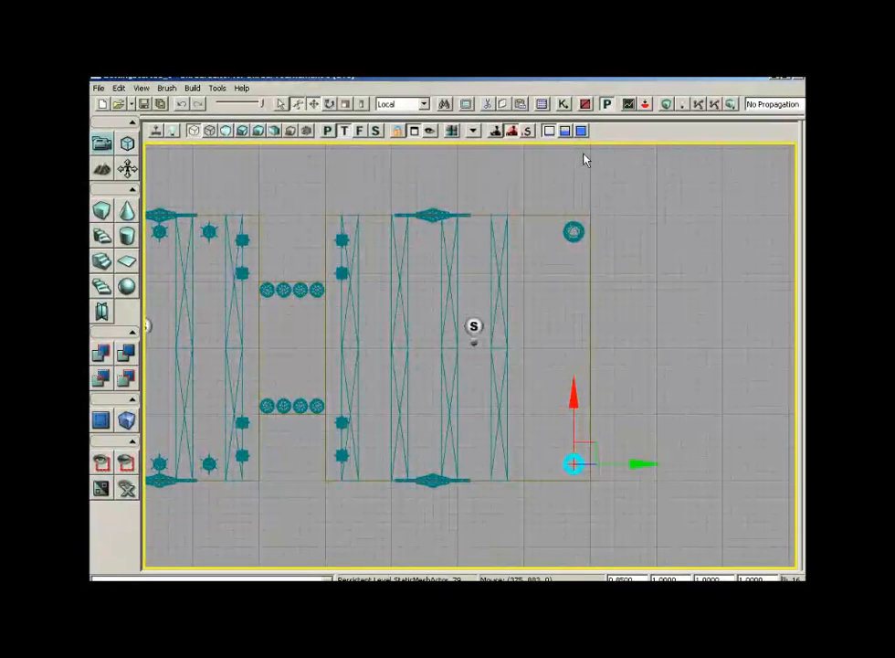
- Select both Shinto pillars and duplicate the pair along X toward the gong frames
ctrl+click(573, 231)
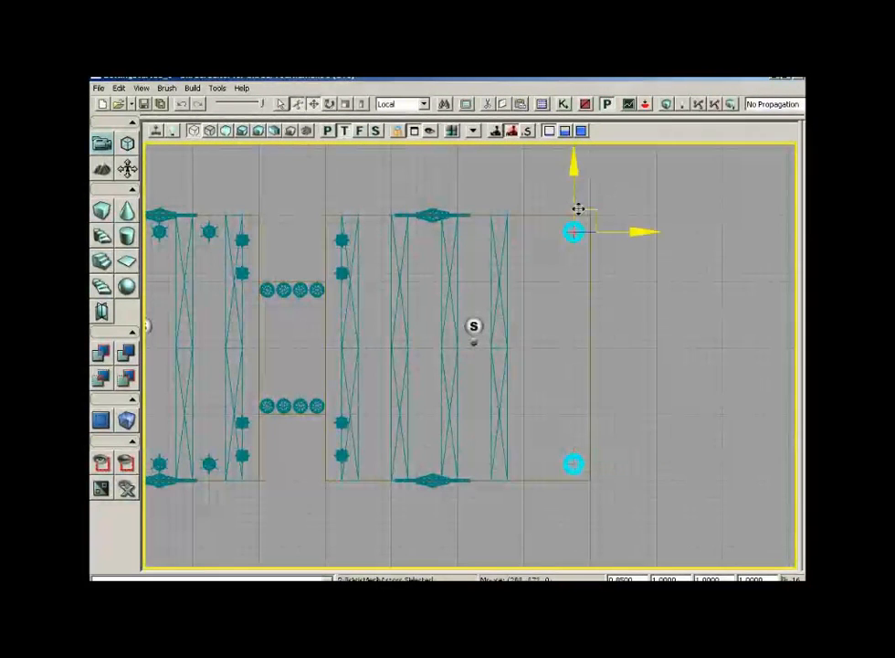
drag(536, 330, 770, 330)
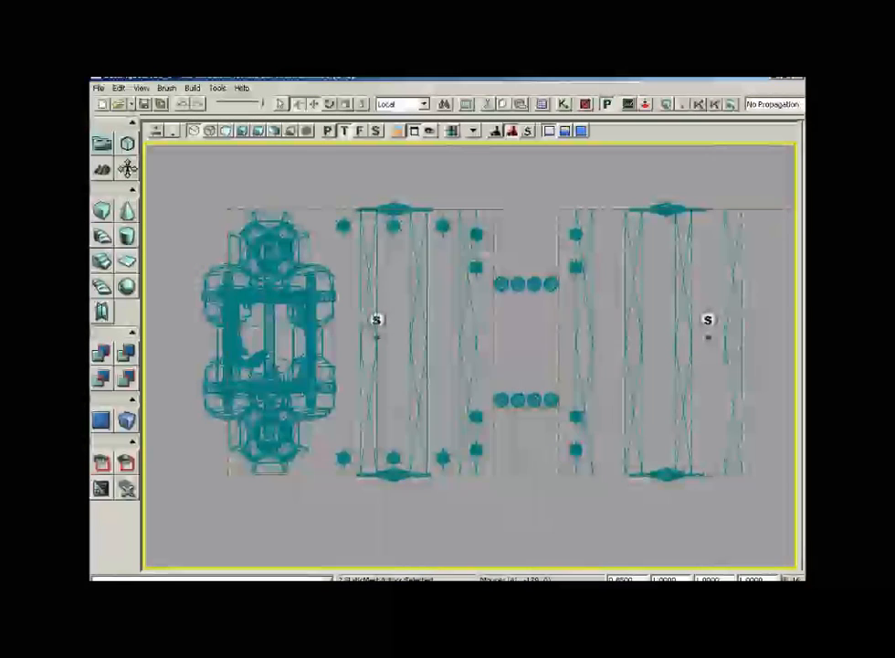
drag(437, 283, 483, 324)
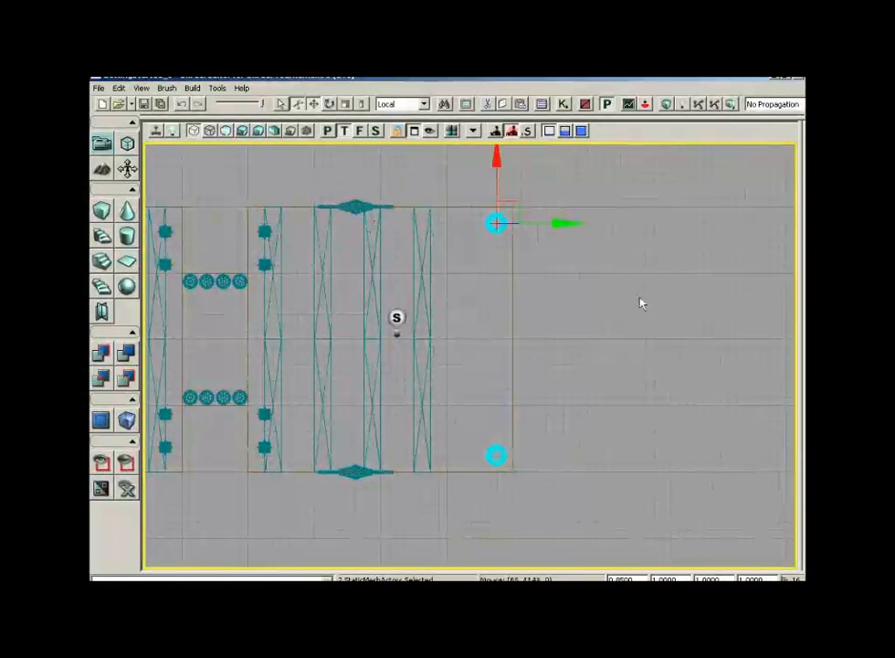
alt+drag(572, 222, 431, 220)
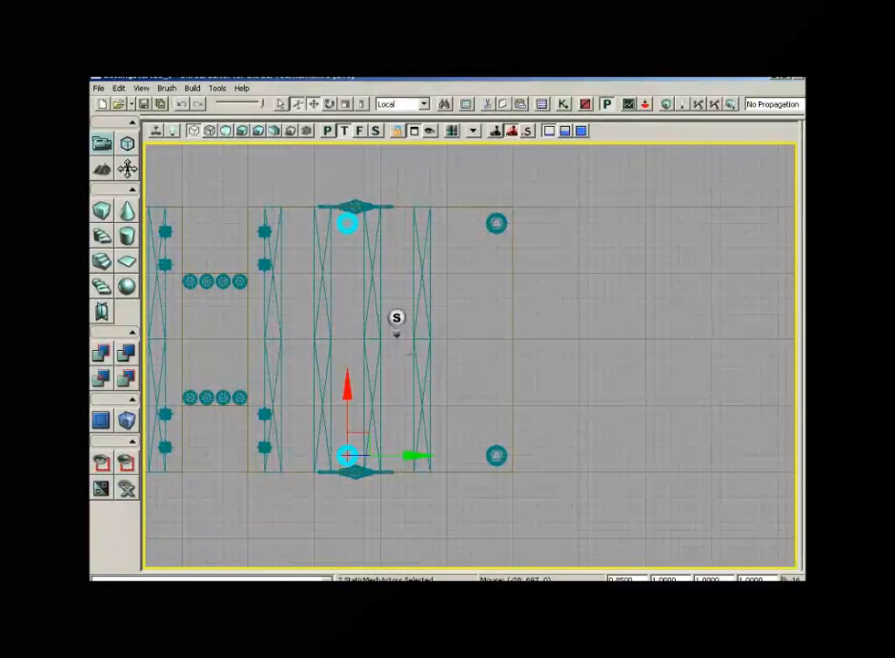
mouse_move(405, 454)
mouse_down()
mouse_move(368, 454)
mouse_move(404, 454)
mouse_up()
- Duplicate the new pillar pair once more further along X
key(super)
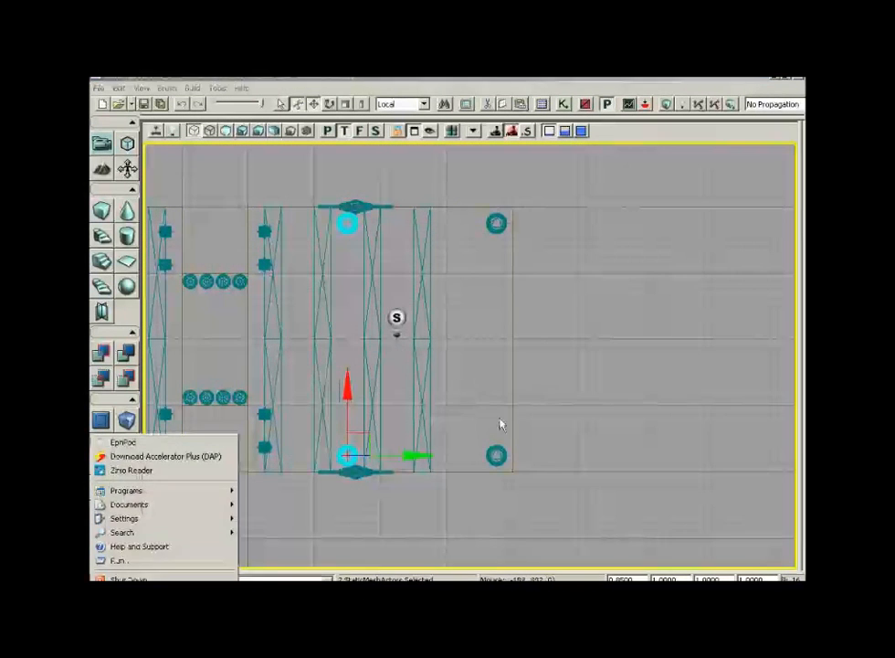
drag(542, 384, 539, 365)
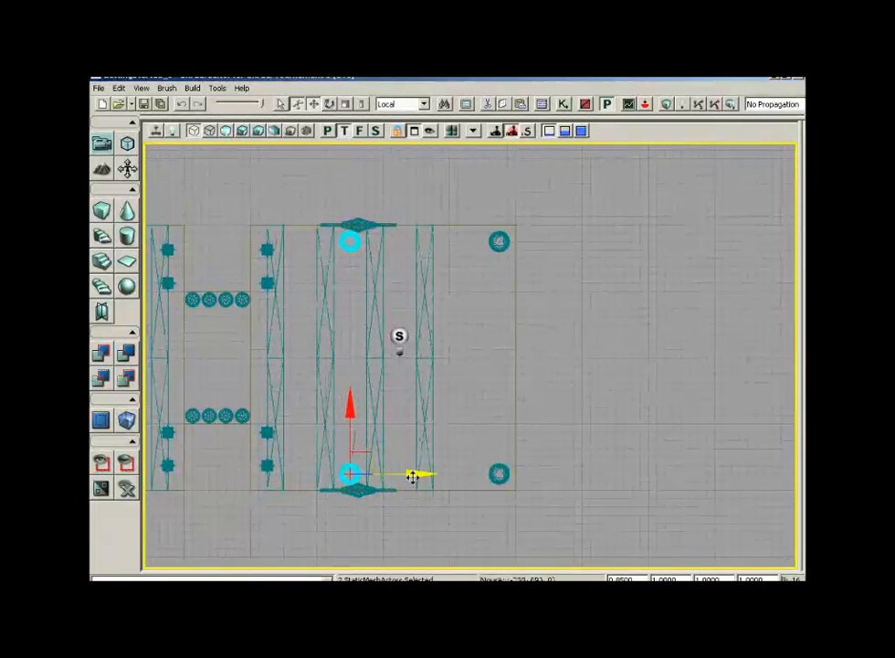
alt+drag(413, 476, 370, 476)
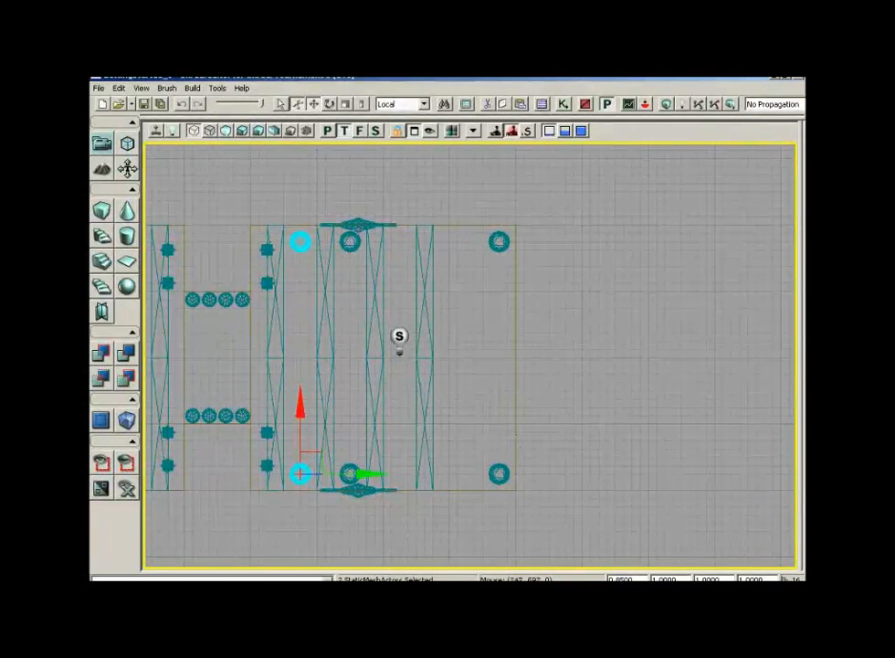
- Select the top and bottom gong frames of the new room section and move them along X between the pillars
click(368, 225)
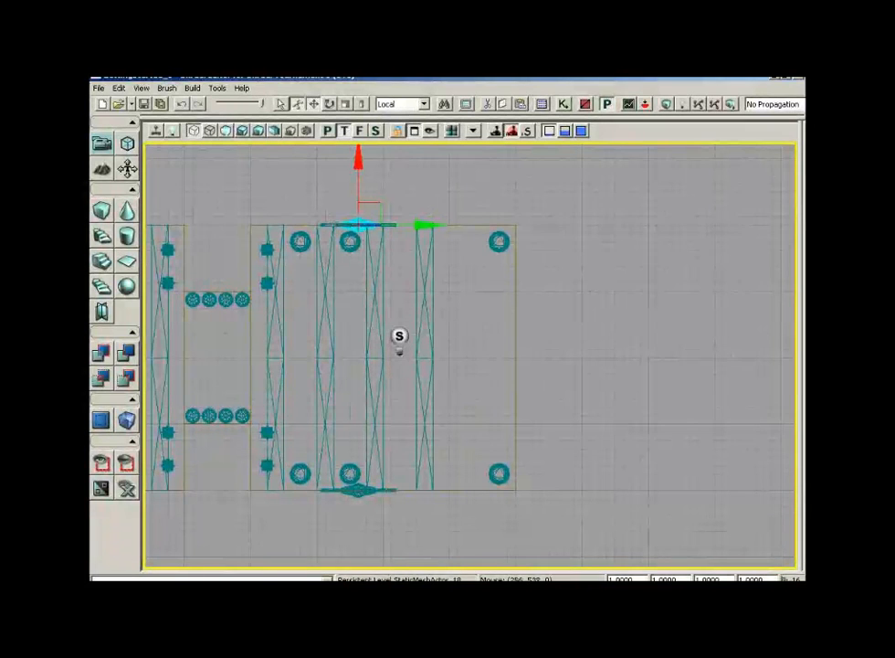
ctrl+click(329, 225)
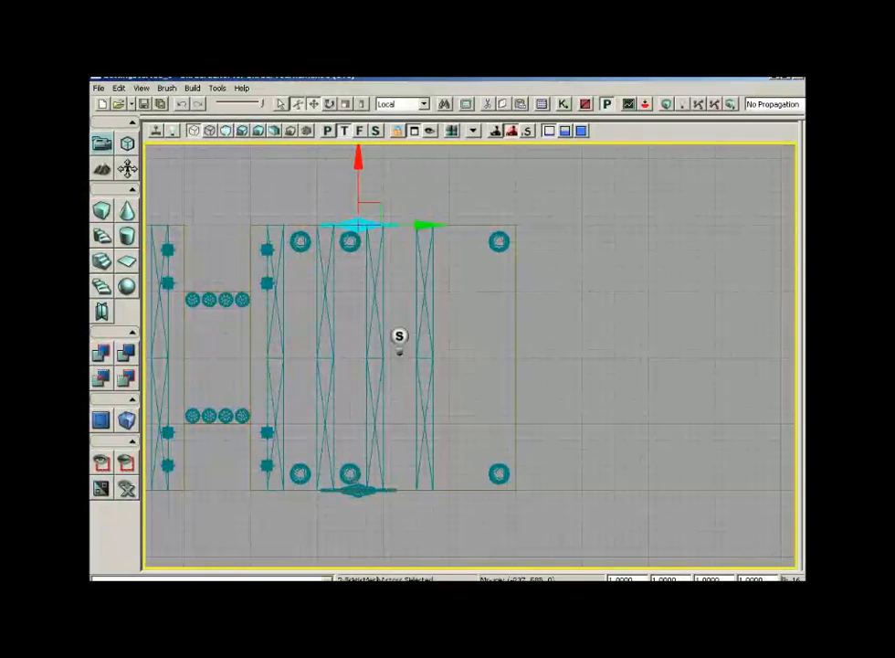
ctrl+click(372, 490)
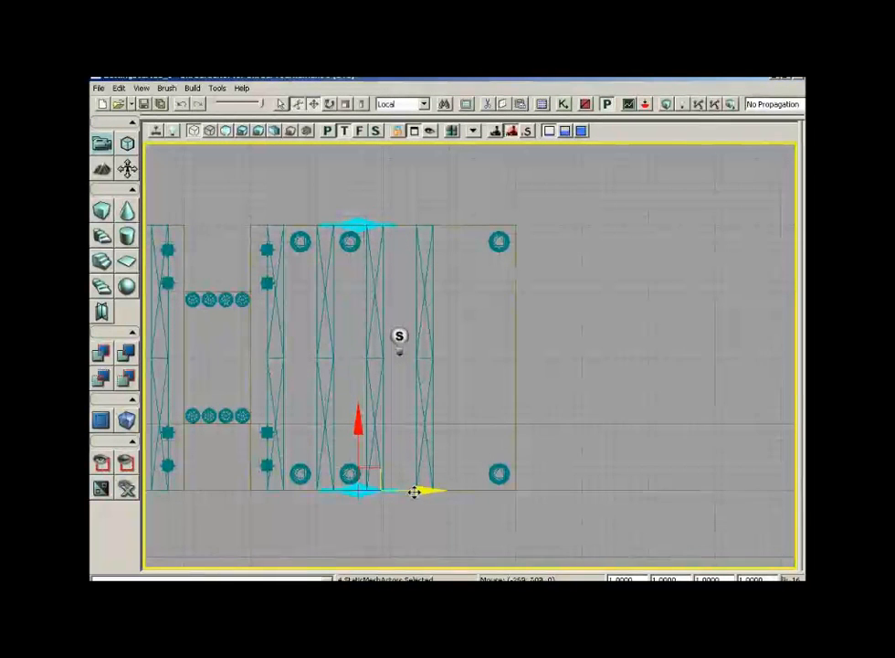
drag(414, 491, 467, 492)
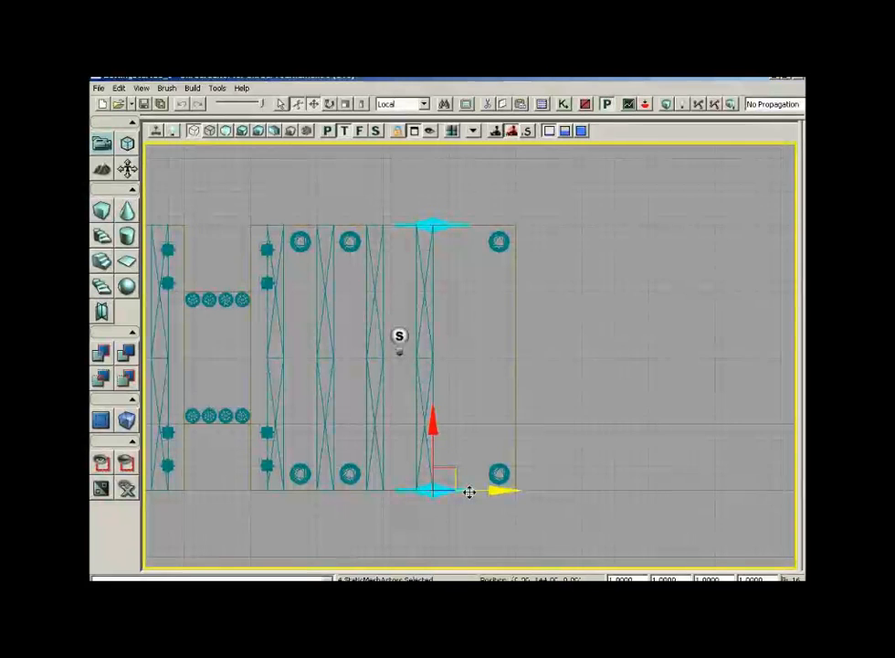
drag(467, 492, 422, 488)
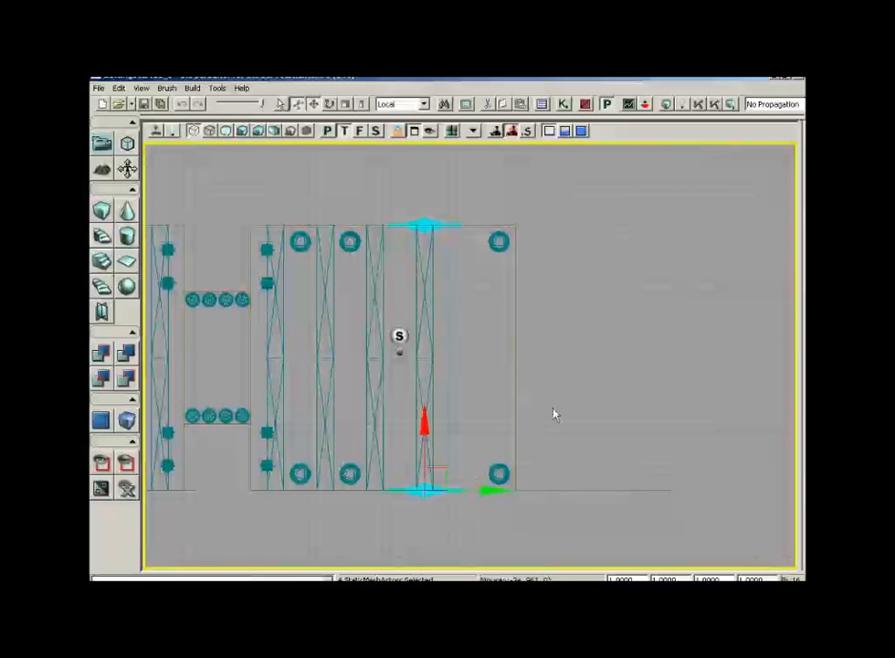
- In the lit perspective view, pick the S_ASC_Deco_SM_Plinth01 static mesh from the ASC_Deco_Statue package
click(327, 137)
mouse_move(530, 421)
mouse_down()
mouse_move(525, 533)
mouse_move(525, 411)
mouse_up()
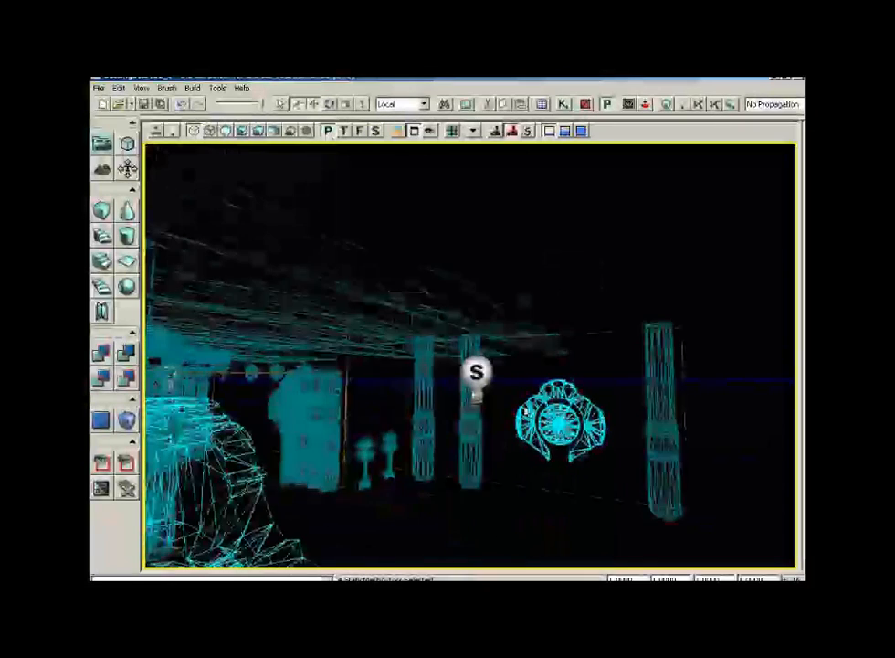
click(243, 131)
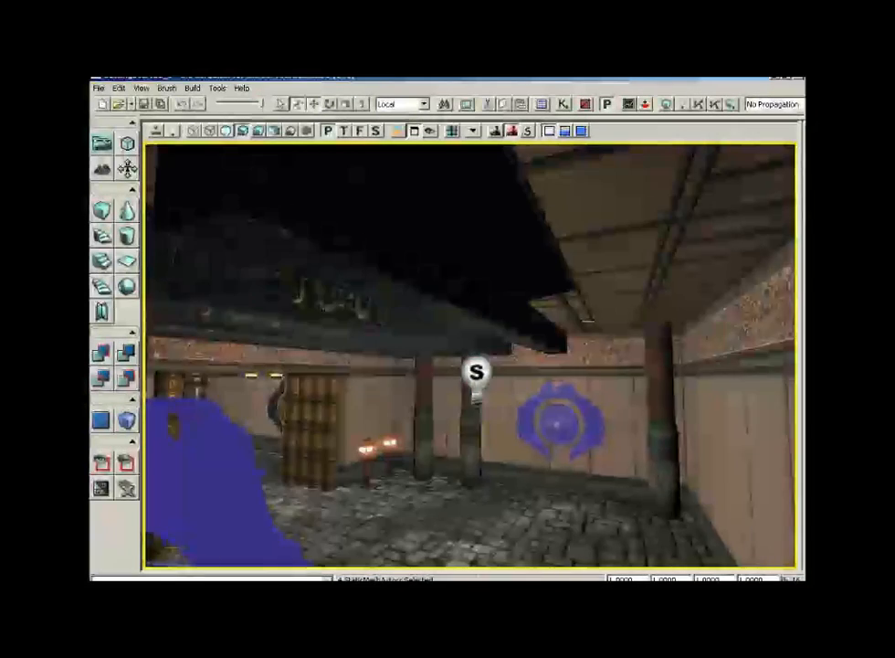
drag(589, 321, 757, 384)
mouse_move(642, 441)
mouse_down()
mouse_move(608, 419)
mouse_move(636, 421)
mouse_up()
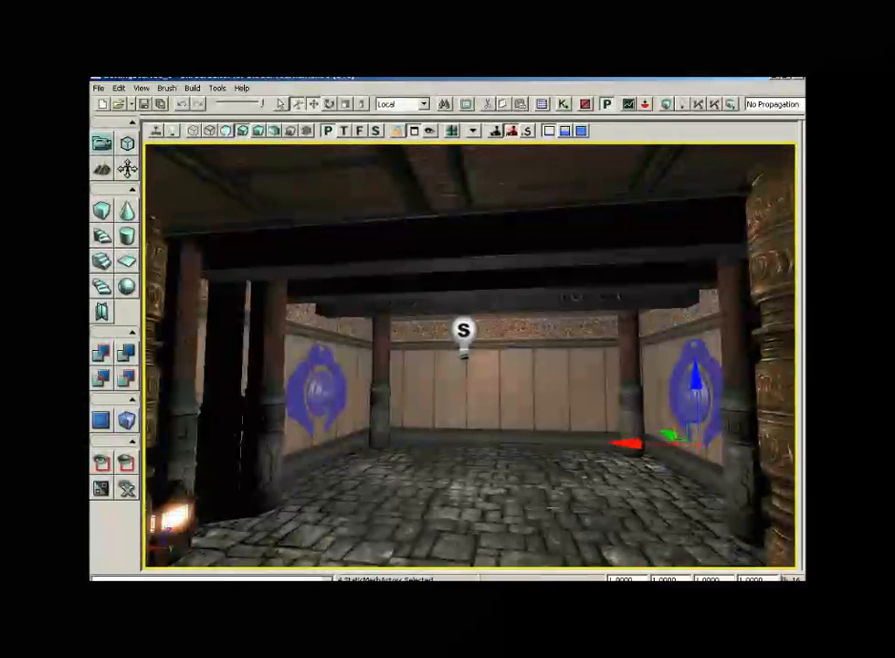
drag(552, 508, 559, 352)
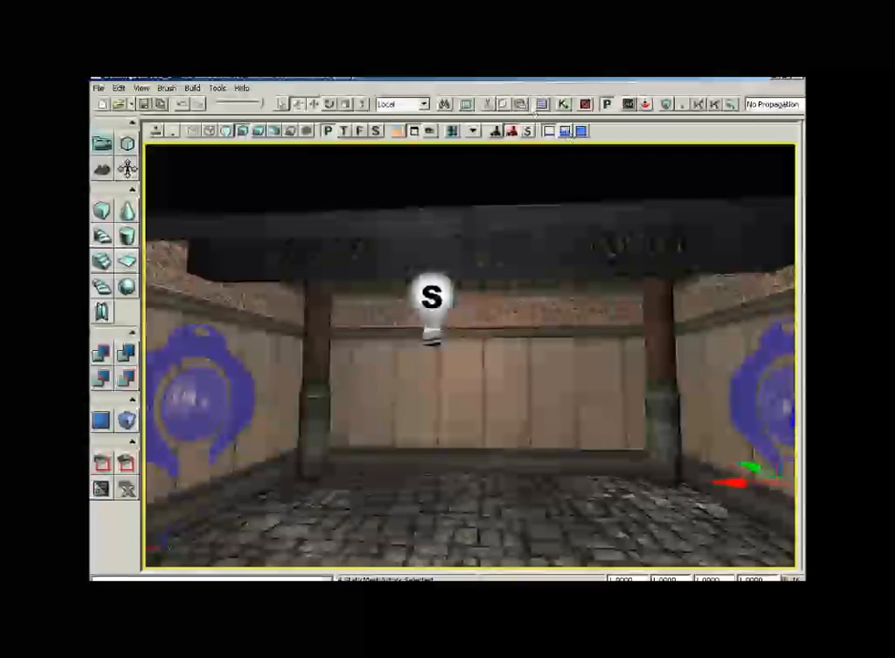
click(541, 104)
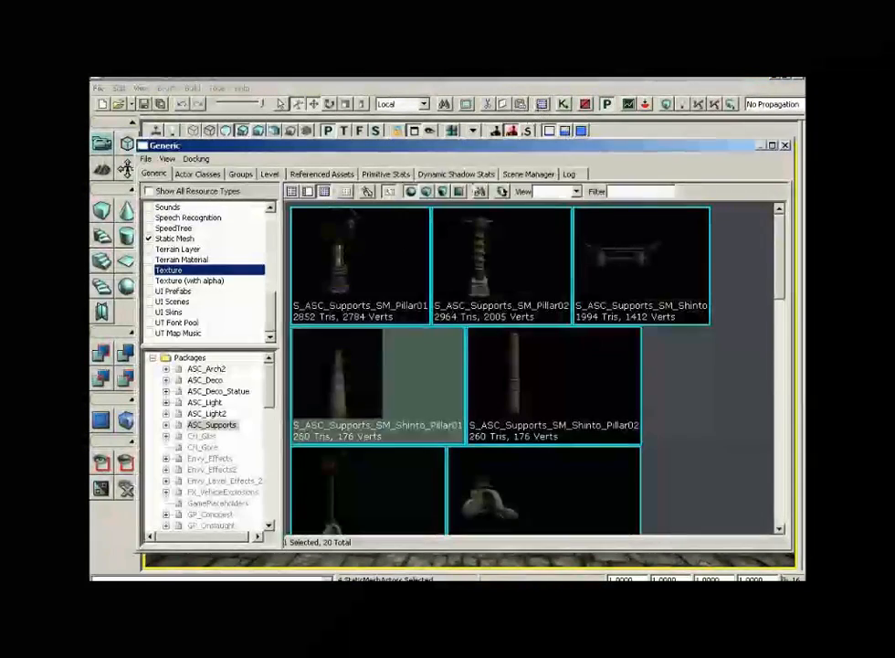
click(219, 391)
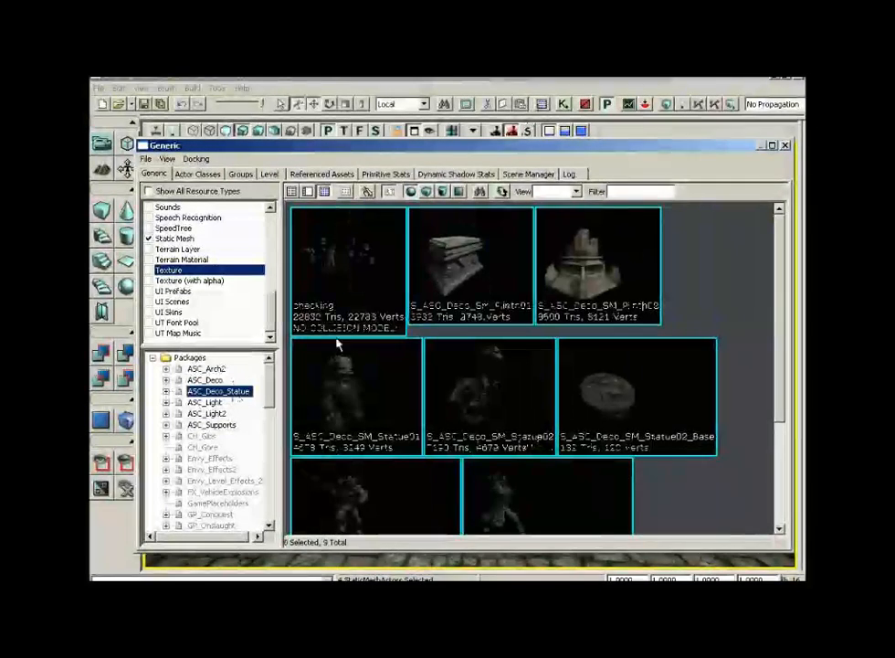
click(457, 274)
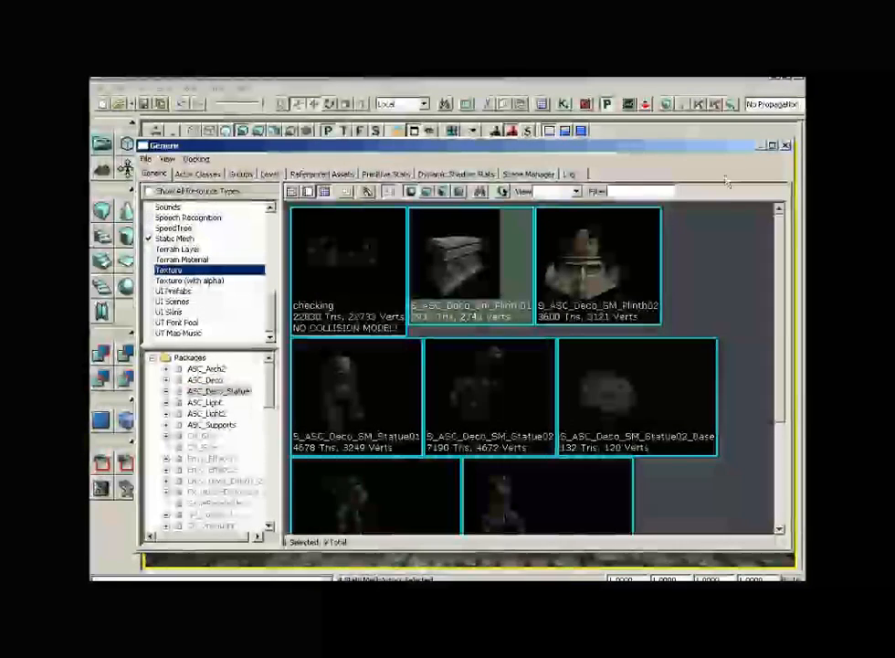
click(785, 146)
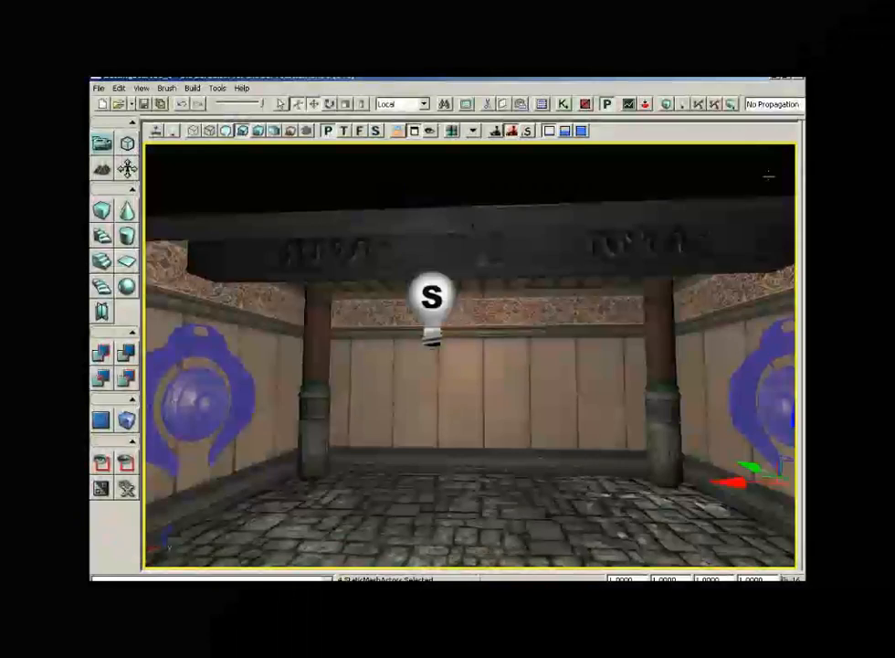
- Add the plinth static mesh to the middle of the room floor and set its draw scale to 0.7
right_click(481, 487)
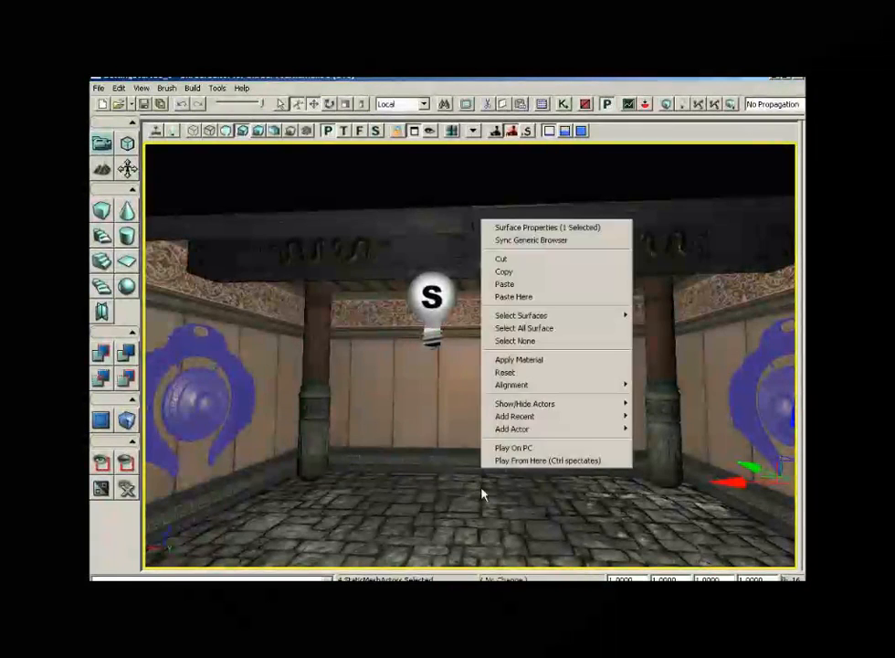
mouse_move(503, 429)
click(437, 429)
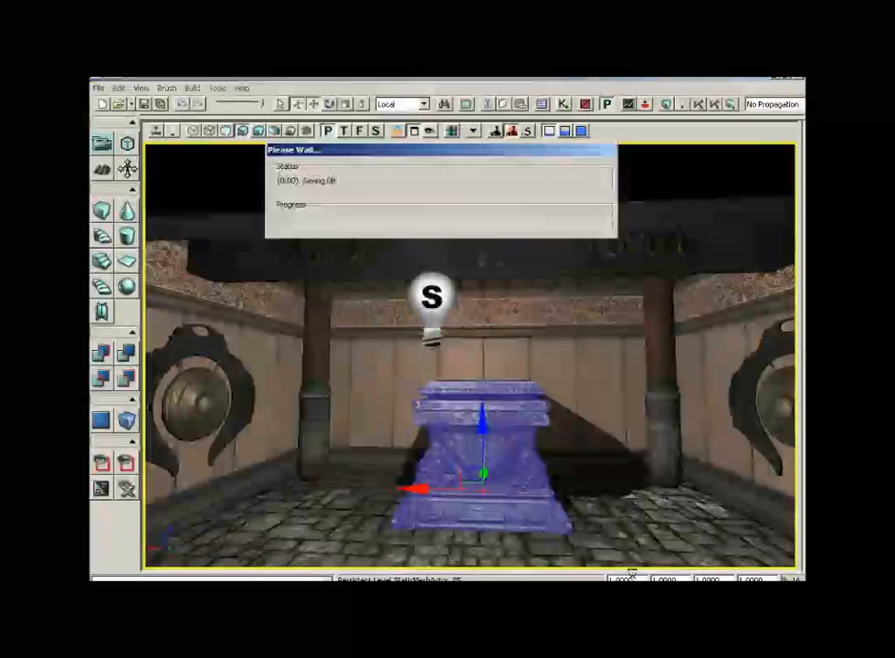
text(.7)
key(Return)
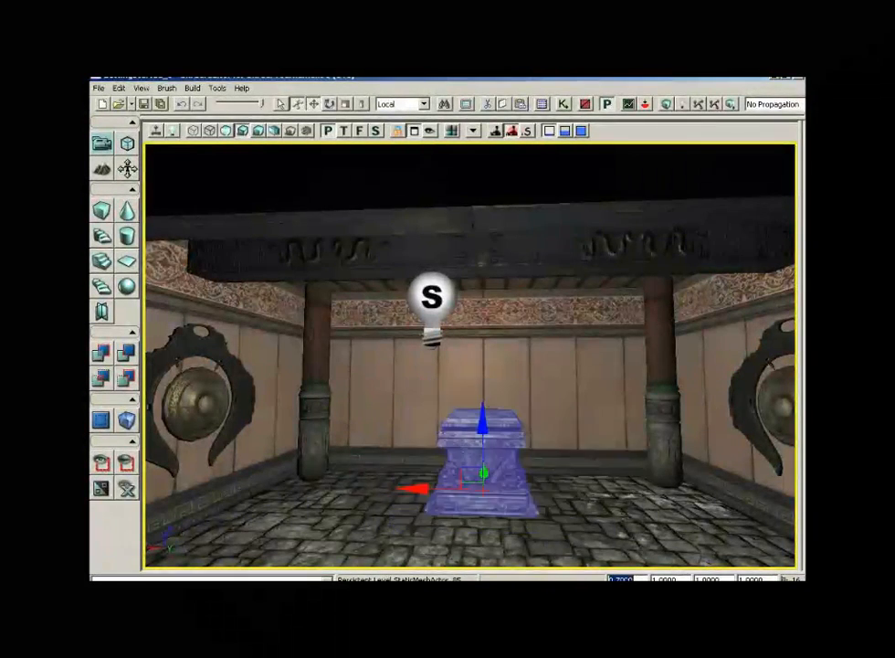
- Set the plinth's draw scale to 0.6
drag(470, 366, 498, 329)
drag(593, 493, 594, 457)
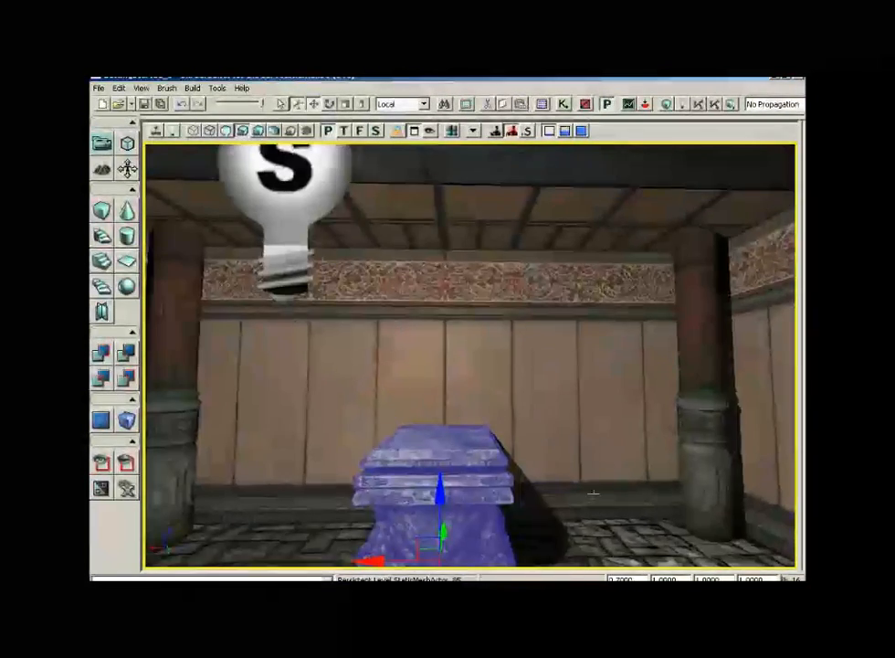
drag(643, 578, 608, 578)
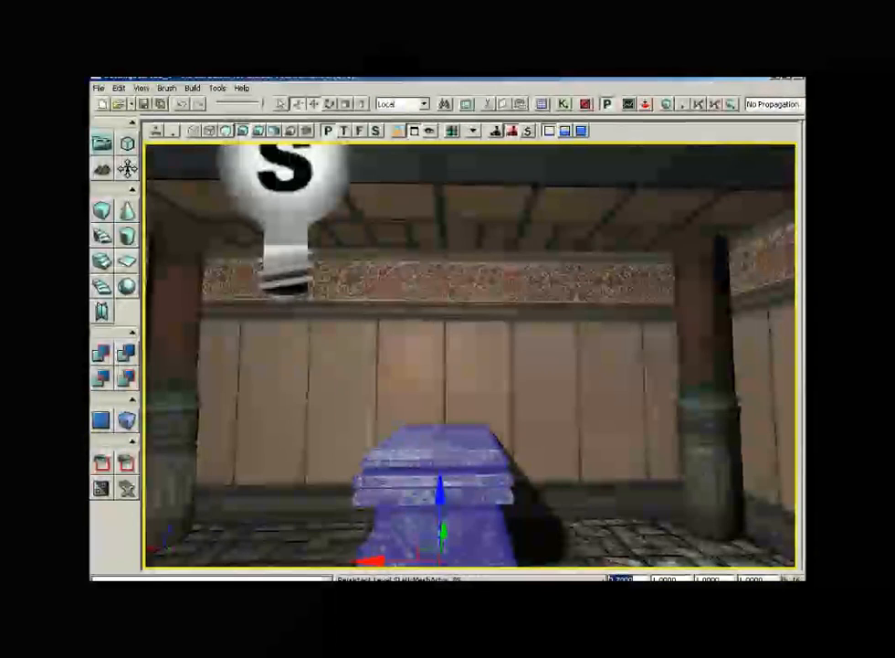
text(.6)
key(Return)
- Switch to the top wireframe view and zoom in on the plinth
drag(608, 494, 611, 536)
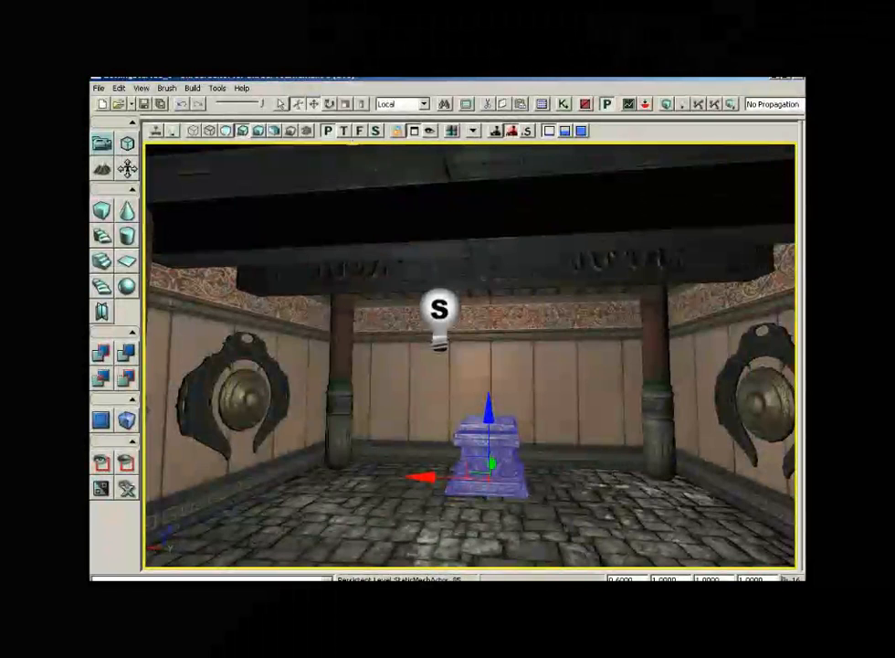
click(343, 131)
click(194, 132)
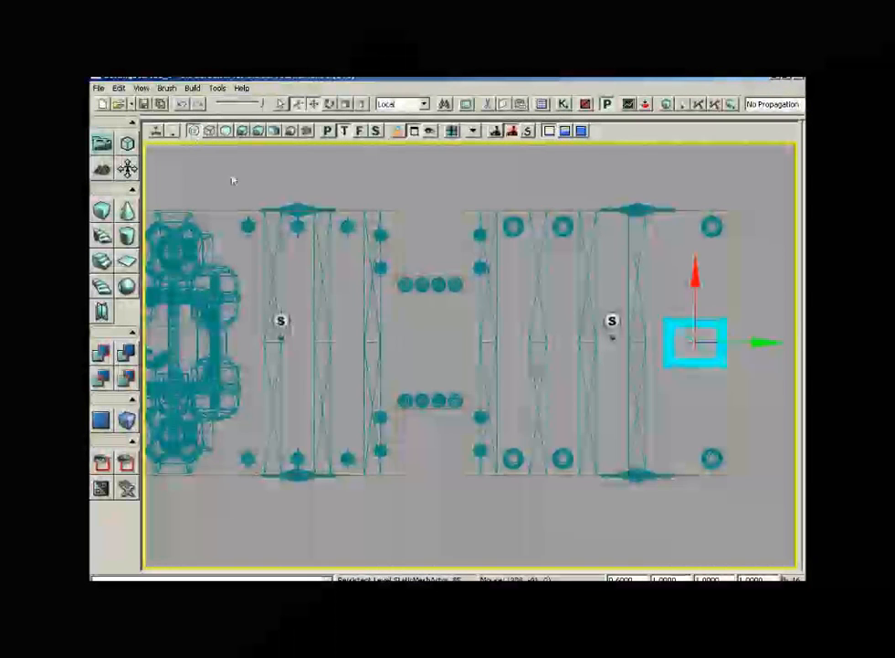
drag(498, 366, 213, 348)
scroll(470, 354, up, 6)
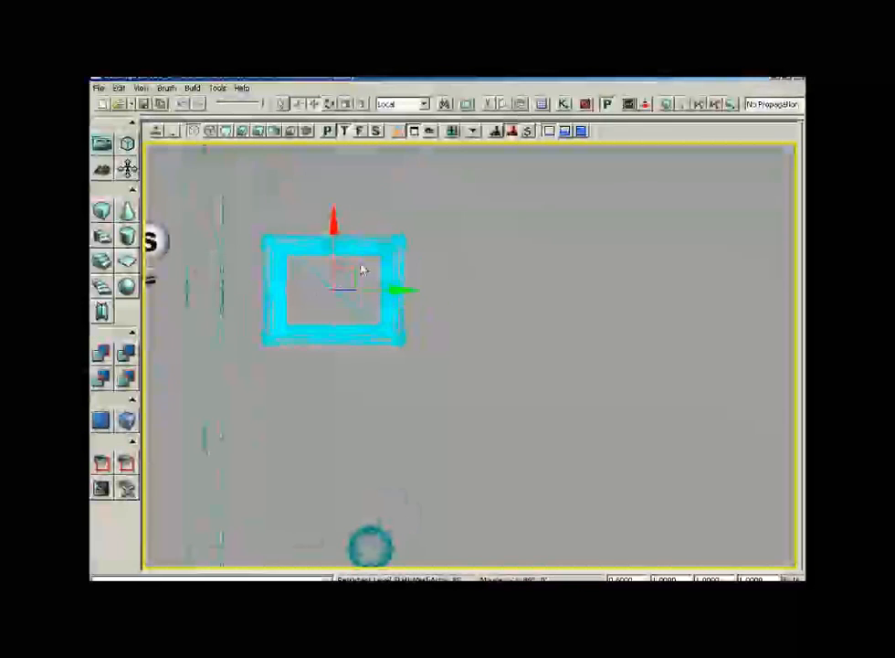